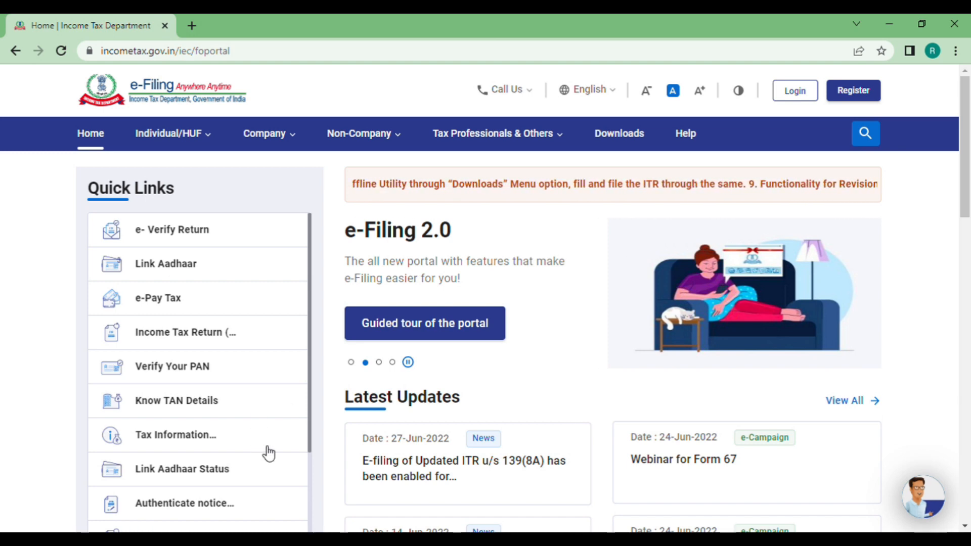
- Open the e-Filing portal's Login page from the top-right Login link
click(186, 52)
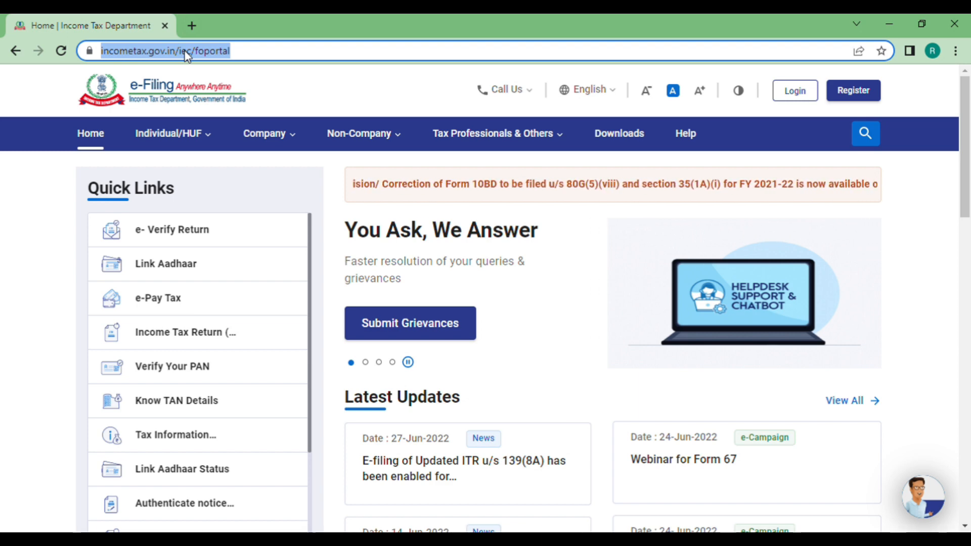
click(545, 277)
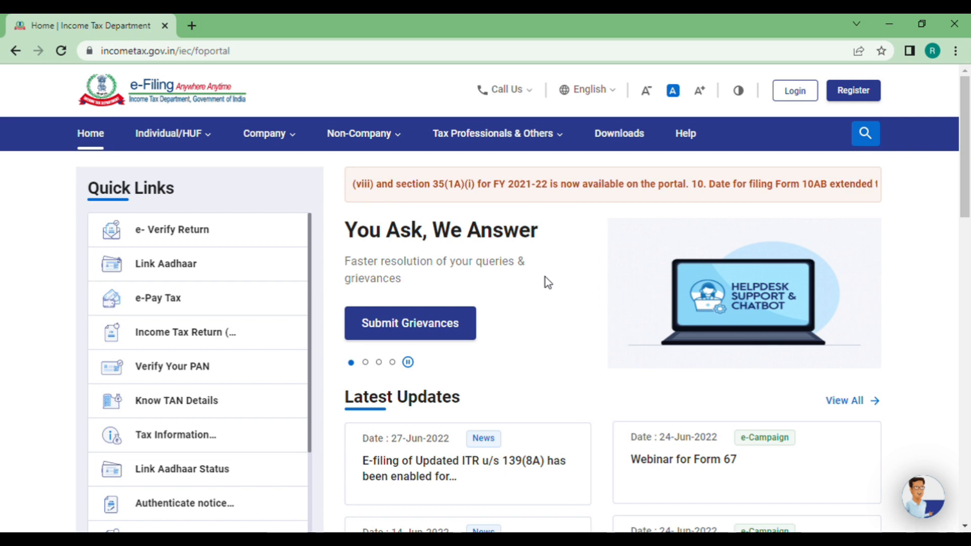
click(785, 96)
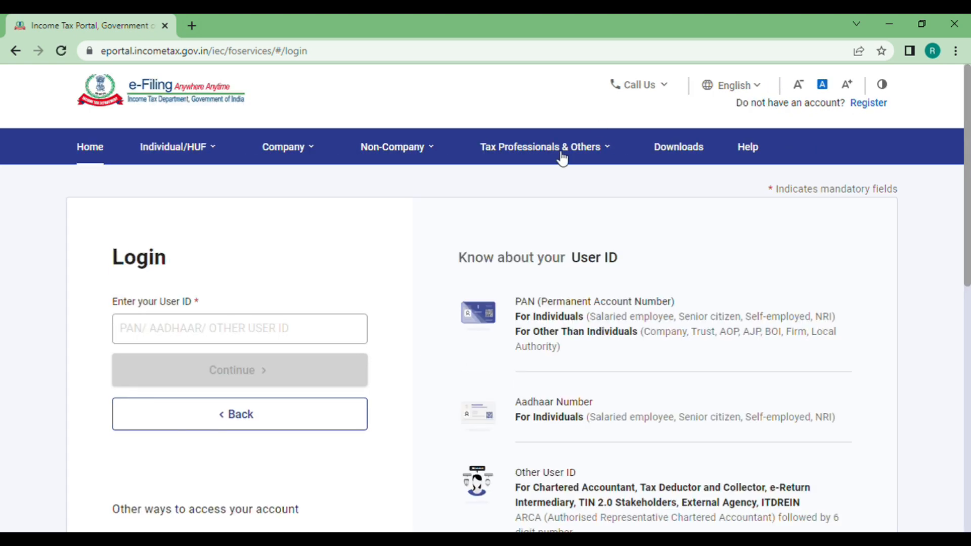
- Enter the PAN as the User ID and continue to the password step
click(259, 331)
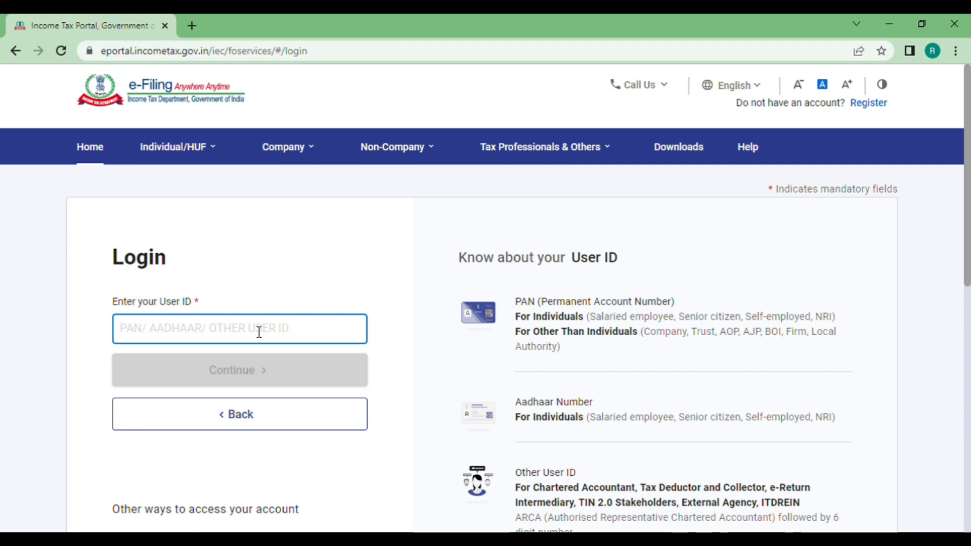
text(********)
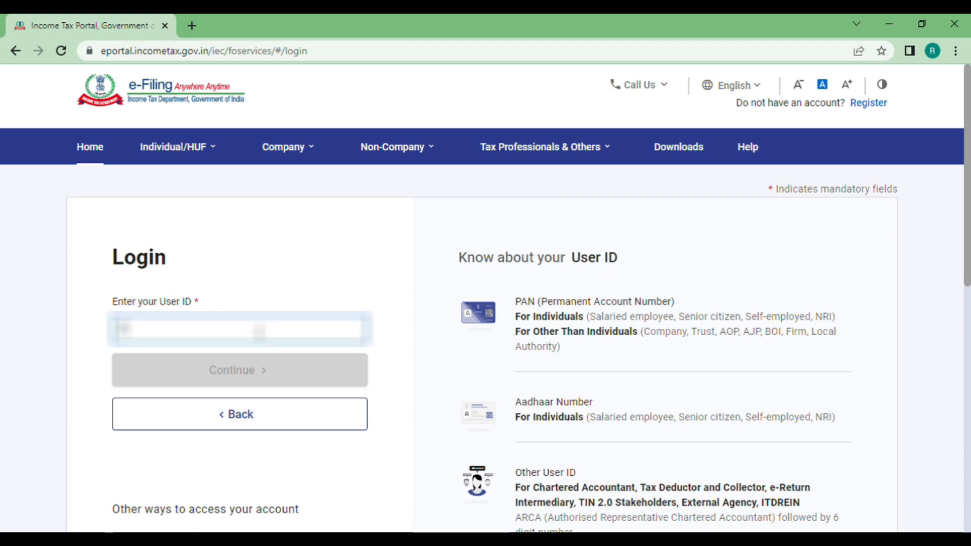
text(N)
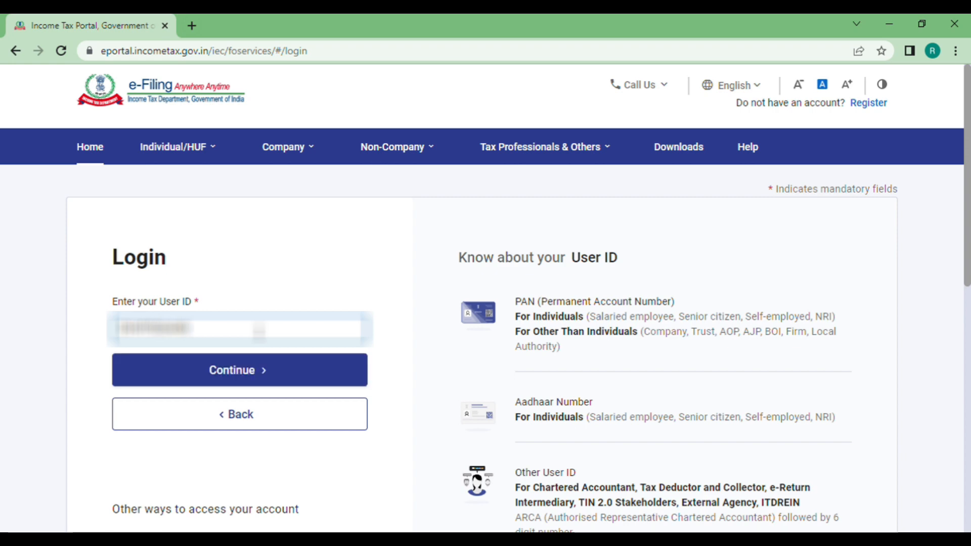
click(257, 383)
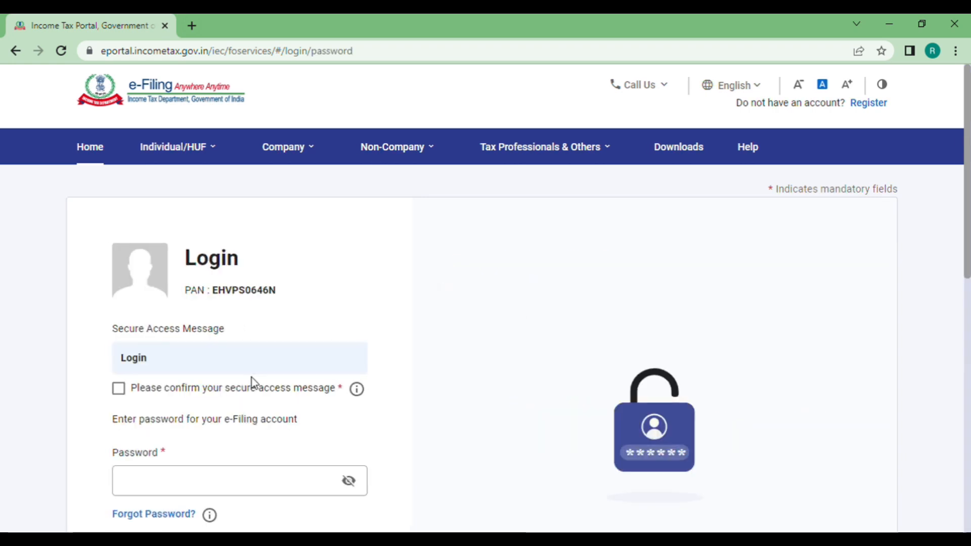
- Confirm the secure access message, enter the account password and log in
scroll(252, 383, down, 3)
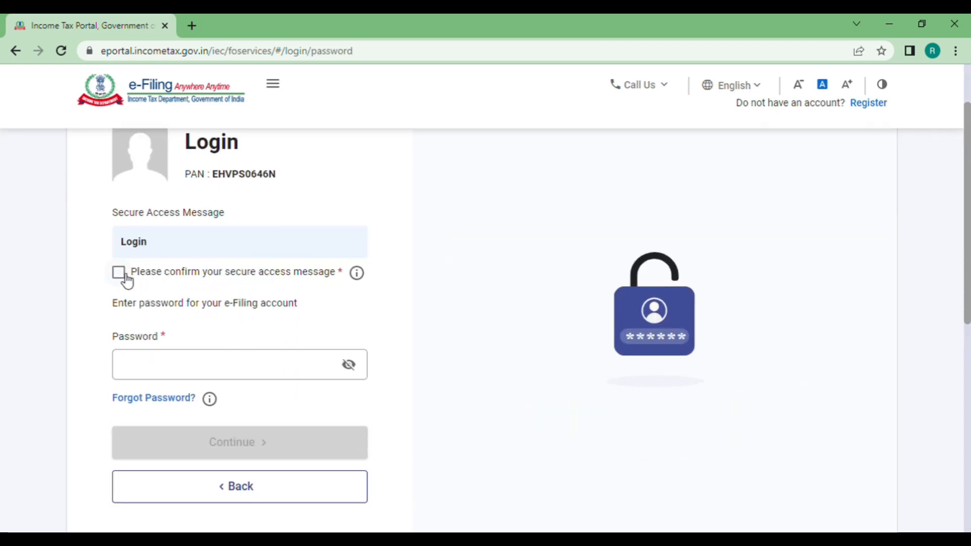
click(120, 273)
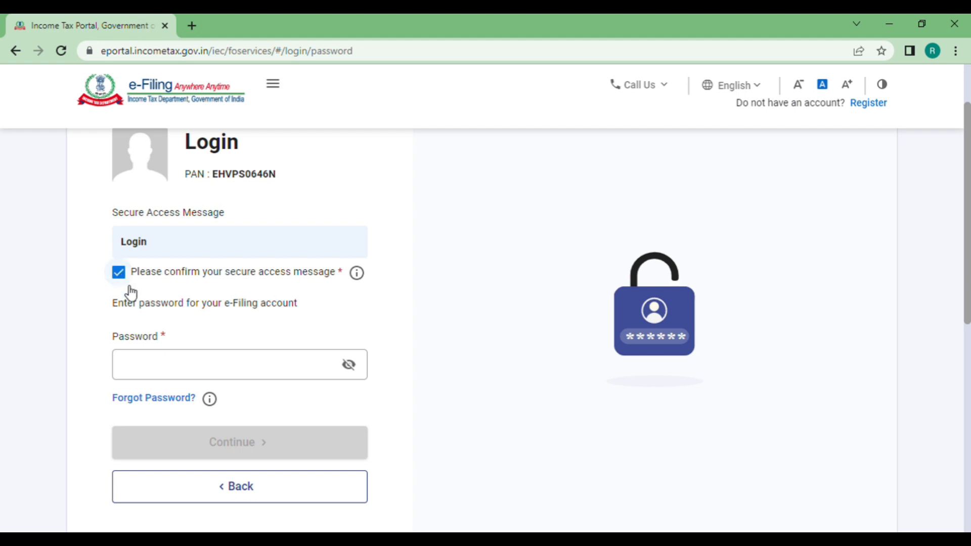
click(163, 374)
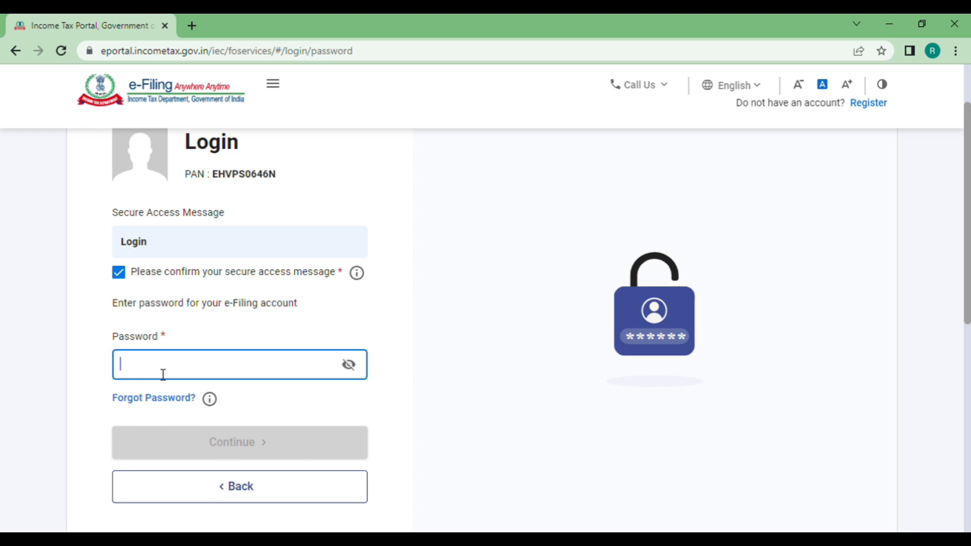
text(•)
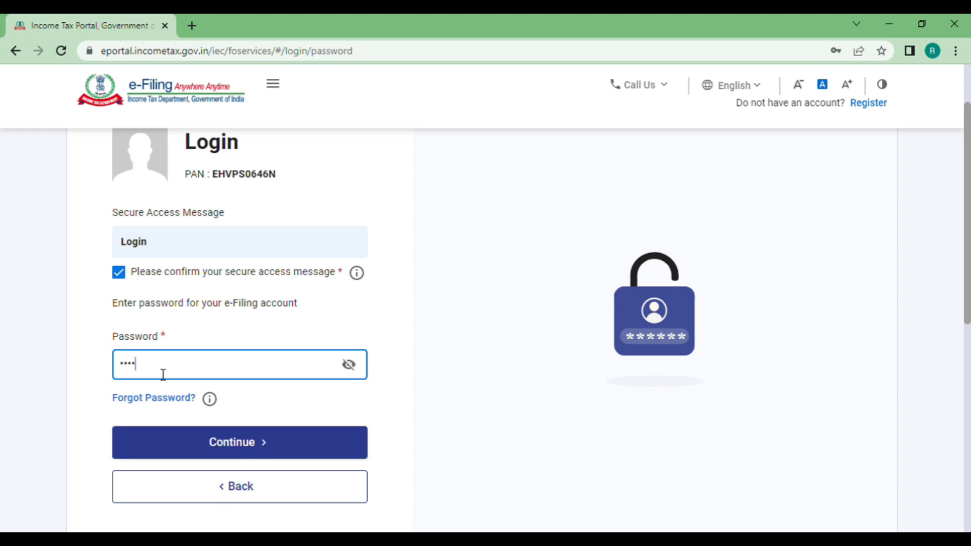
key(BackSpace)
key(BackSpace)
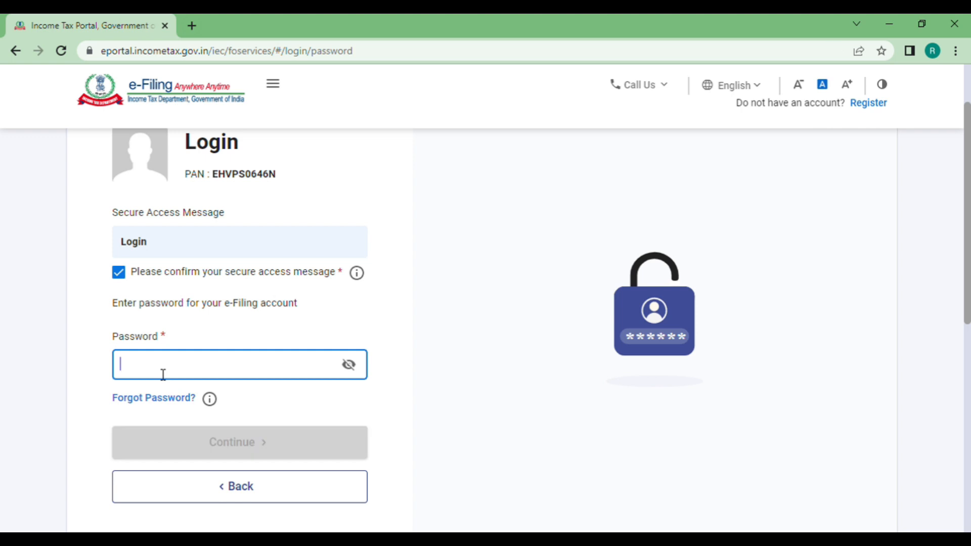
text(•)
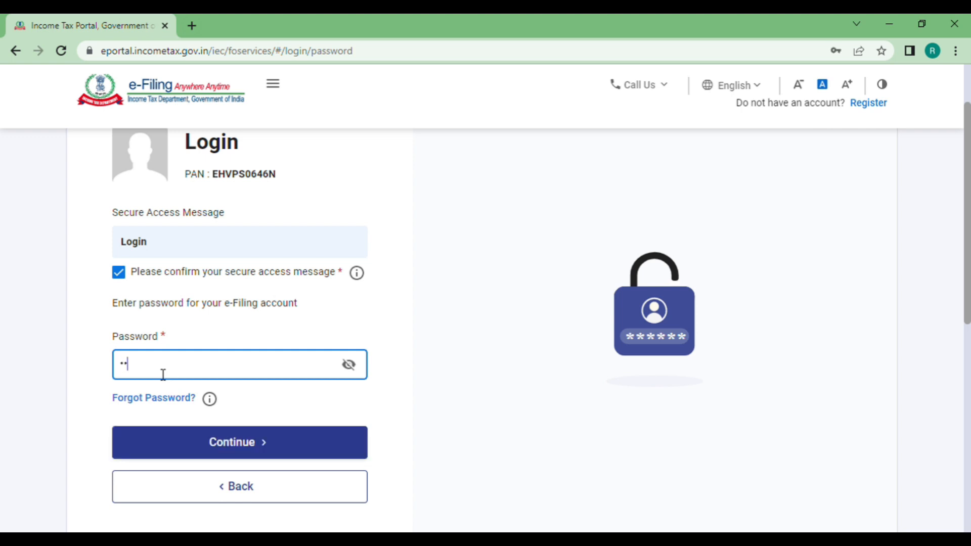
click(348, 365)
scroll(350, 394, up, 1)
click(348, 383)
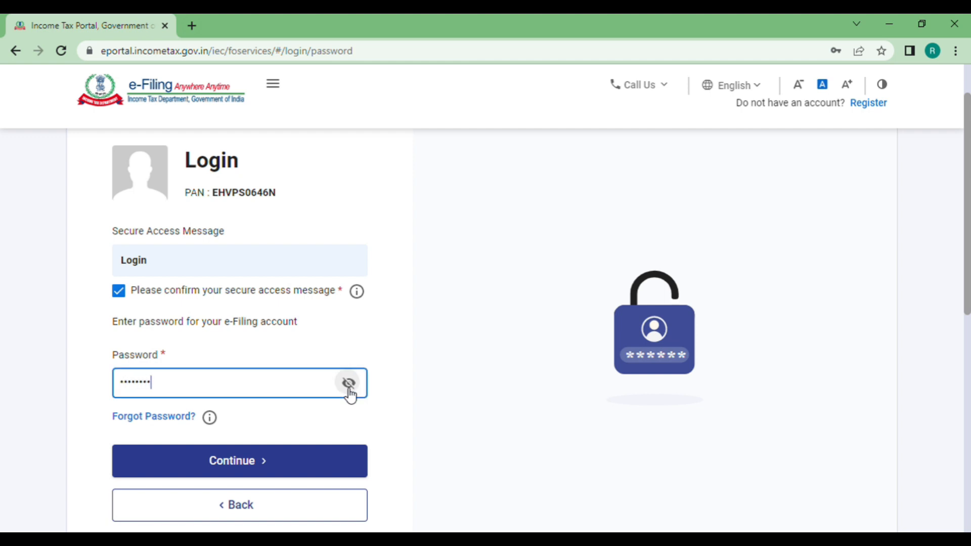
click(271, 462)
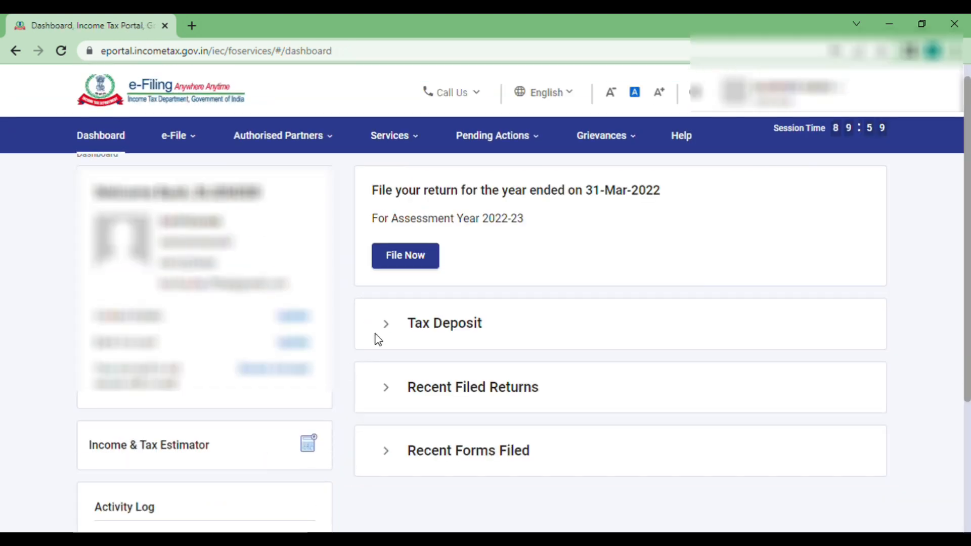
- Go to e-File > Income Tax Returns > File Income Tax Return
click(188, 144)
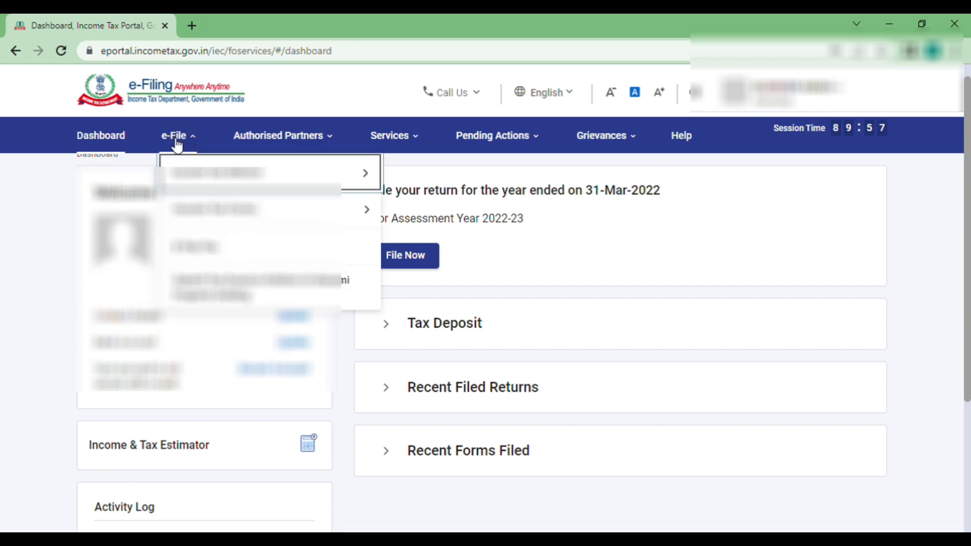
mouse_move(181, 137)
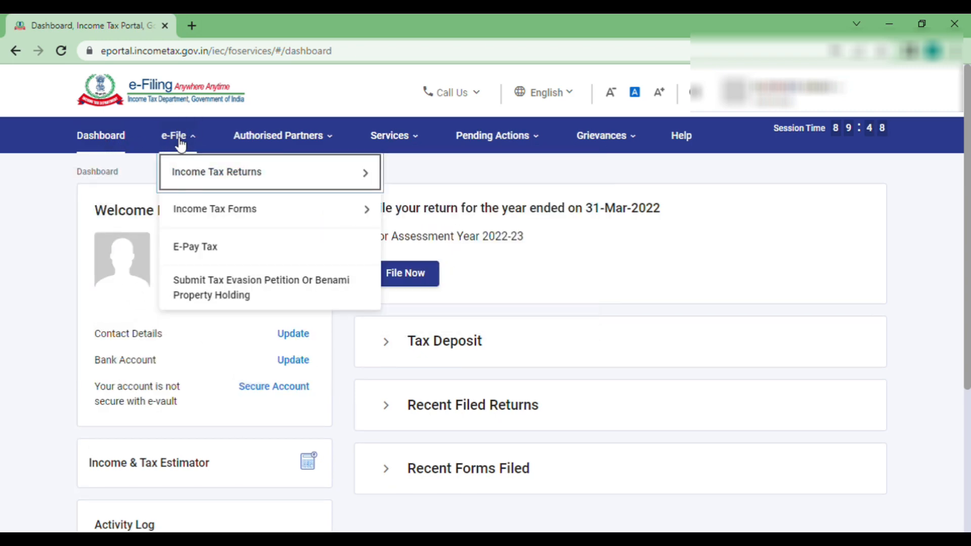
mouse_move(210, 182)
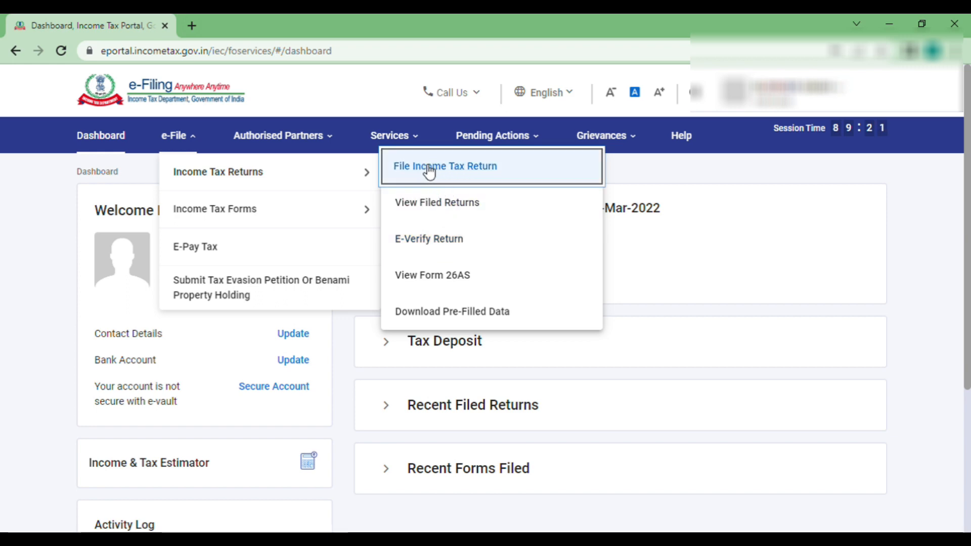
click(484, 170)
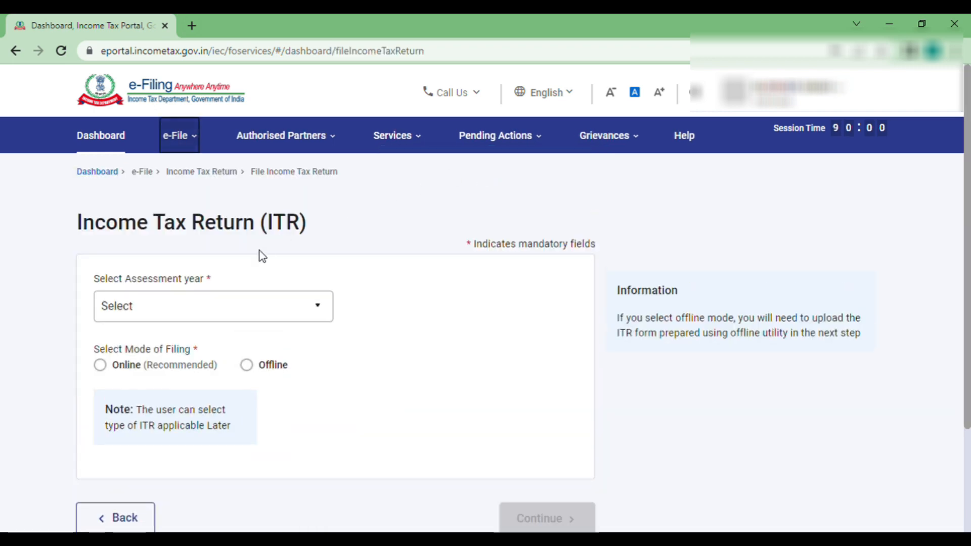
- Choose A.Y. 2022-23 in Online mode and start a new filing instead of the draft
click(256, 305)
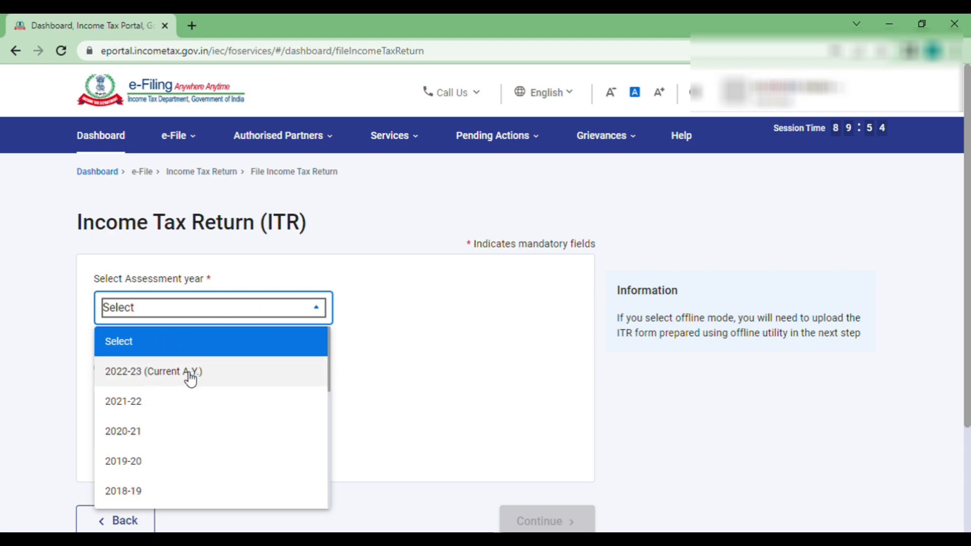
click(150, 382)
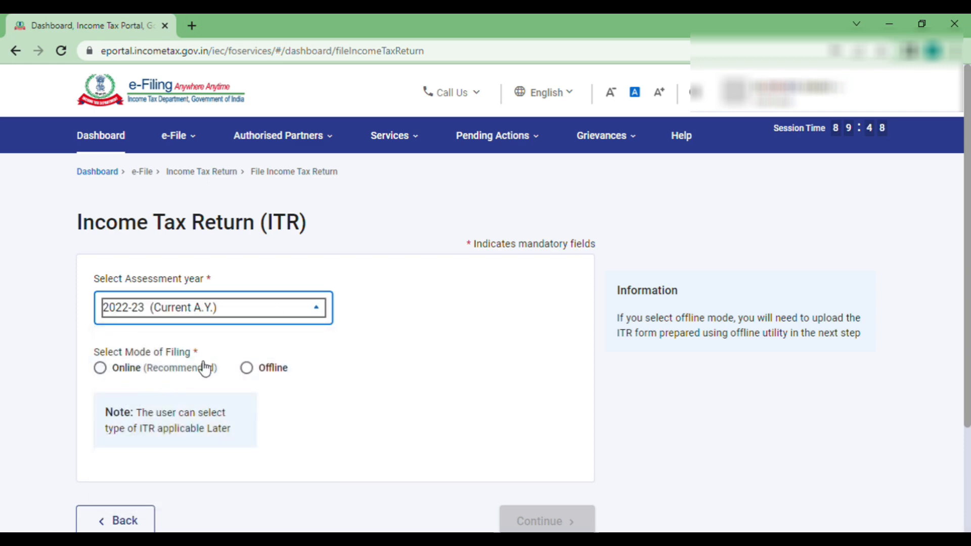
click(101, 369)
scroll(344, 377, down, 3)
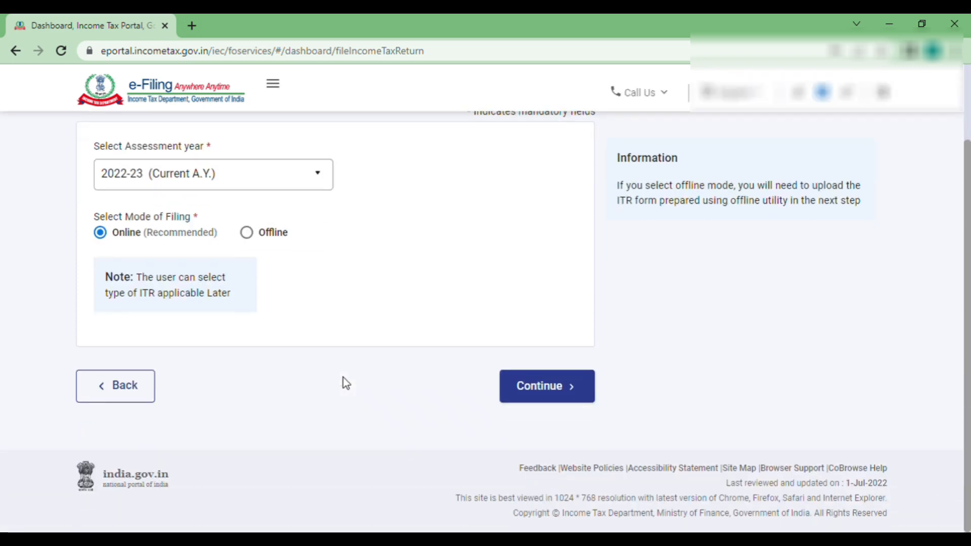
click(547, 388)
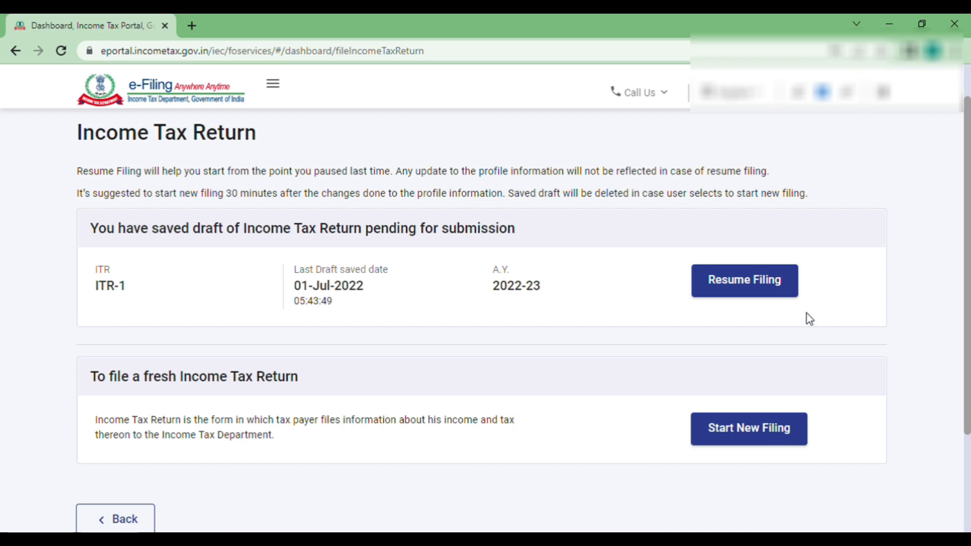
click(754, 444)
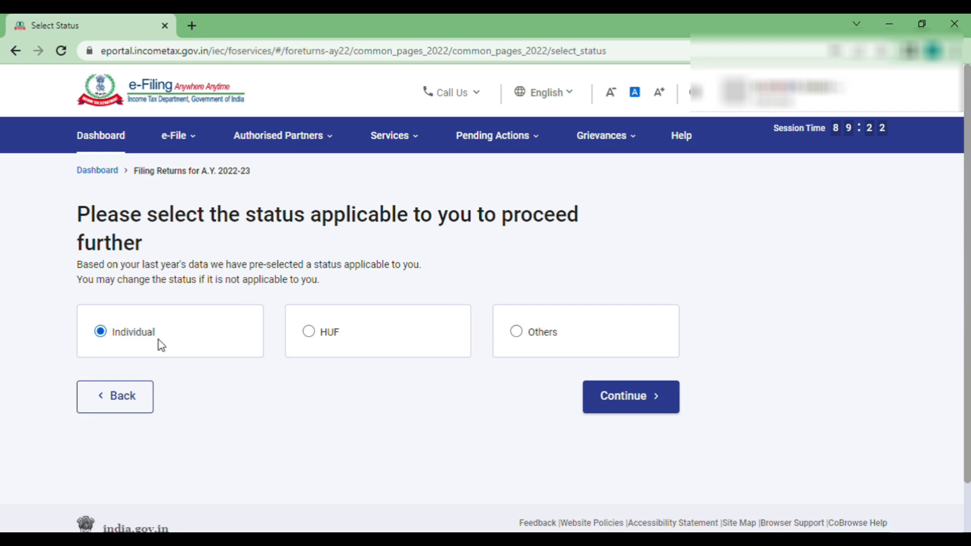
- Continue with Individual status, select ITR - 1 and proceed with ITR 1
click(641, 402)
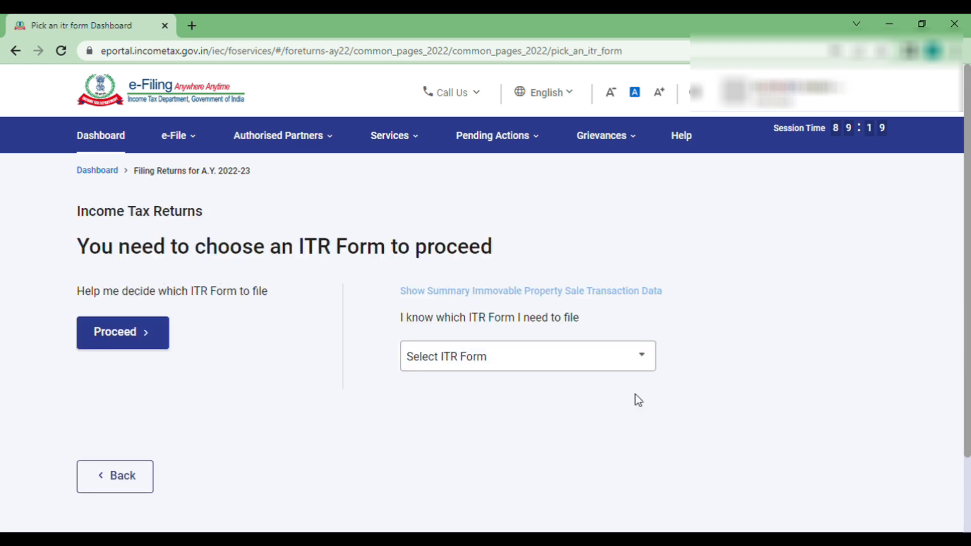
click(476, 366)
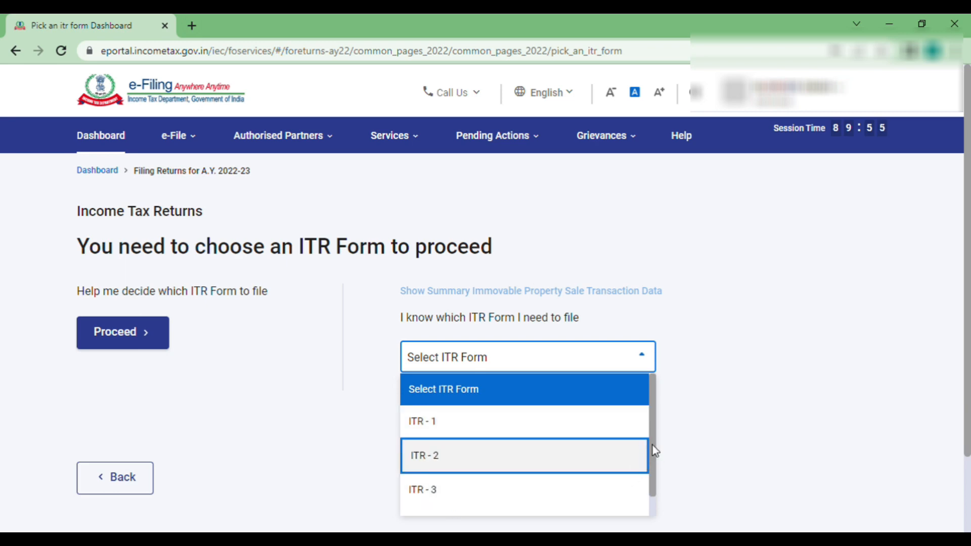
drag(654, 453, 654, 483)
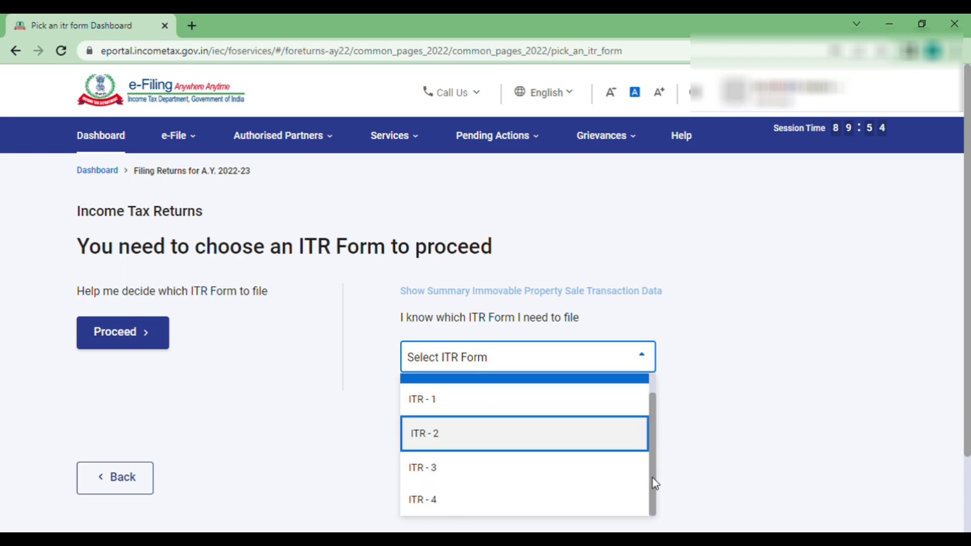
click(431, 405)
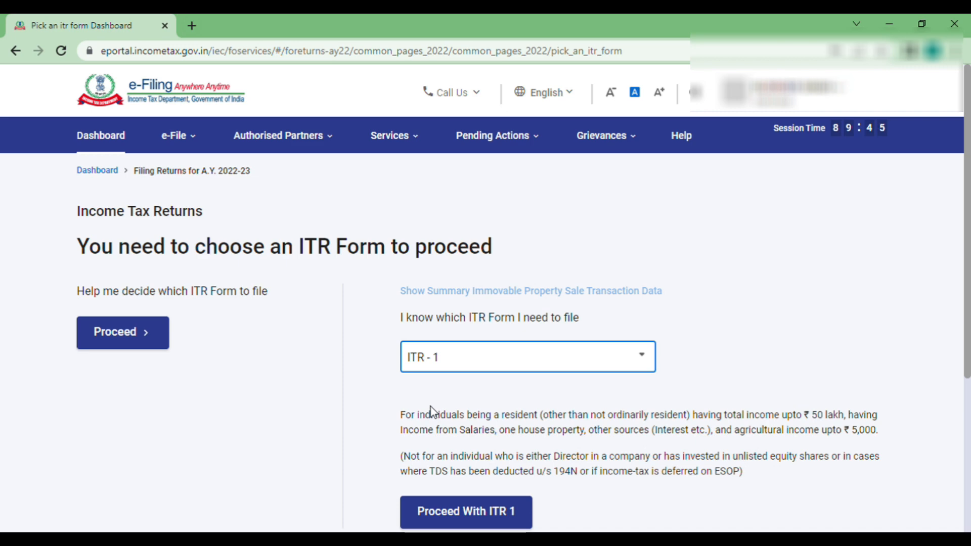
click(485, 510)
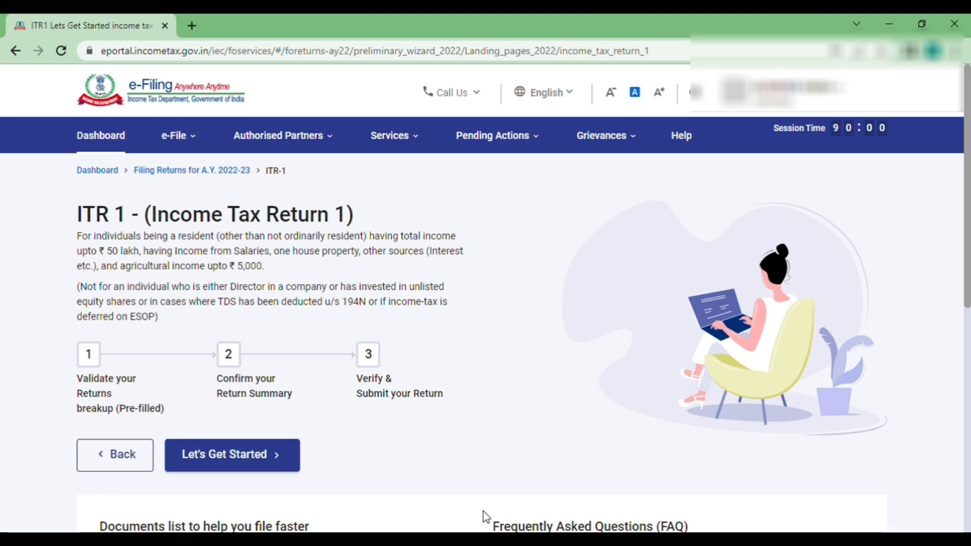
- Answer that taxable income exceeds the basic exemption limit and continue to the Return Summary
click(230, 463)
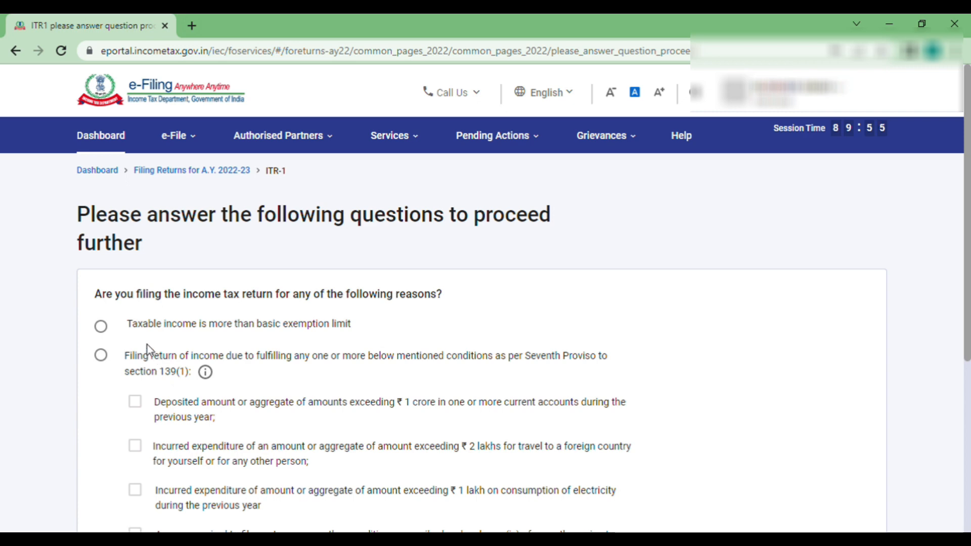
click(101, 328)
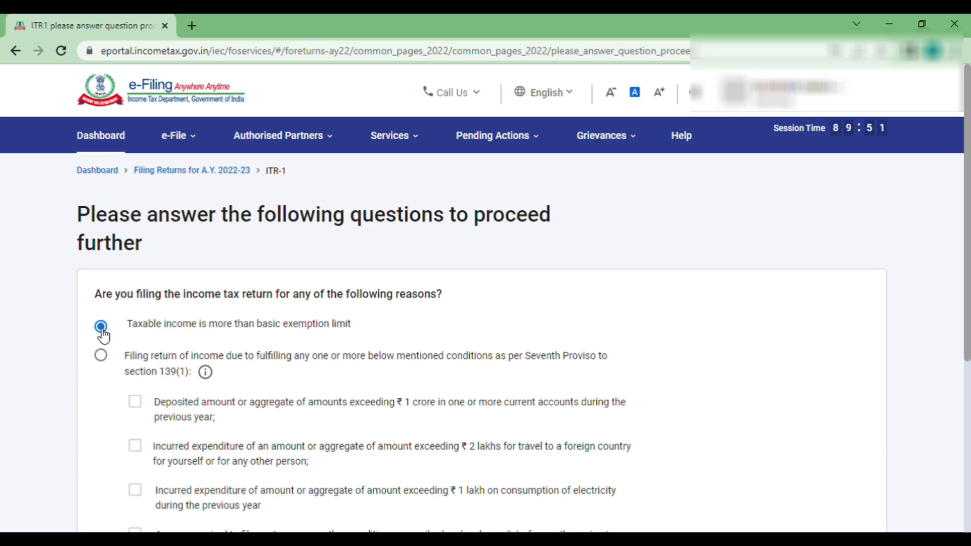
scroll(297, 368, down, 3)
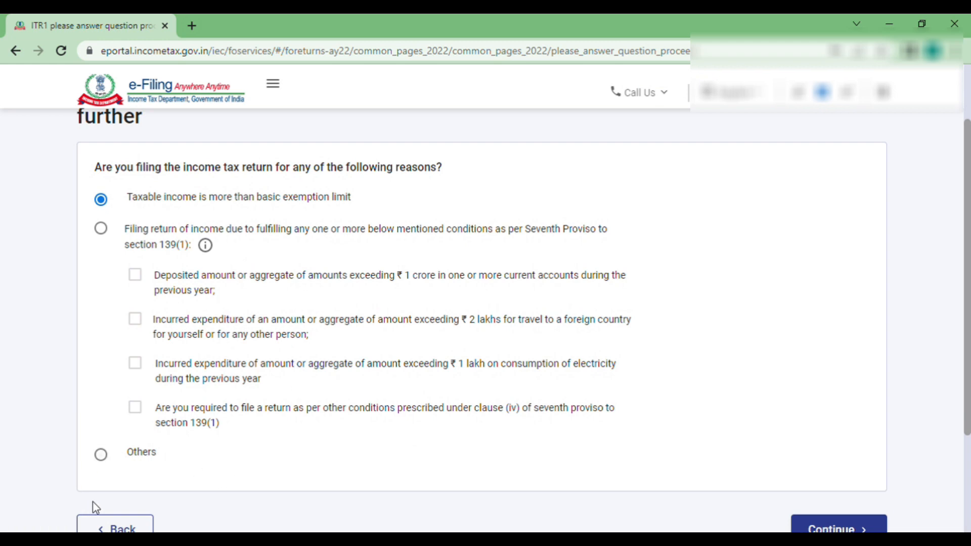
scroll(793, 370, down, 2)
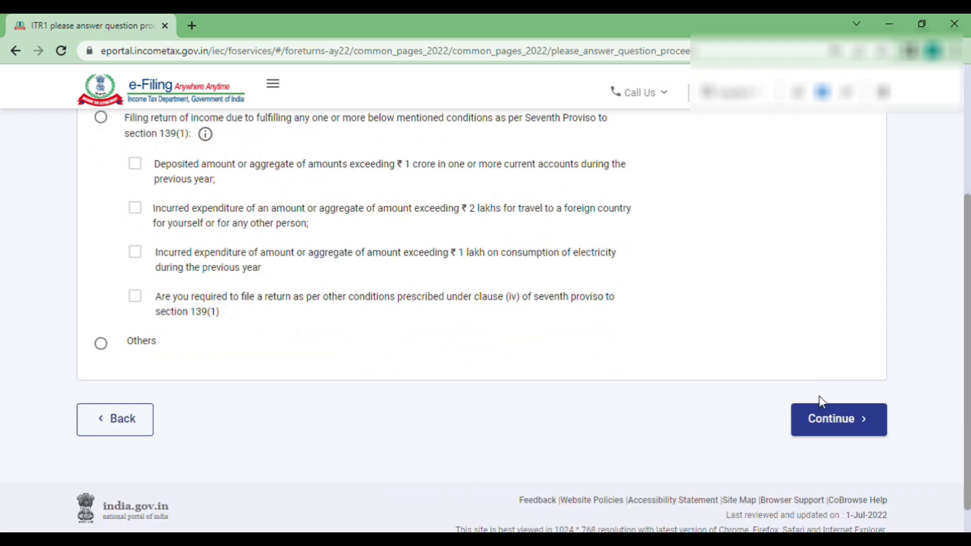
click(835, 421)
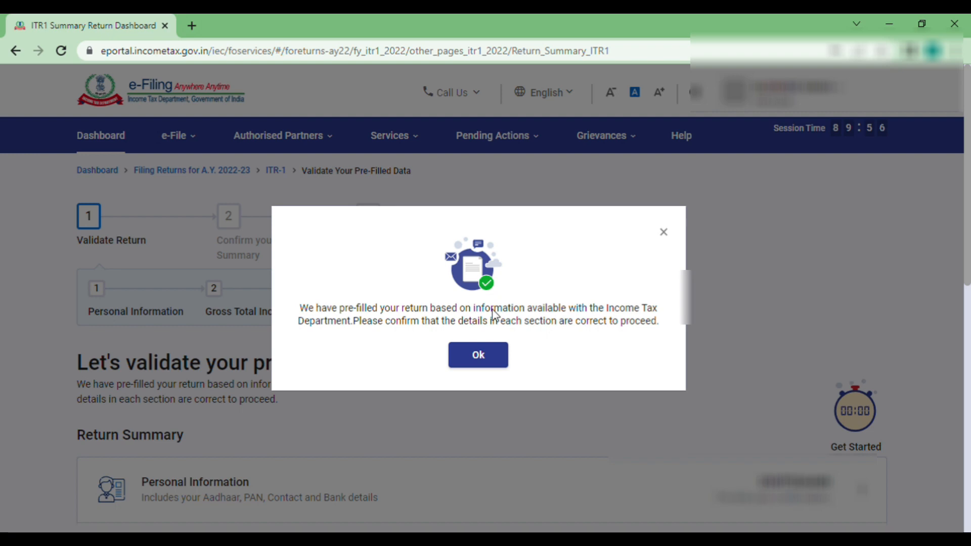
- Dismiss the pre-filled data notice and open the Personal Information card
click(474, 359)
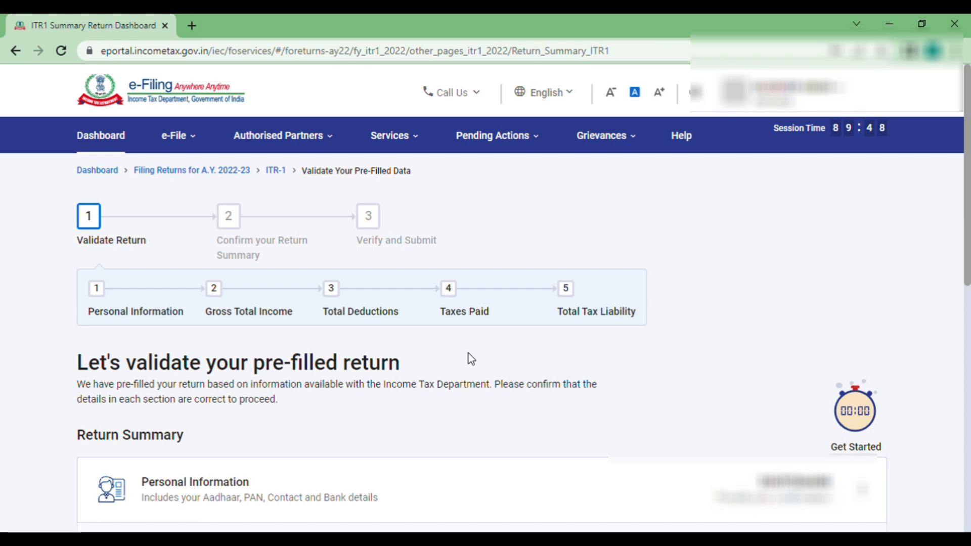
scroll(470, 358, down, 3)
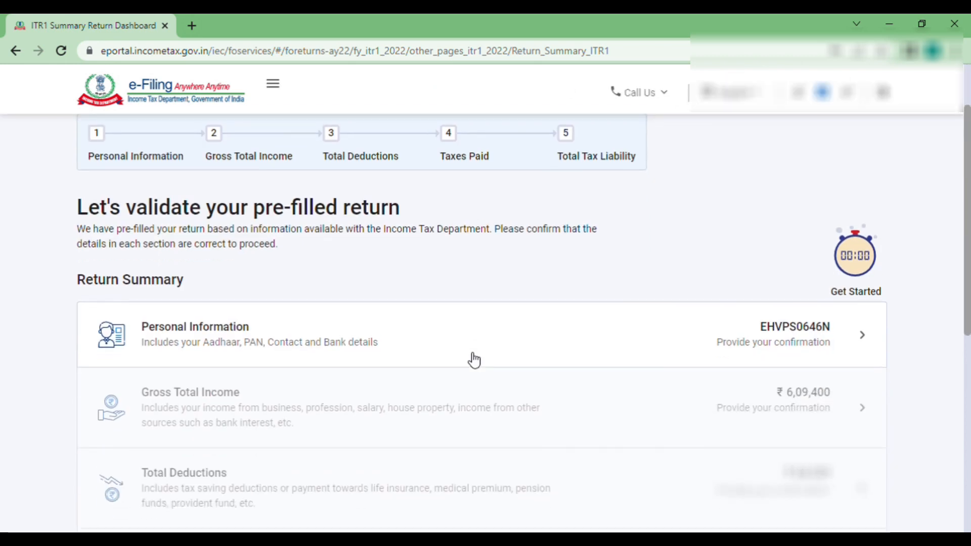
click(440, 347)
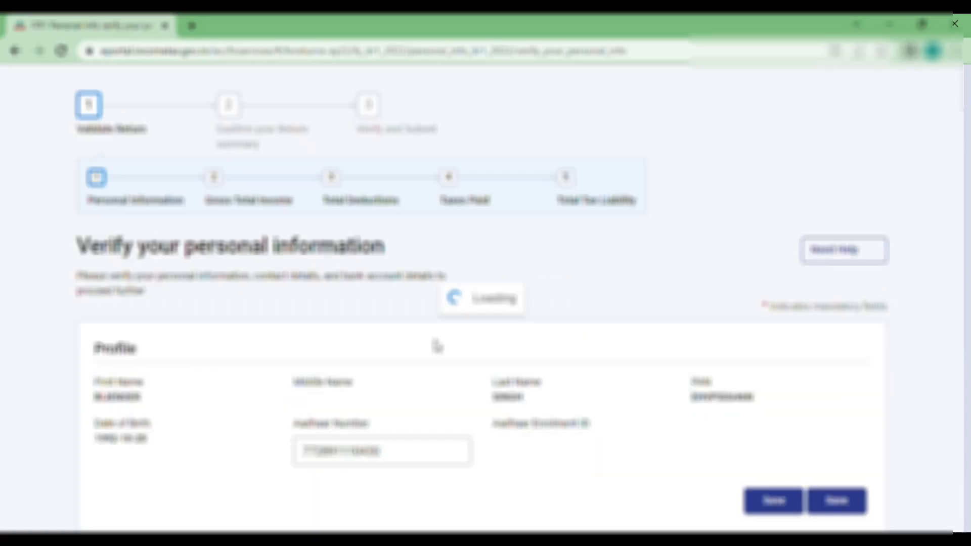
- Set Nature of Employment to Central Government
scroll(438, 346, down, 2)
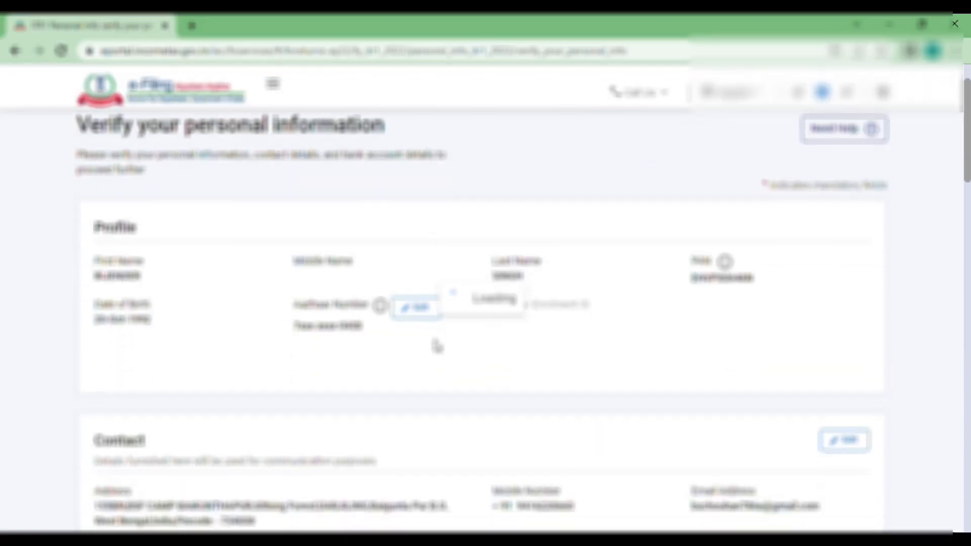
scroll(436, 347, down, 5)
scroll(438, 347, down, 1)
scroll(438, 346, down, 2)
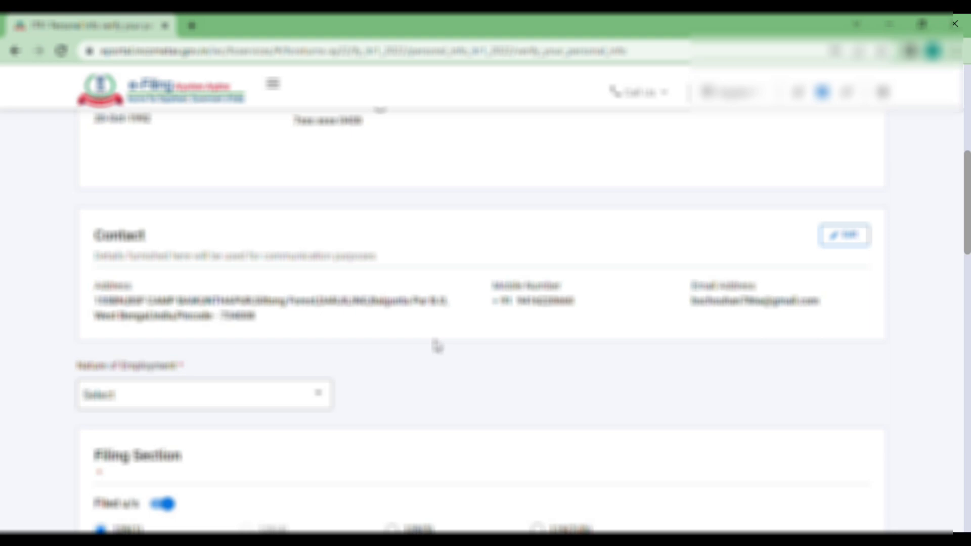
scroll(547, 261, up, 4)
scroll(546, 261, down, 3)
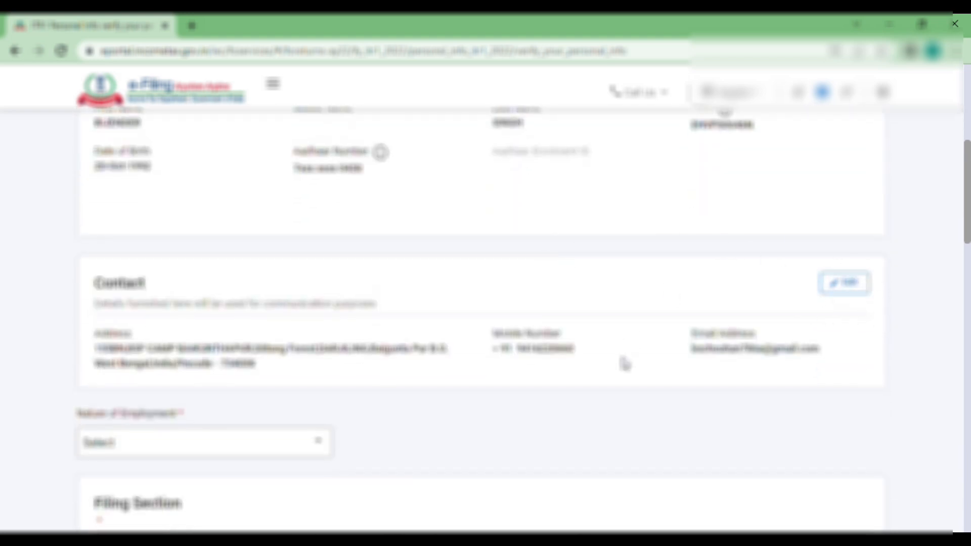
scroll(624, 363, down, 2)
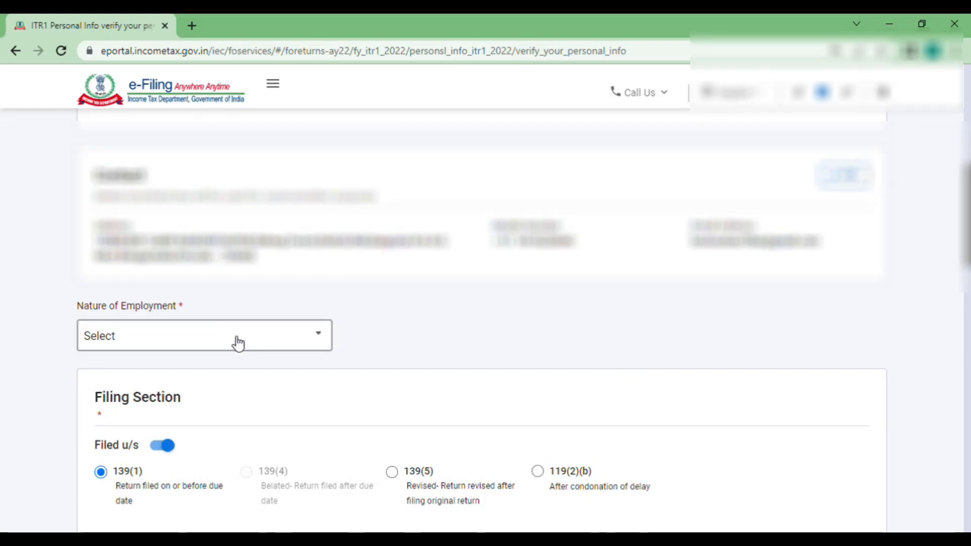
click(238, 343)
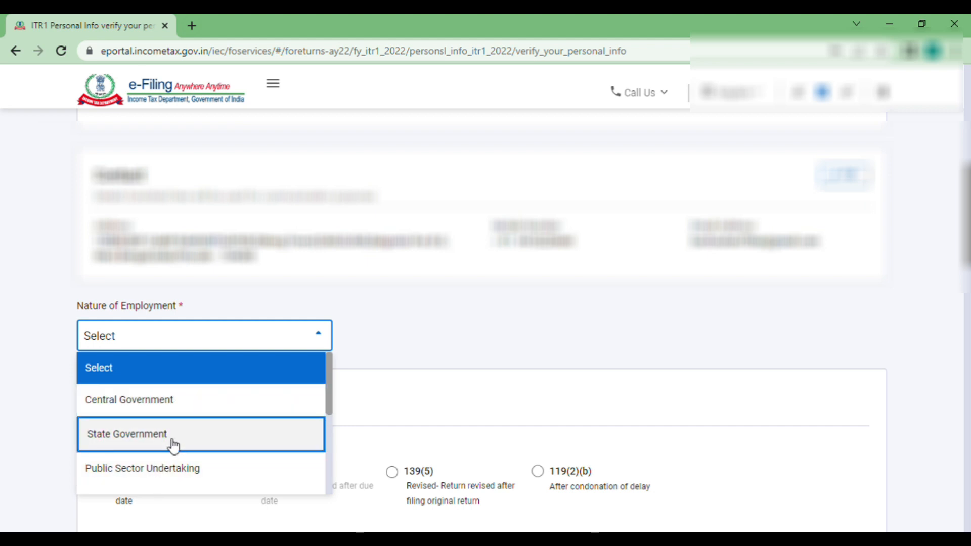
click(167, 418)
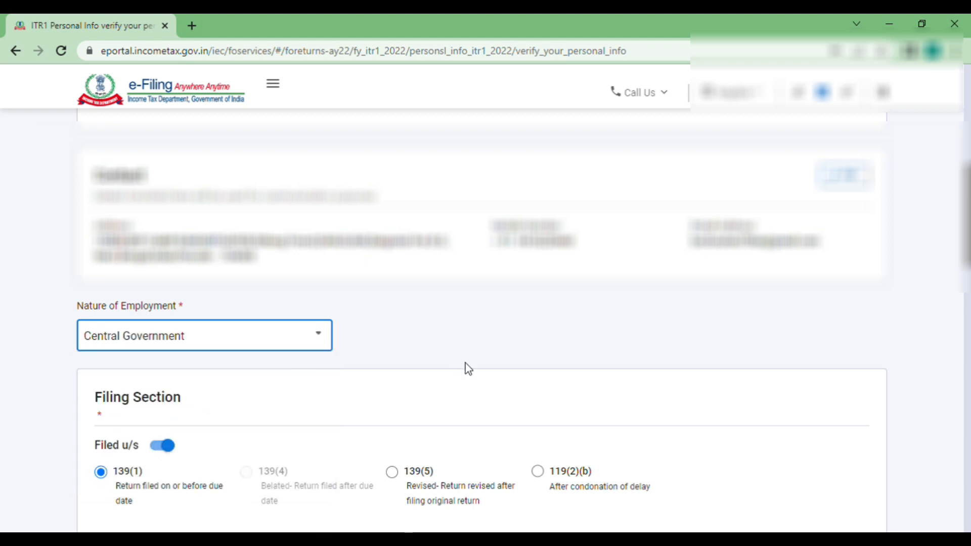
- Review the rest of the personal information, with No for the new tax regime u/s 115BAC
scroll(465, 363, down, 2)
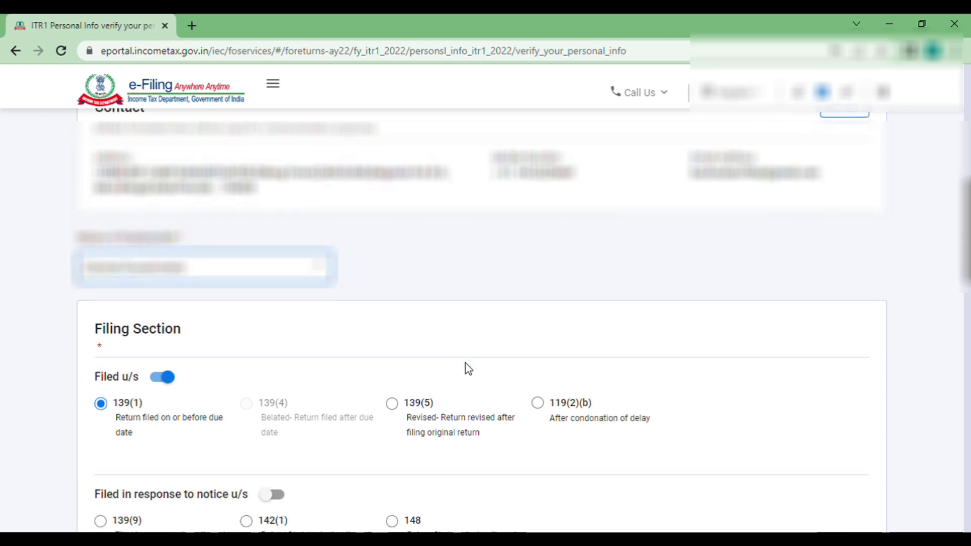
scroll(465, 363, down, 3)
scroll(466, 363, down, 3)
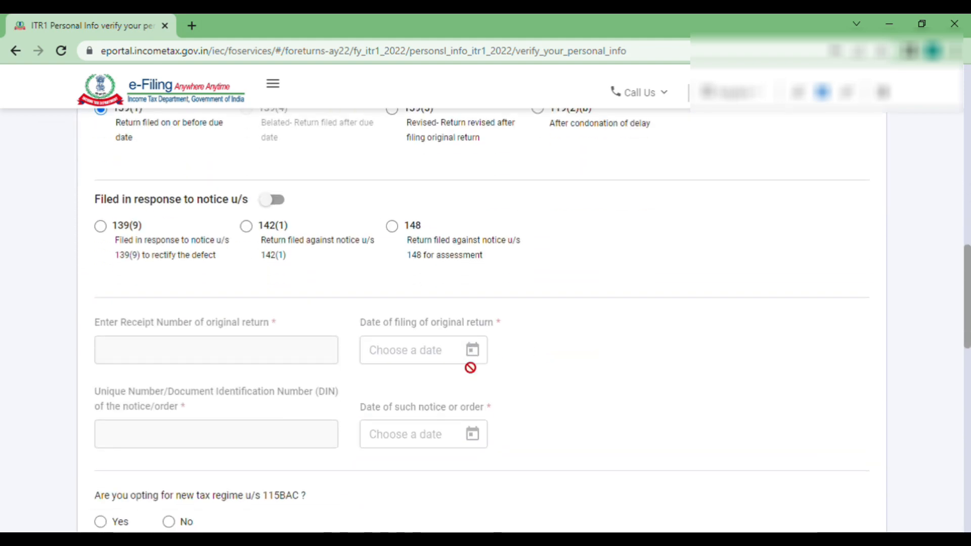
scroll(465, 363, up, 3)
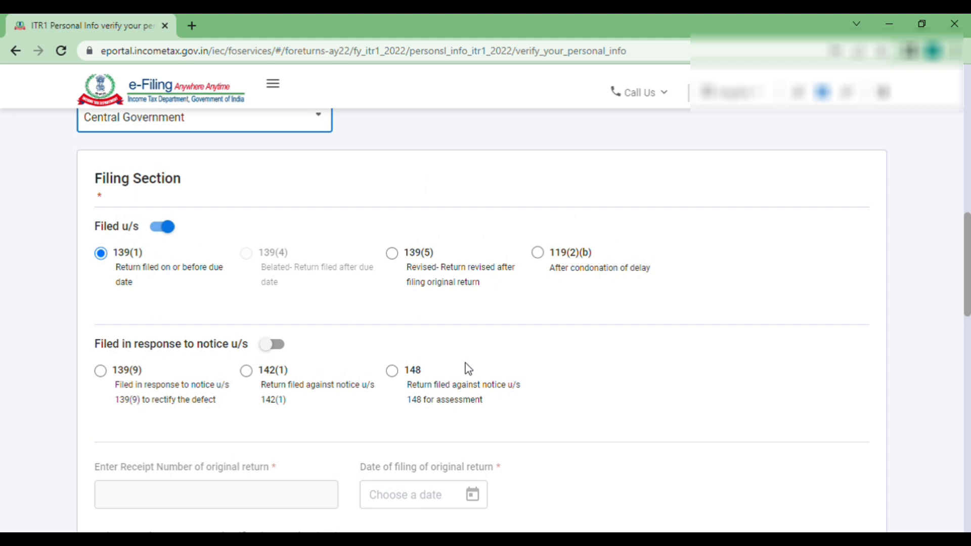
scroll(465, 363, down, 1)
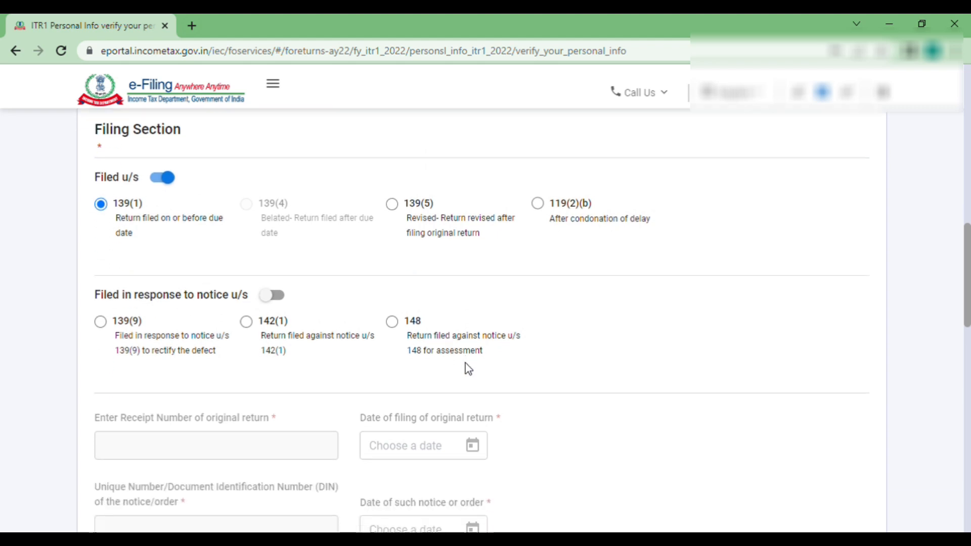
scroll(465, 363, down, 2)
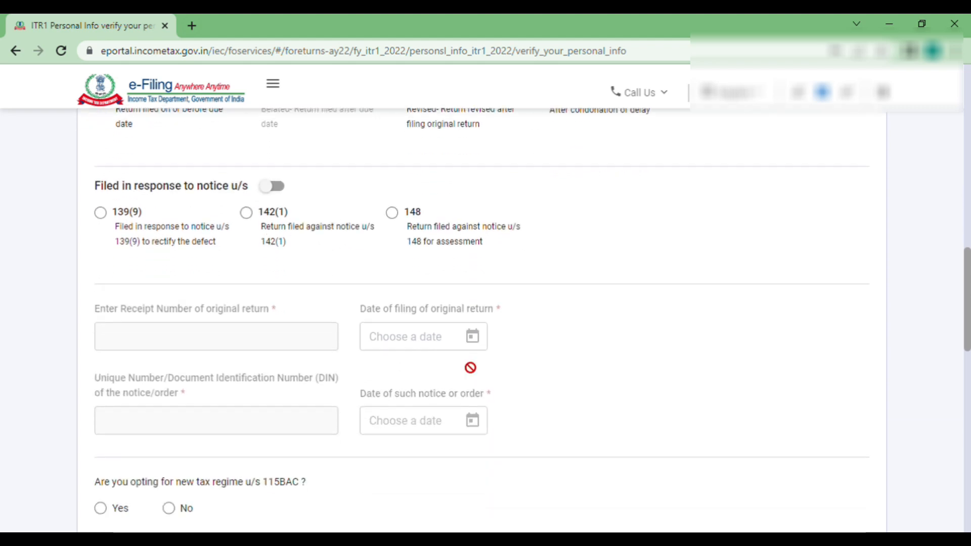
scroll(470, 368, down, 2)
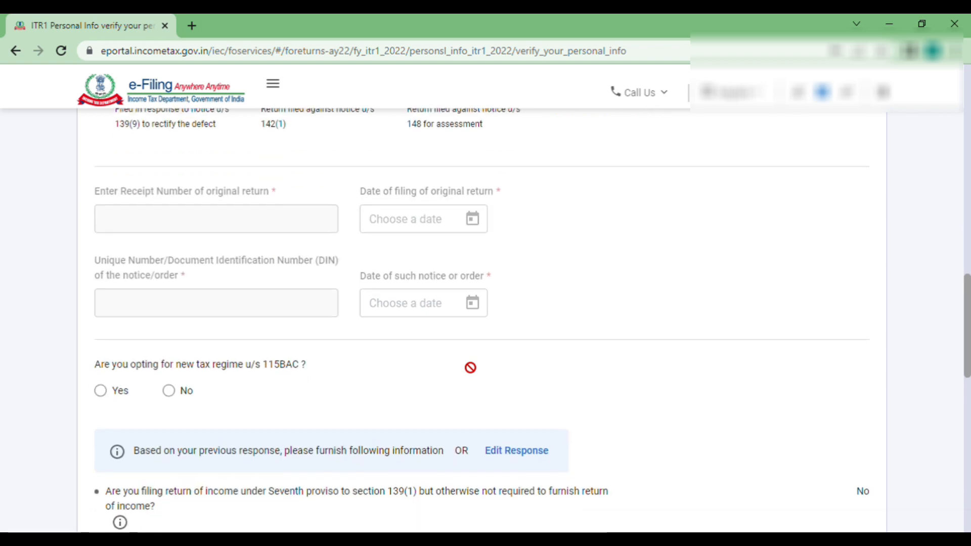
scroll(465, 363, up, 5)
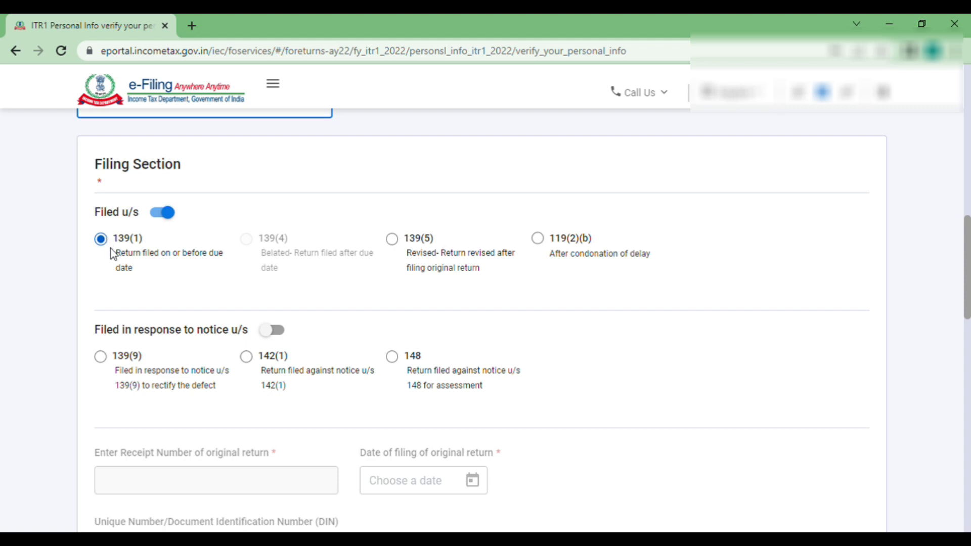
scroll(144, 276, down, 6)
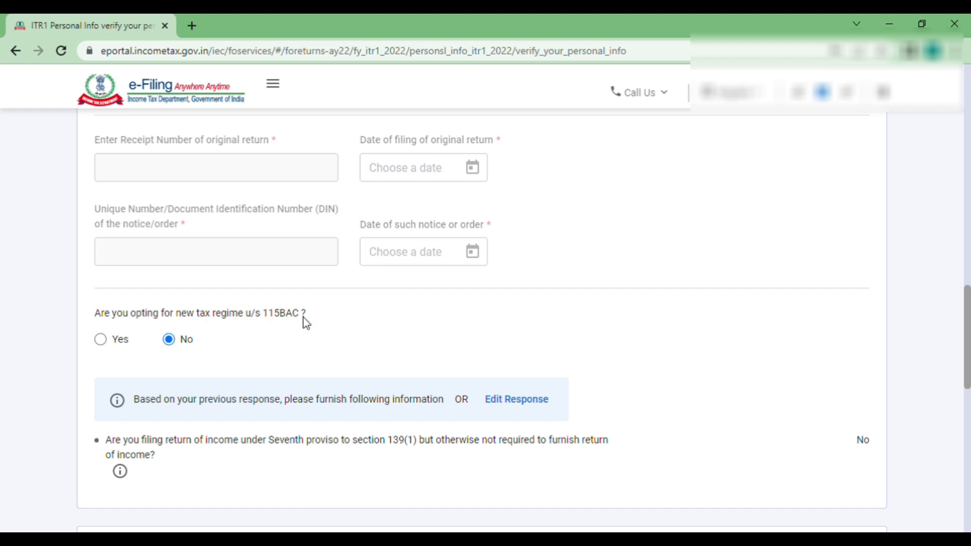
scroll(311, 351, down, 2)
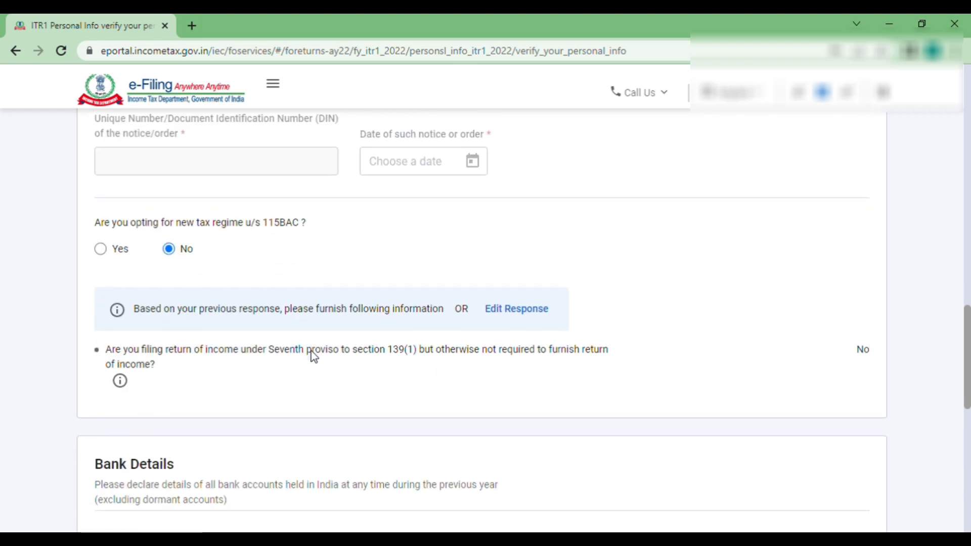
scroll(310, 350, down, 1)
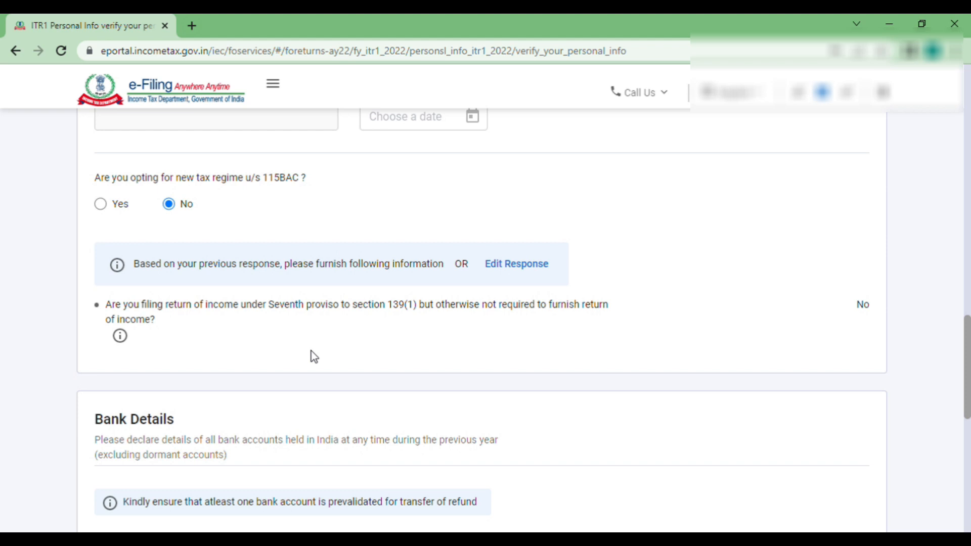
scroll(324, 343, down, 2)
scroll(324, 343, down, 3)
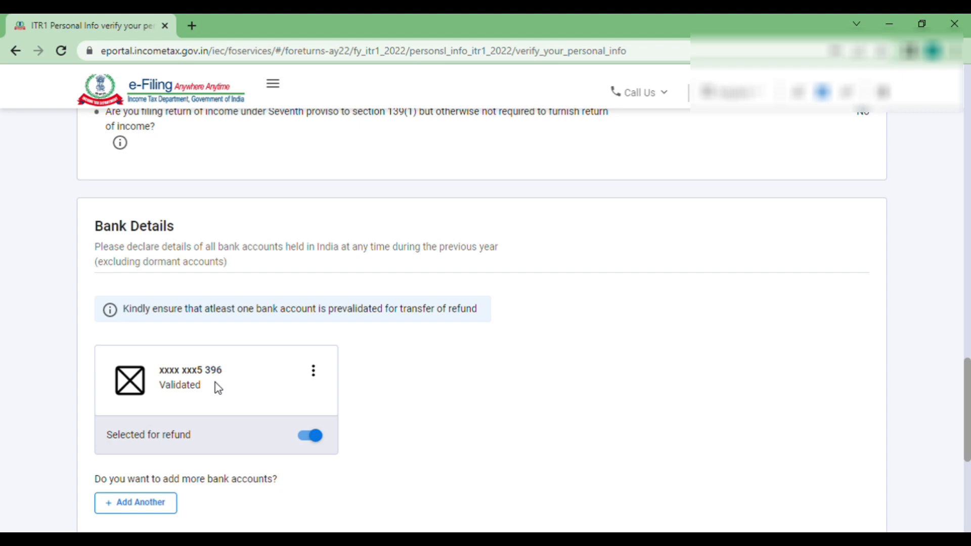
- Keep the validated bank account for refund unchanged and confirm the personal information
click(313, 373)
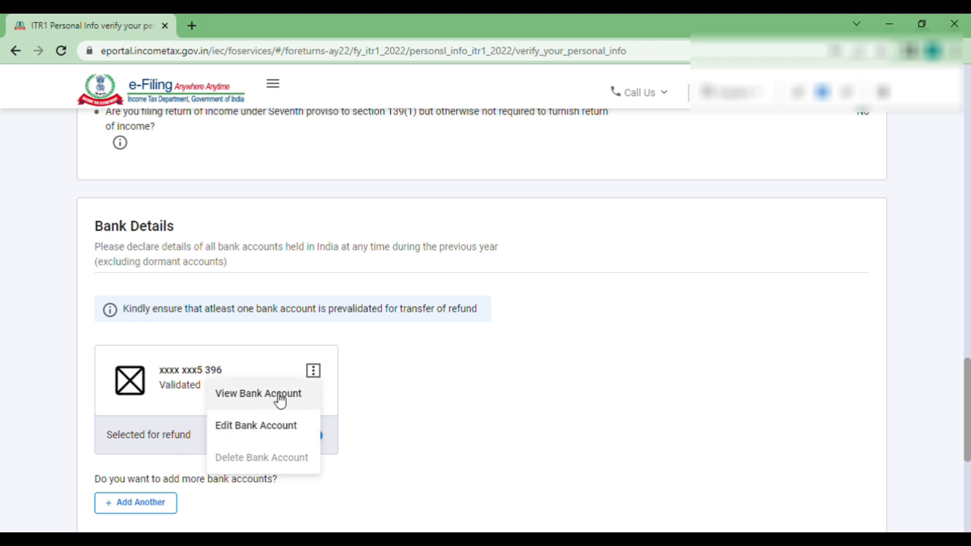
click(386, 394)
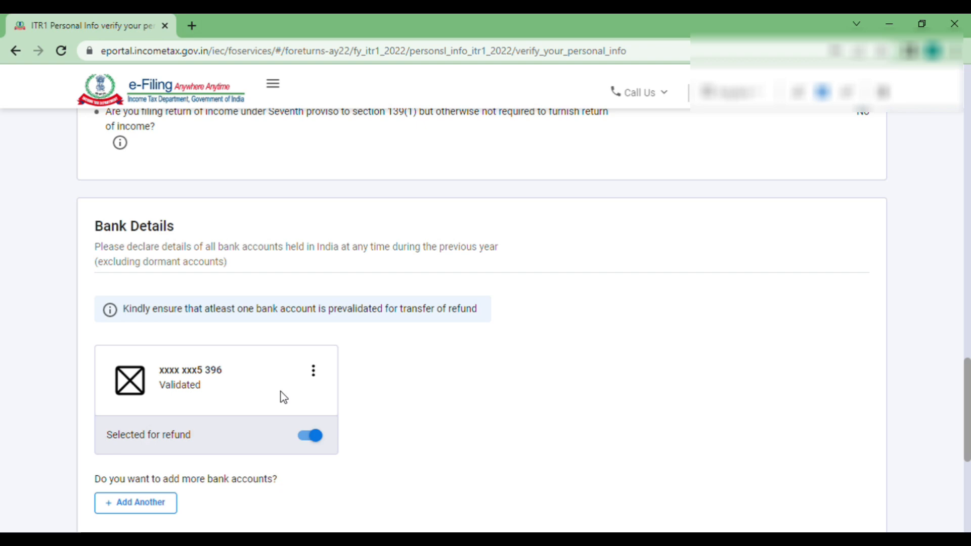
scroll(245, 465, down, 5)
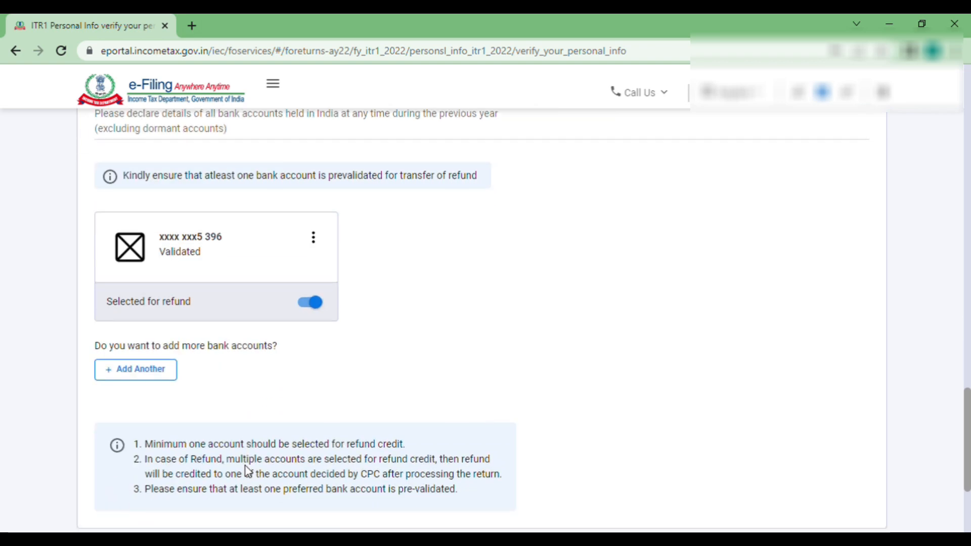
click(849, 390)
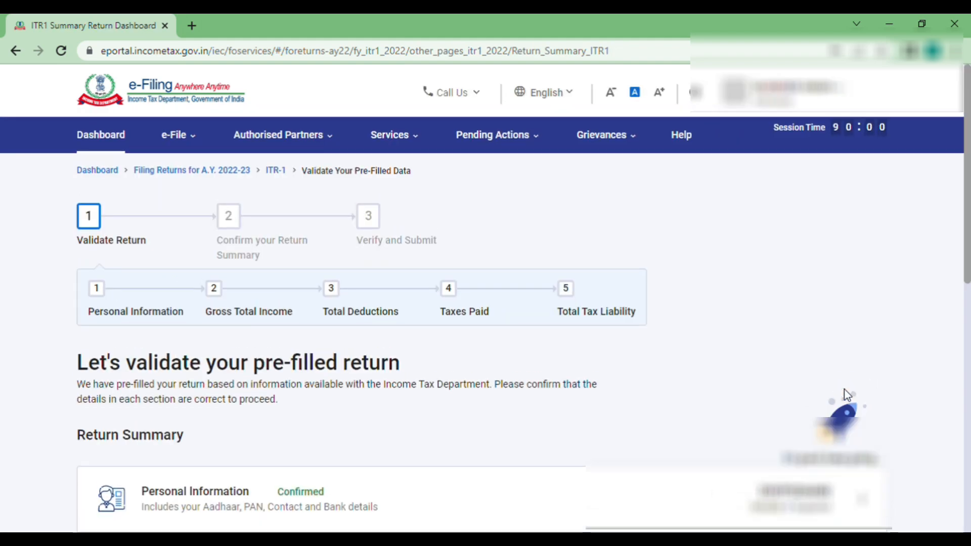
- Open the Gross Total Income row on the Return Summary page
scroll(612, 352, down, 2)
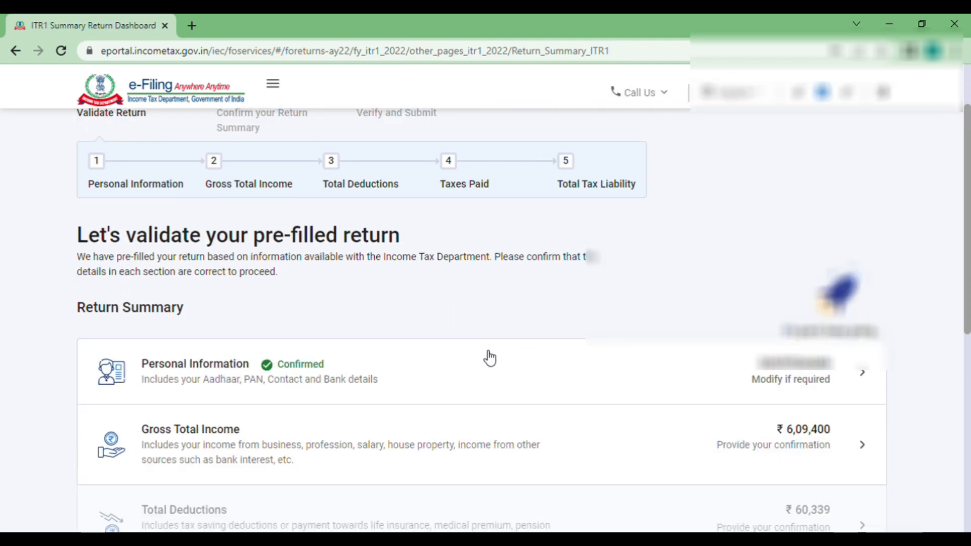
scroll(487, 358, down, 2)
click(383, 340)
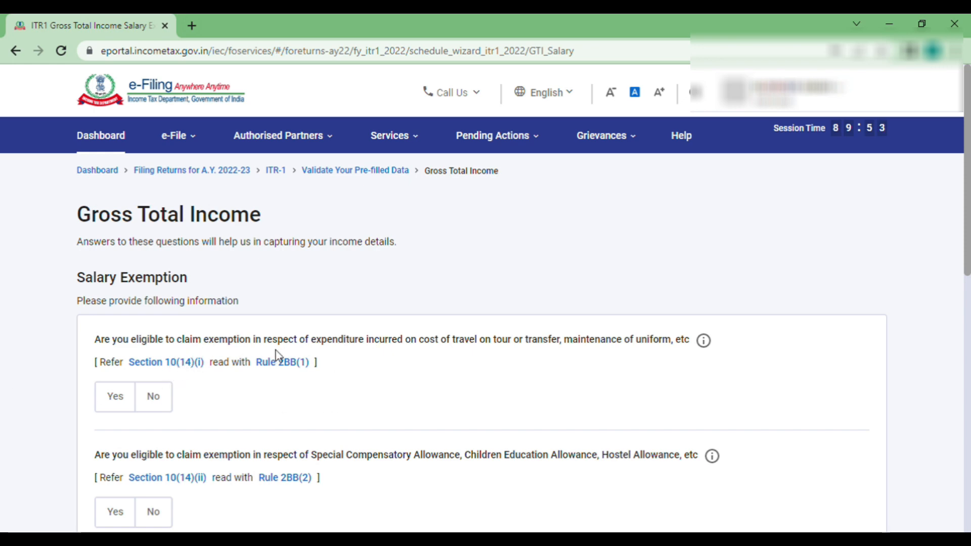
- Answer Yes to the Section 10(14)(i) exemption question and enter 31096 as the amount
click(120, 400)
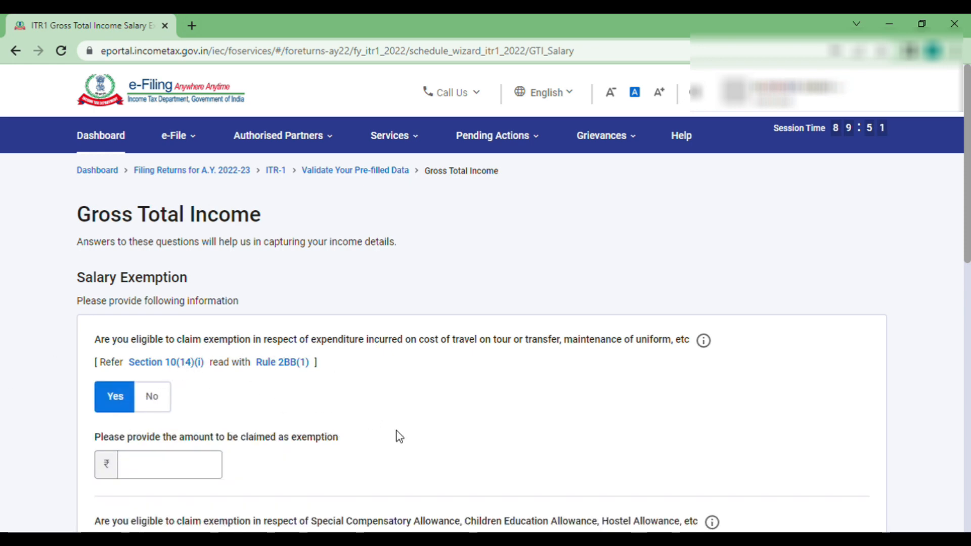
scroll(399, 436, down, 1)
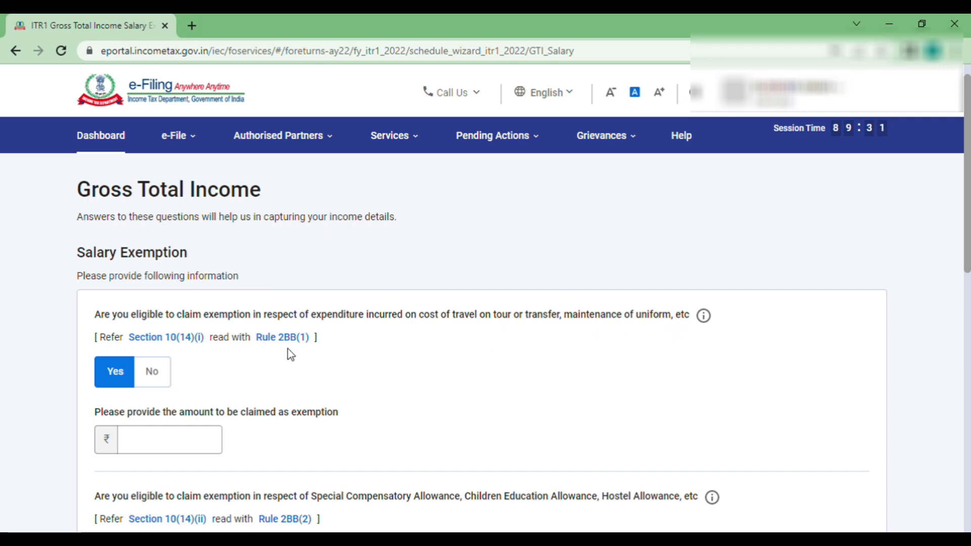
click(161, 444)
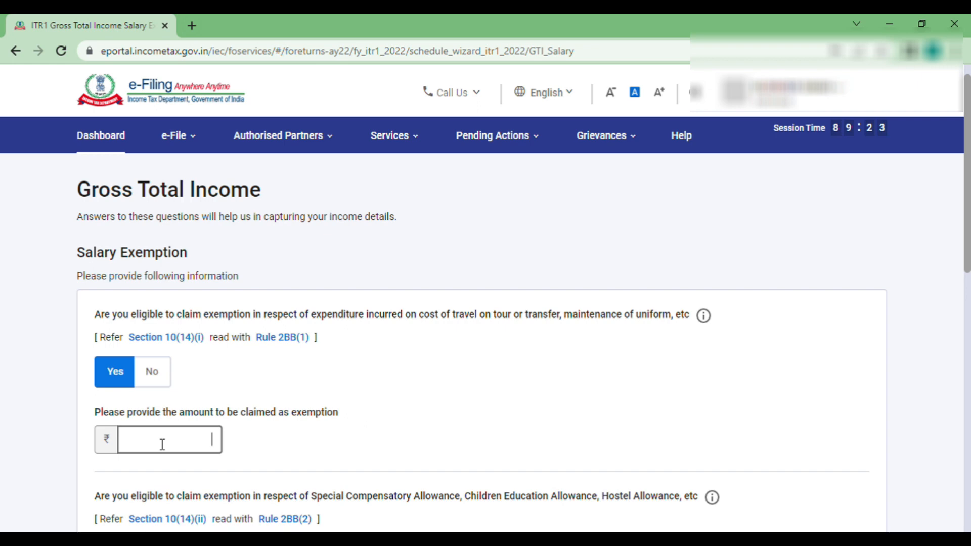
text(31096)
click(349, 449)
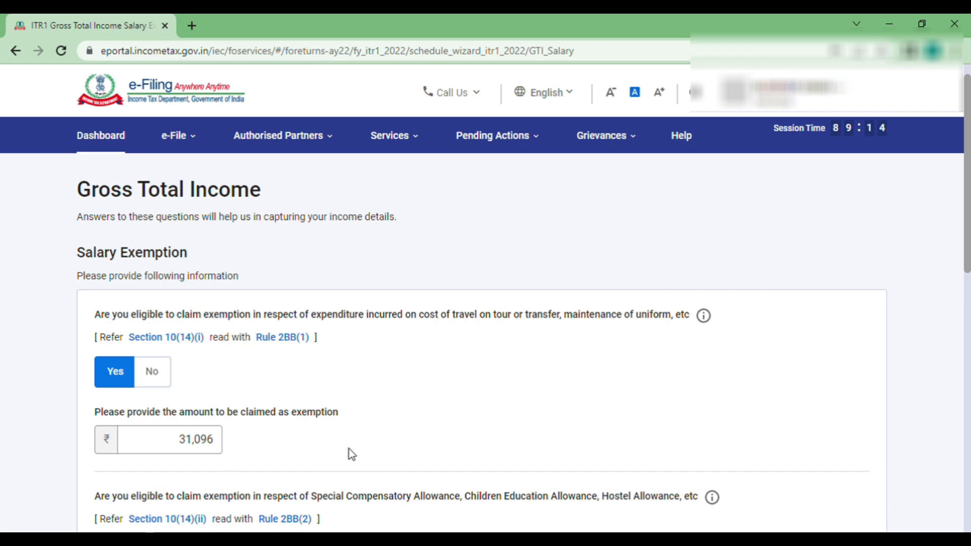
scroll(351, 454, down, 2)
scroll(350, 453, down, 1)
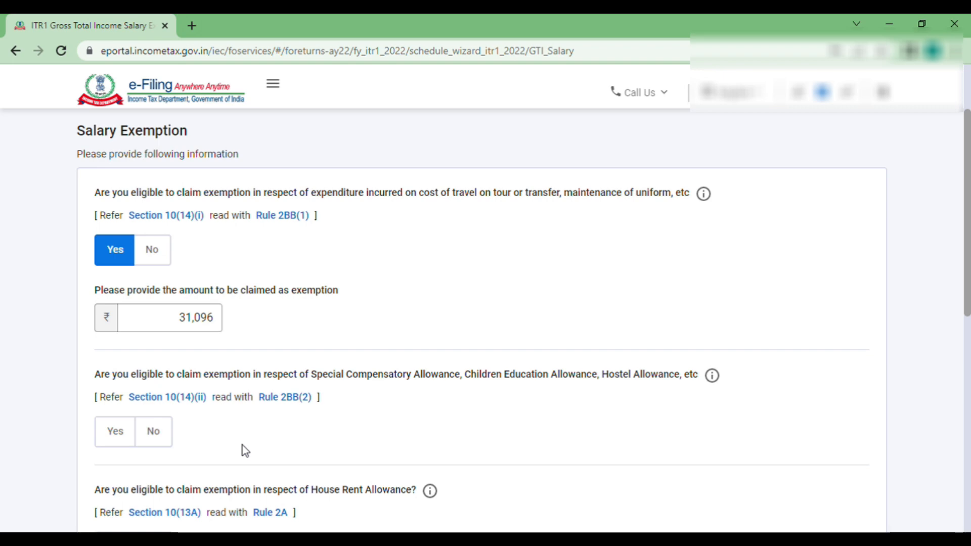
- Leave the remaining salary exemption questions unanswered and continue to the Gross Total Income page
scroll(182, 424, down, 2)
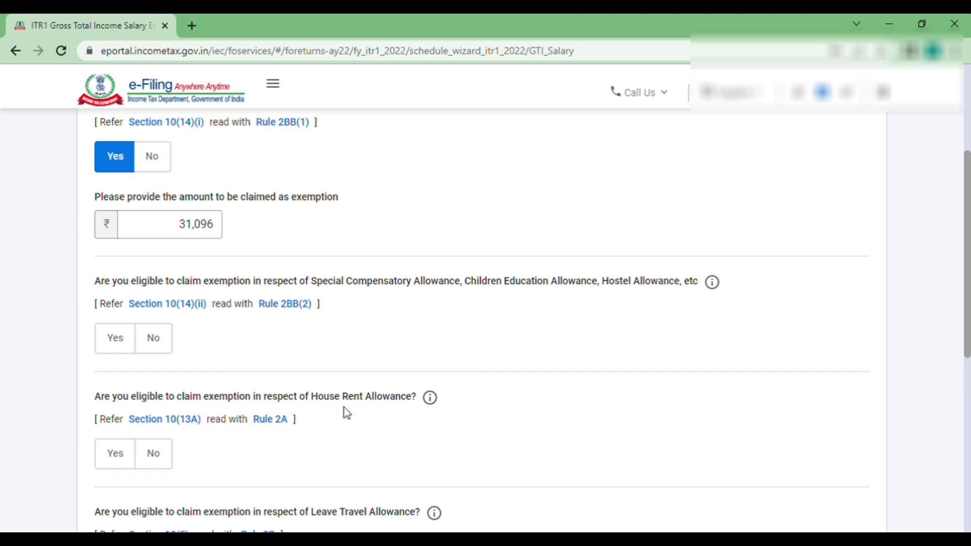
scroll(396, 445, down, 2)
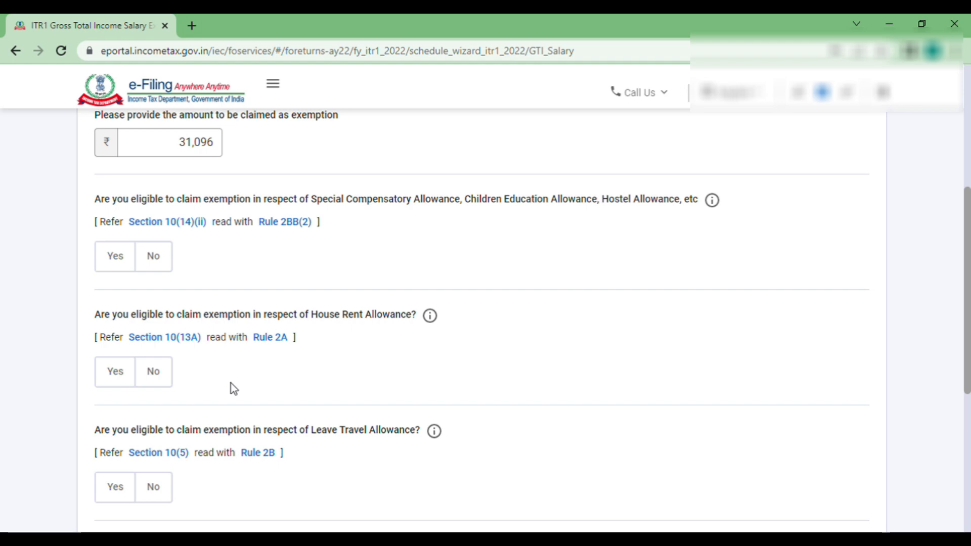
scroll(231, 385, down, 2)
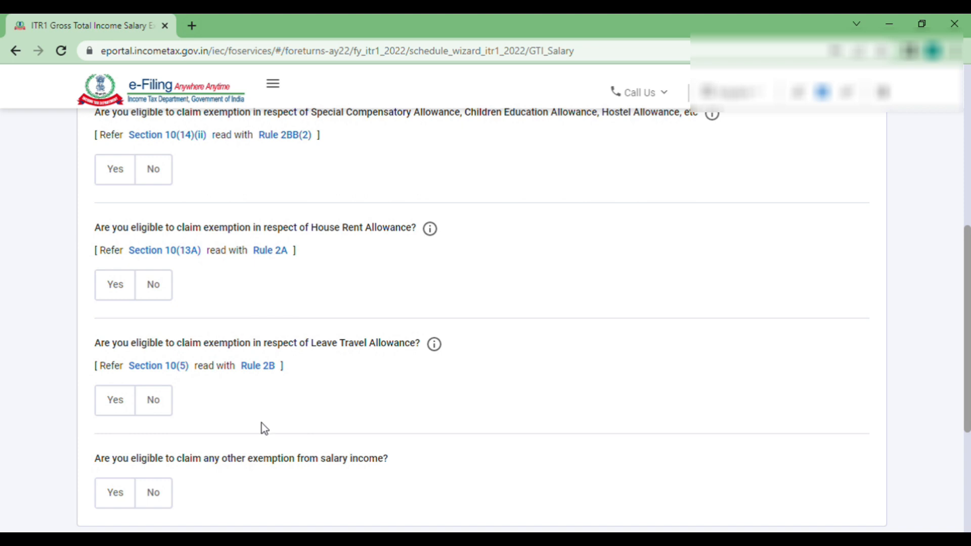
scroll(261, 422, down, 2)
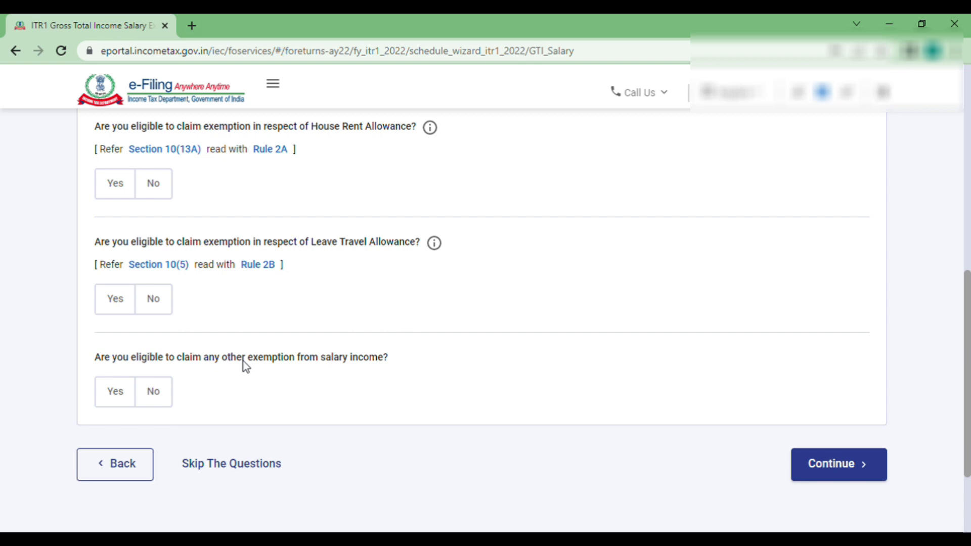
scroll(288, 283, up, 3)
scroll(291, 285, down, 3)
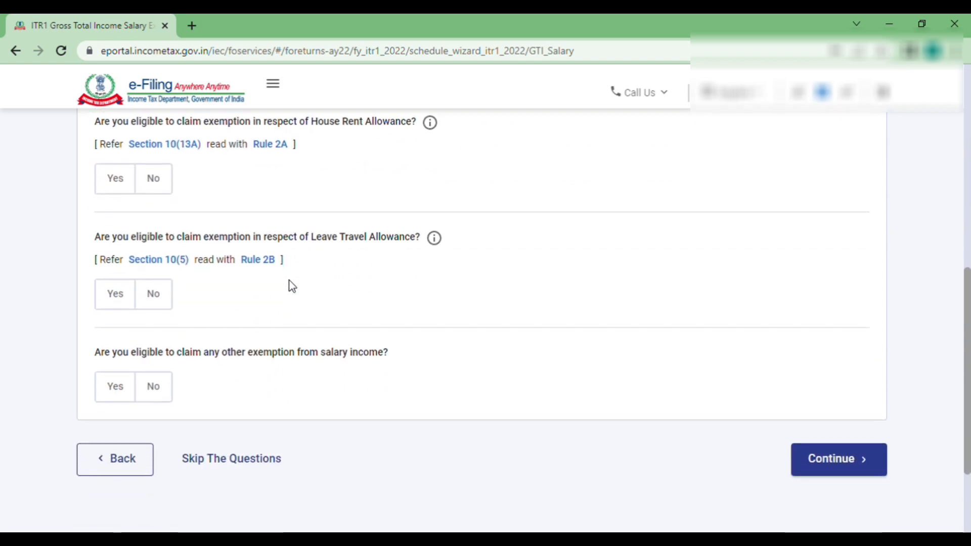
scroll(291, 285, down, 2)
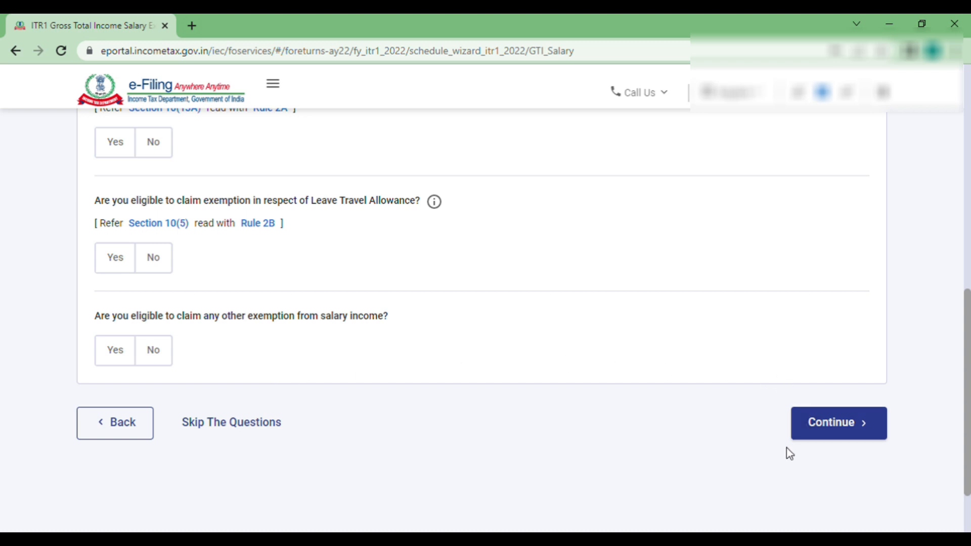
click(840, 428)
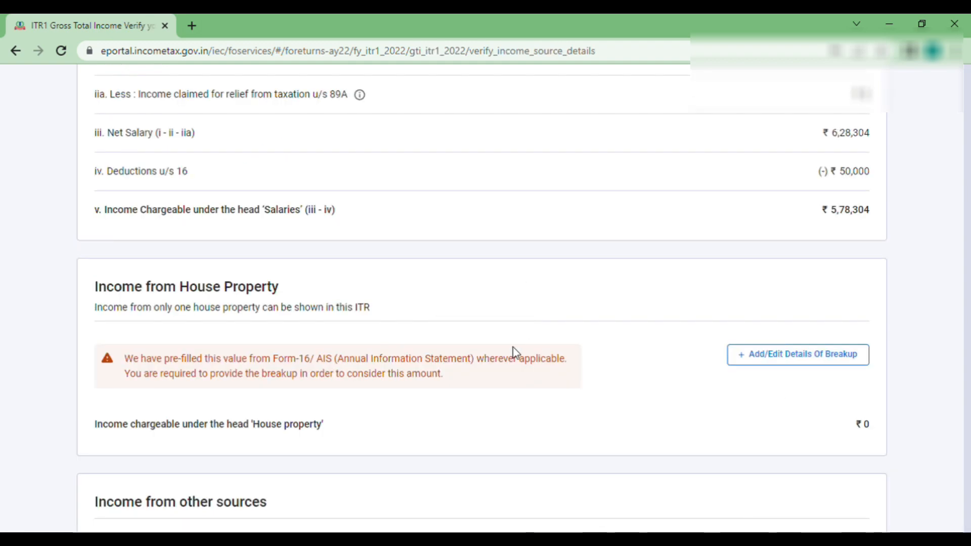
- Review the income source summary down to the Income from Salary card
scroll(513, 348, down, 3)
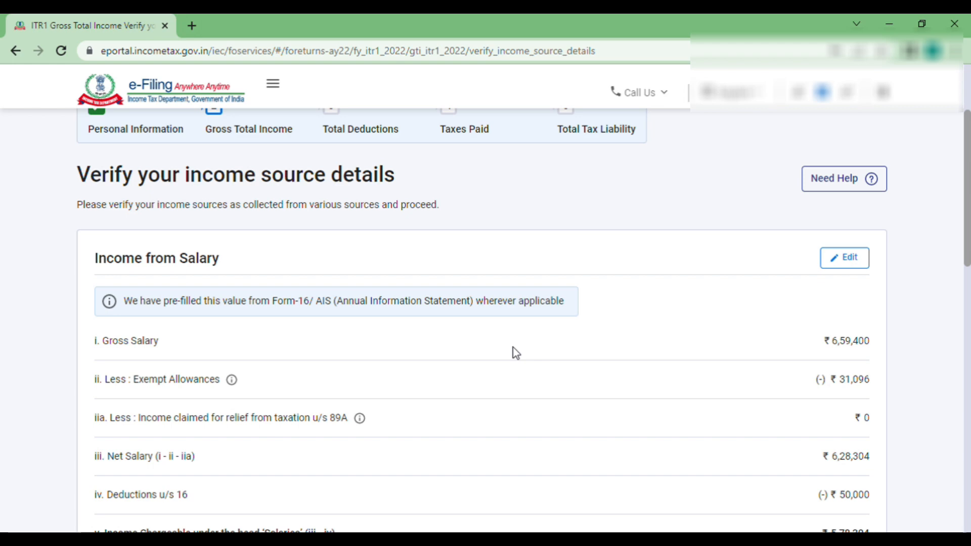
scroll(514, 348, down, 3)
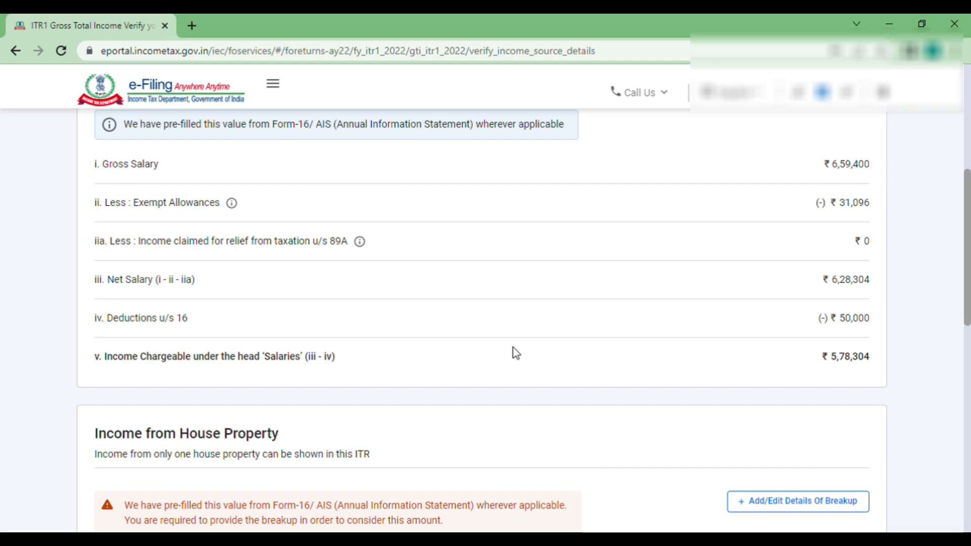
scroll(793, 172, down, 3)
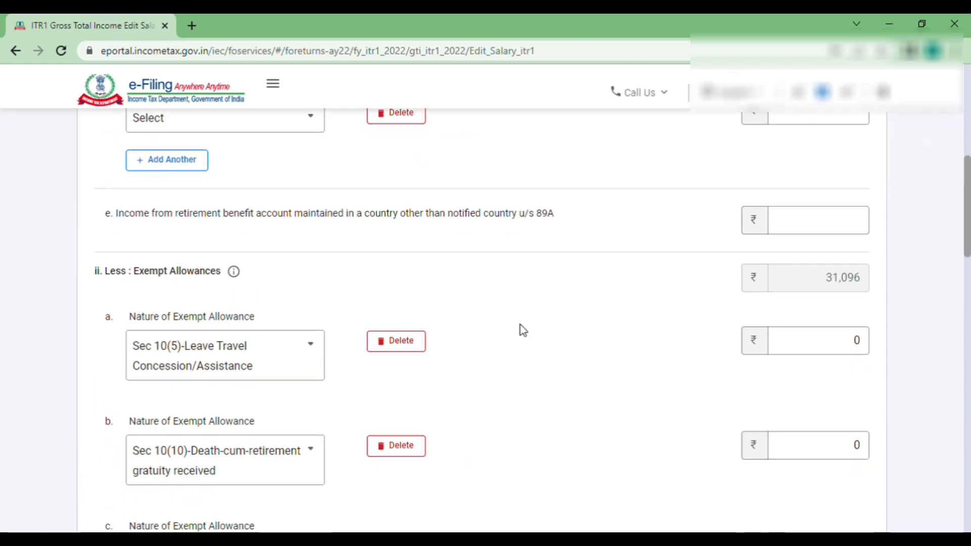
- Find the exempt allowances and check the allowance type list, leaving it unchanged
scroll(523, 330, down, 2)
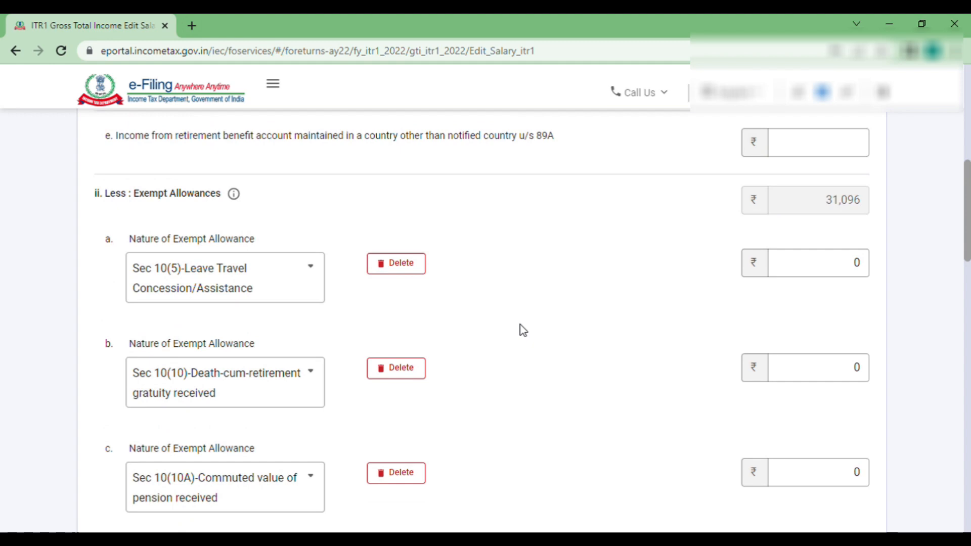
scroll(523, 330, down, 2)
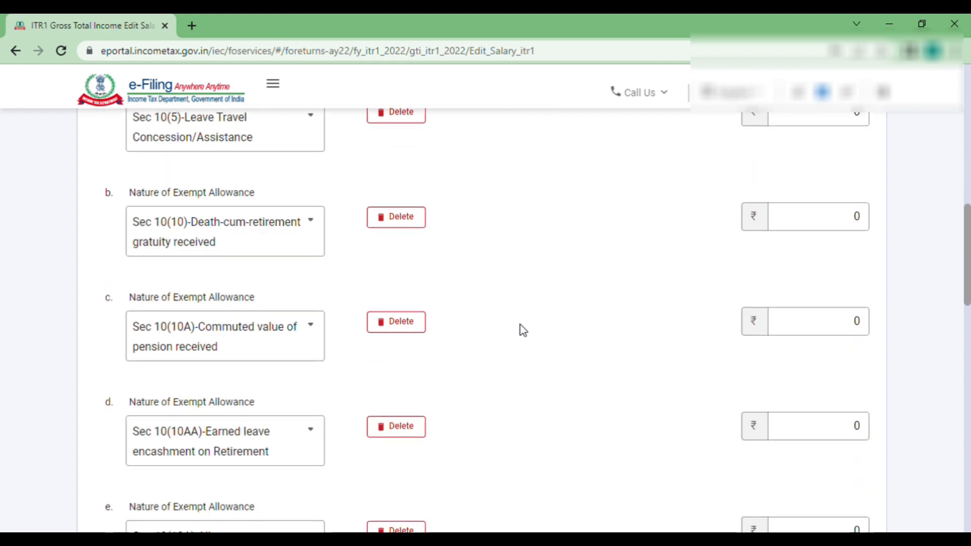
scroll(523, 330, down, 2)
scroll(522, 330, up, 3)
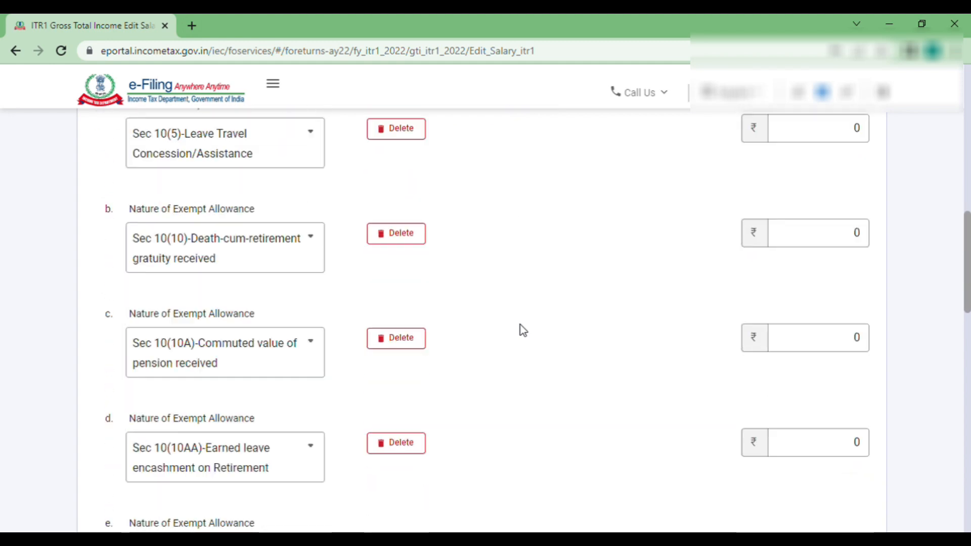
scroll(442, 251, up, 2)
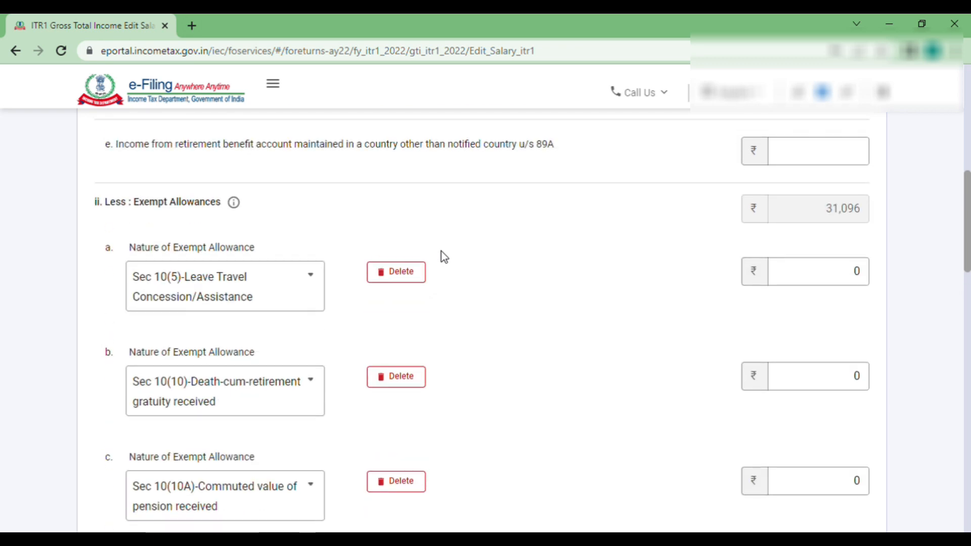
click(311, 288)
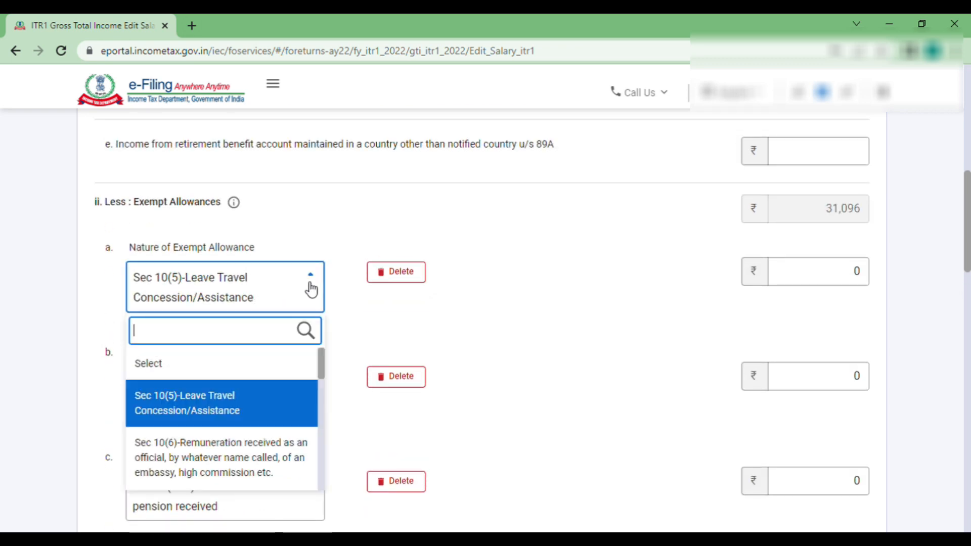
click(474, 299)
- Clear the 0 amount and delete the Sec 10(5) Leave Travel Concession entry
click(849, 271)
key(BackSpace)
click(706, 272)
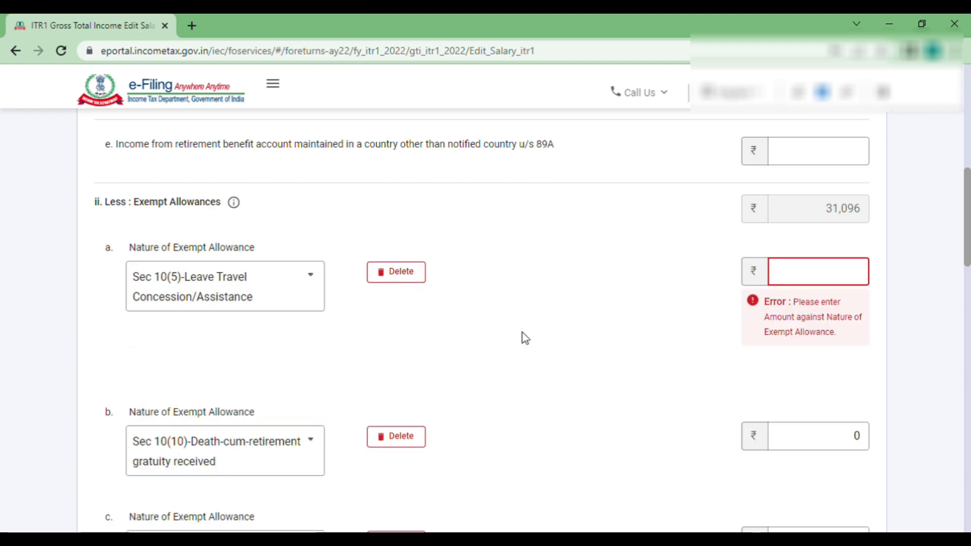
click(404, 277)
click(602, 353)
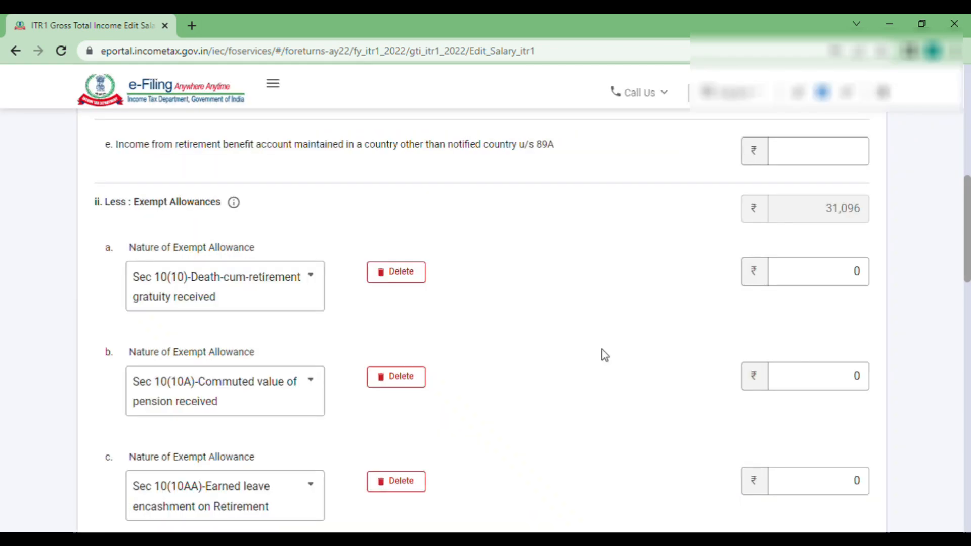
- Review net salary ₹6,28,304 and salary income chargeable of ₹5,78,304 at the page bottom
scroll(546, 342, down, 3)
scroll(545, 338, down, 2)
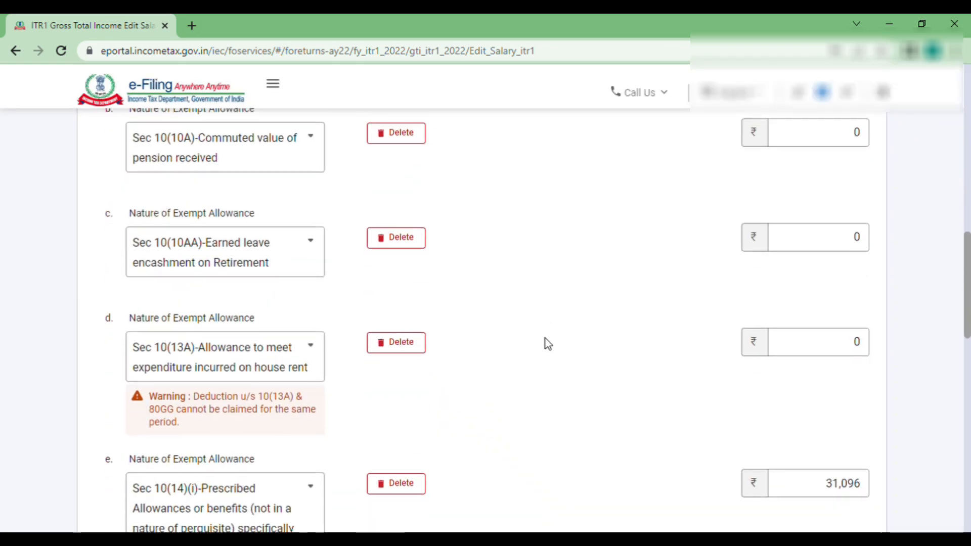
scroll(545, 338, up, 3)
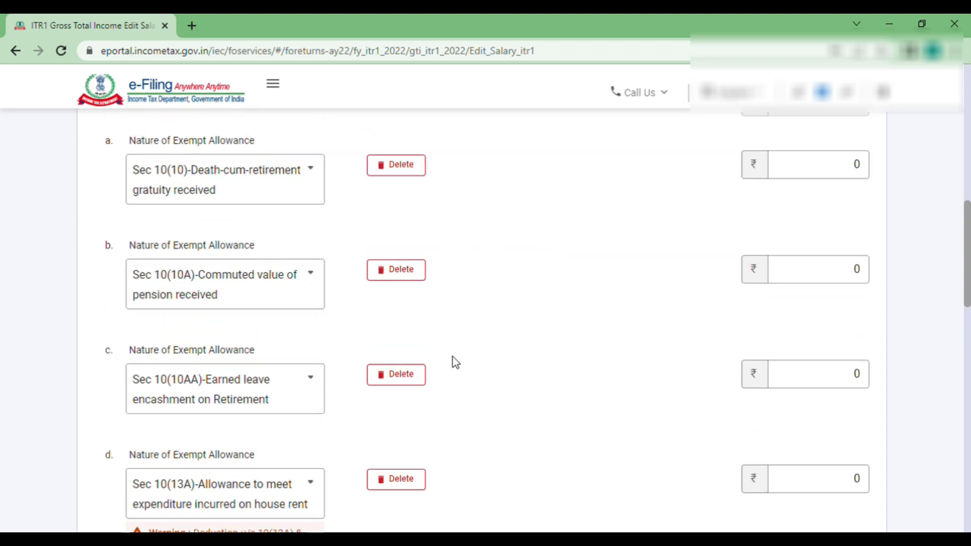
scroll(322, 382, down, 1)
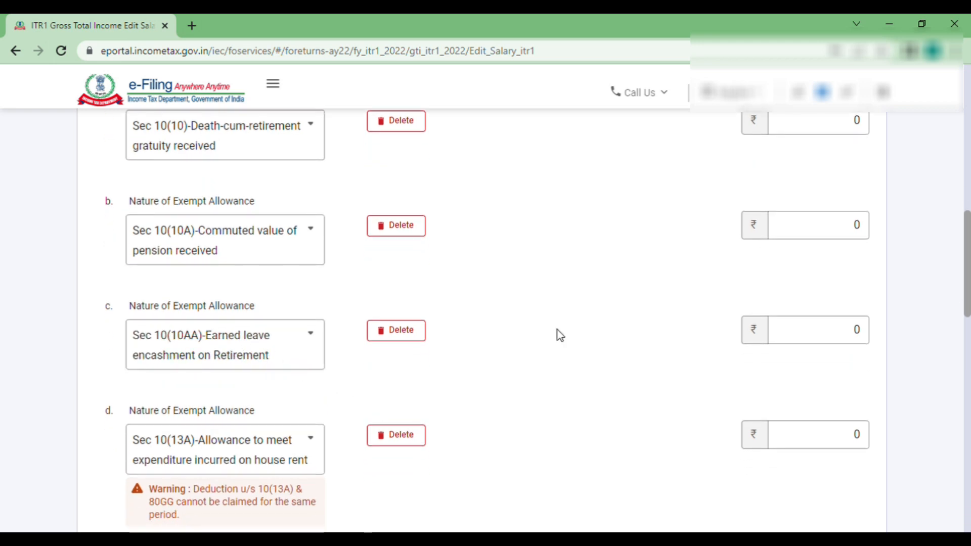
scroll(642, 354, down, 1)
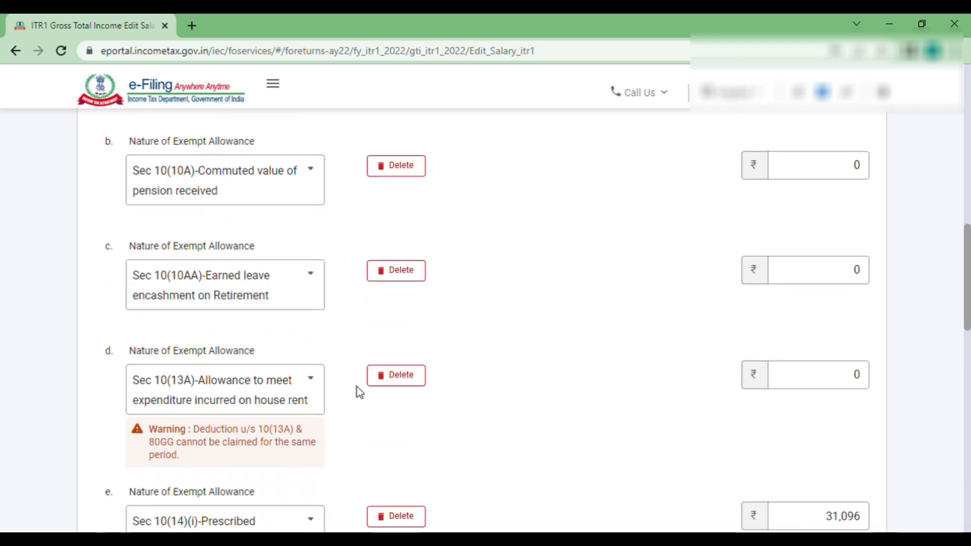
scroll(333, 401, down, 1)
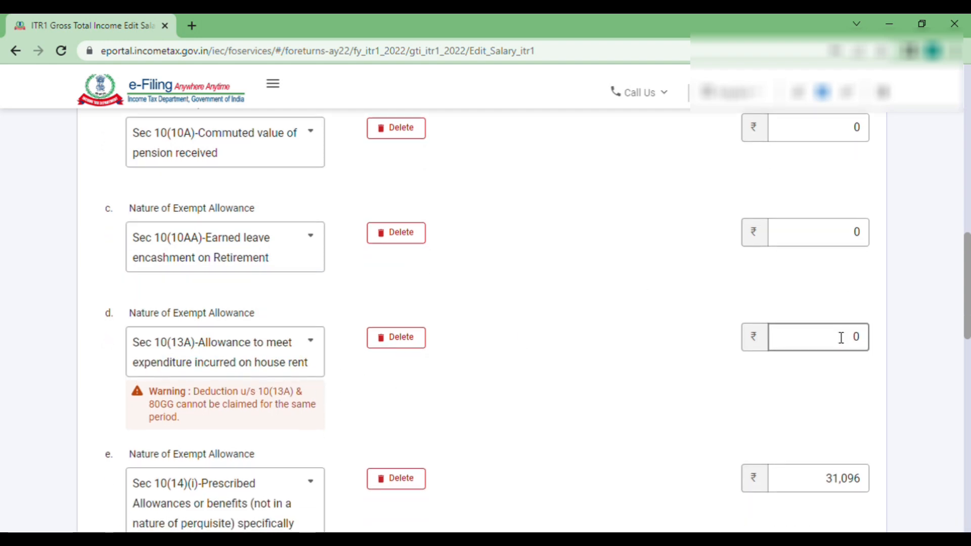
scroll(594, 342, down, 4)
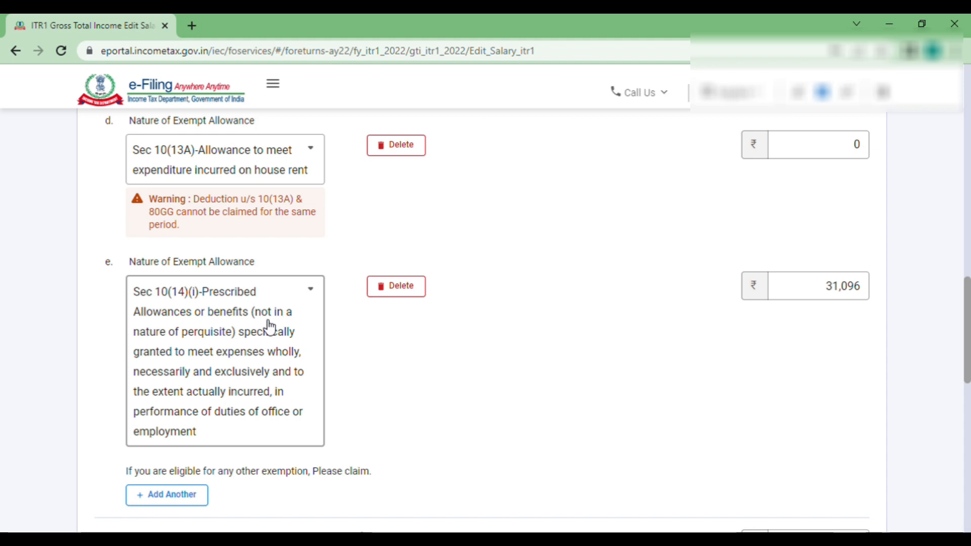
scroll(269, 326, down, 3)
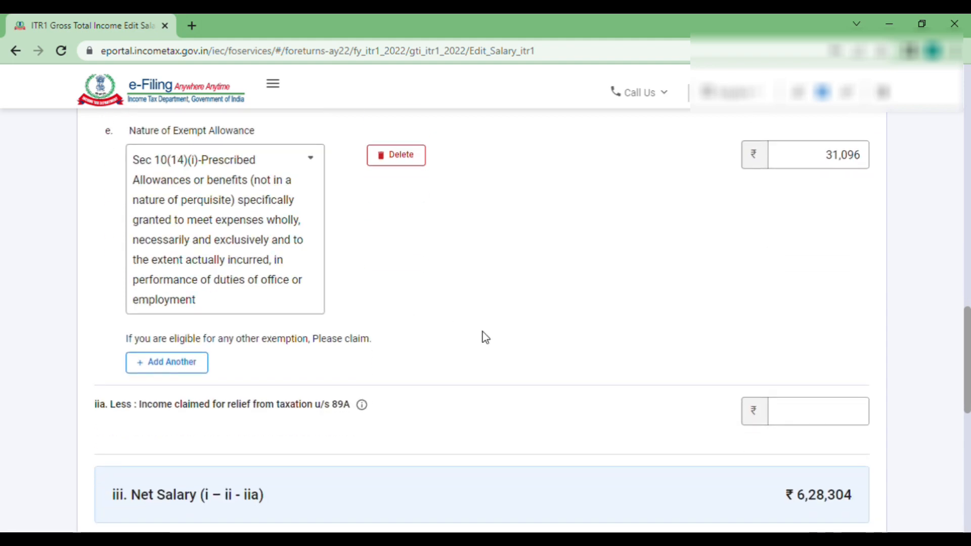
scroll(582, 396, down, 5)
scroll(582, 397, down, 5)
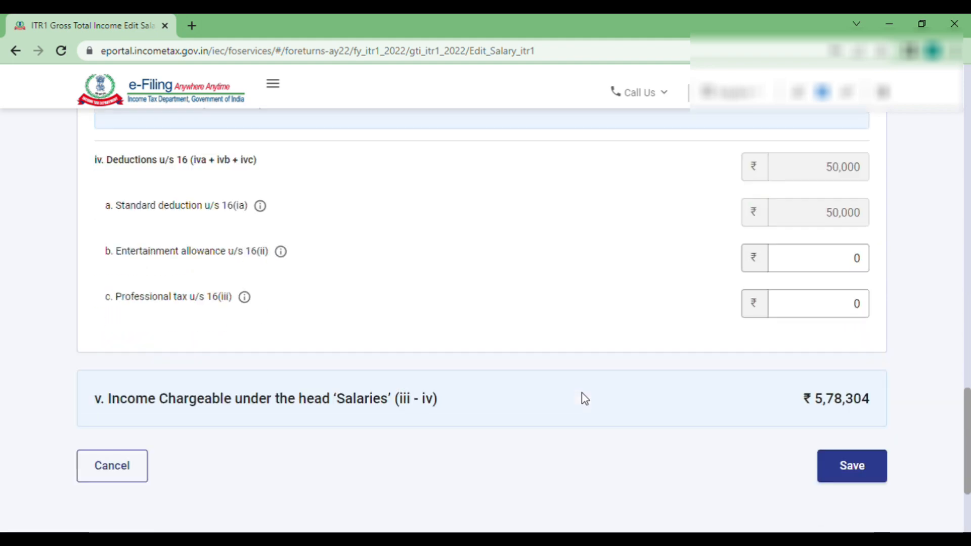
- Delete the gratuity, commuted pension, leave encashment and Sec 10(13A) house rent allowance entries
click(866, 354)
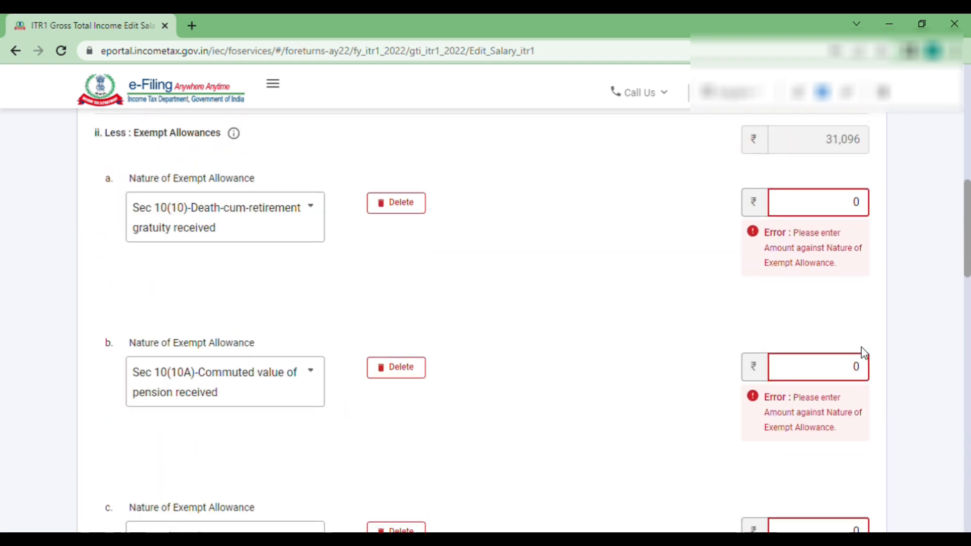
click(398, 203)
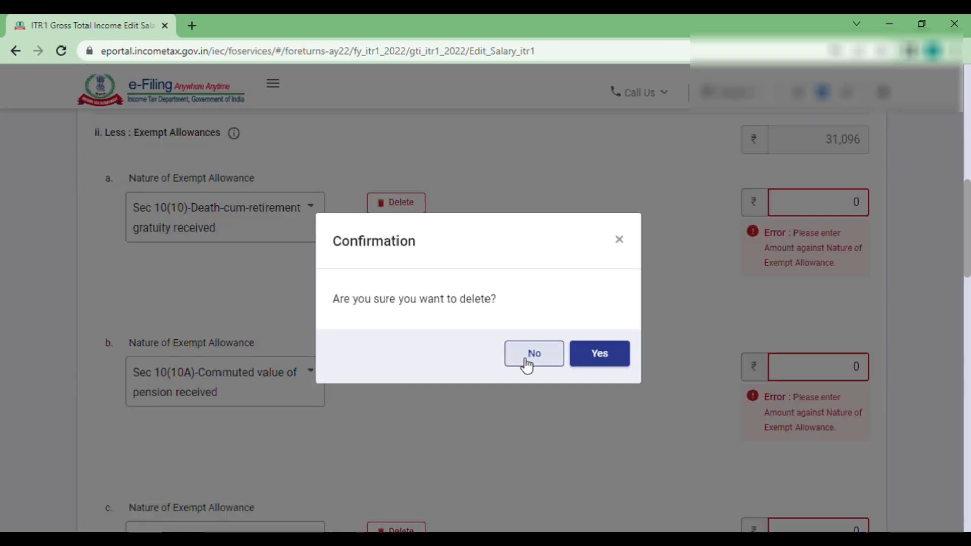
click(587, 362)
click(398, 212)
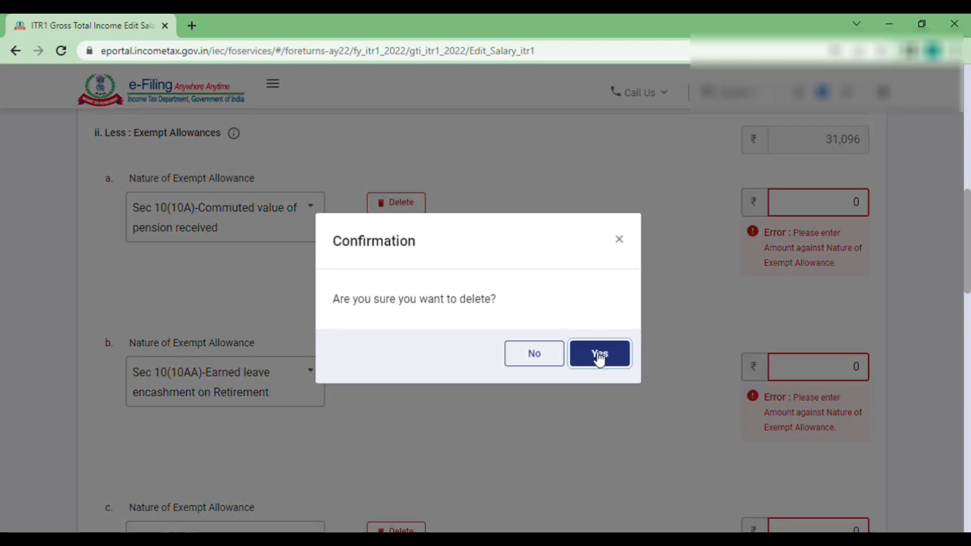
click(600, 352)
click(417, 205)
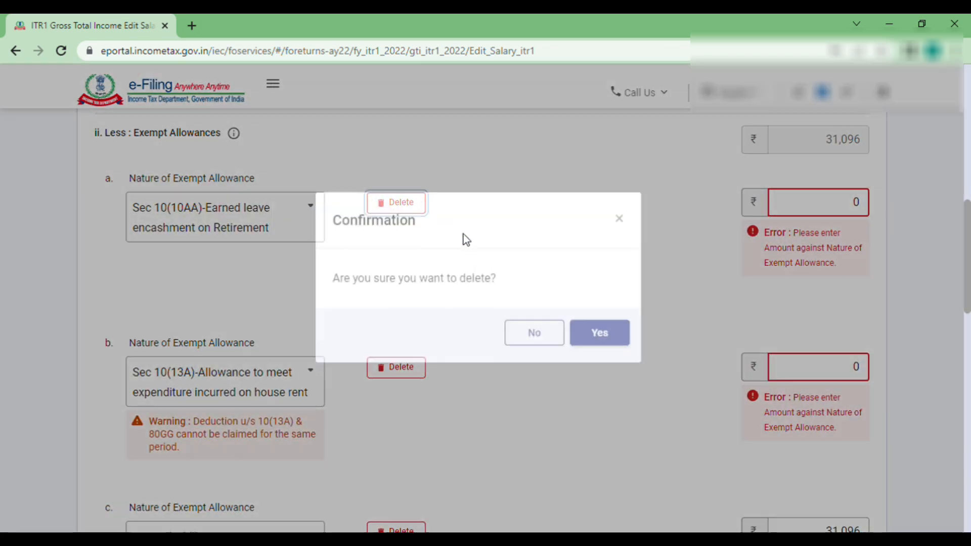
click(597, 370)
click(381, 203)
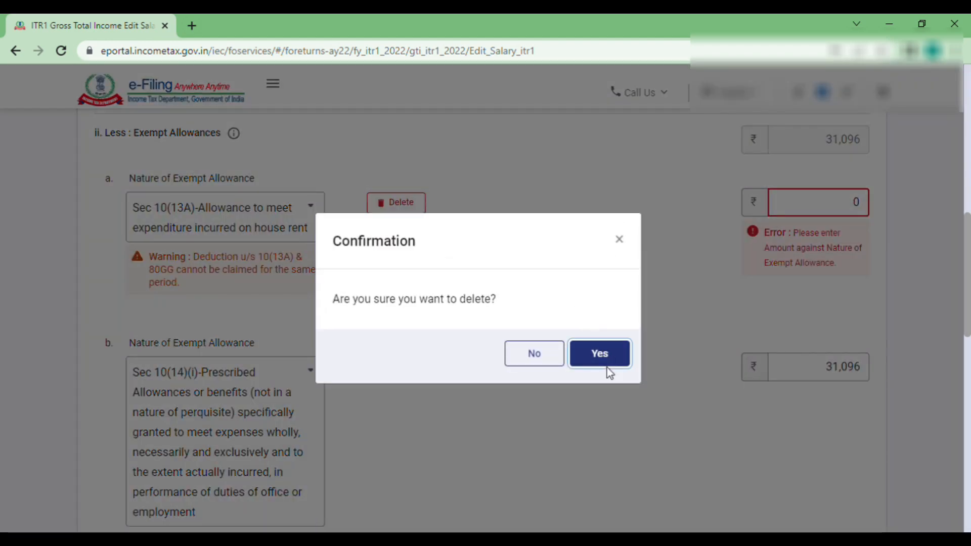
click(606, 368)
- Keep the Sec 10(14)(i) 31,096 allowance and save the salary details
click(413, 208)
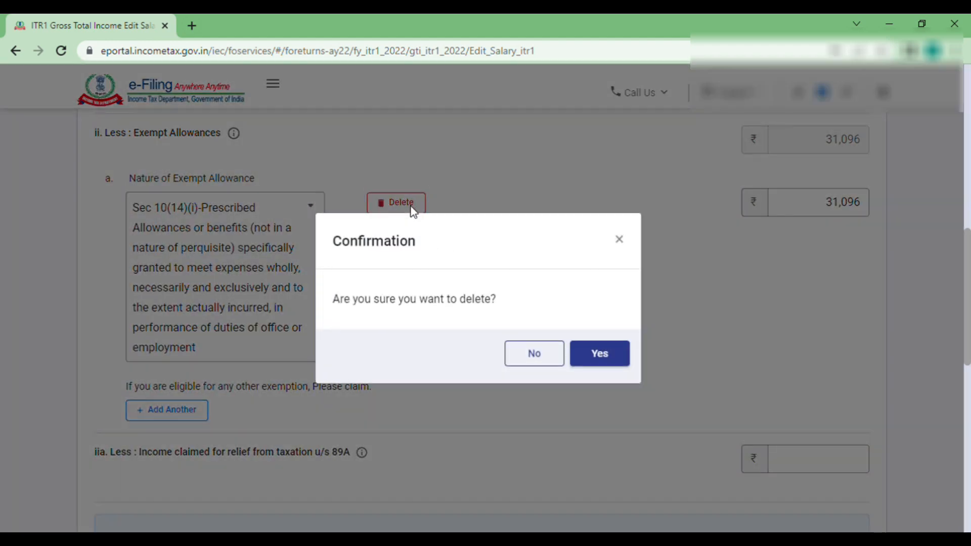
click(554, 356)
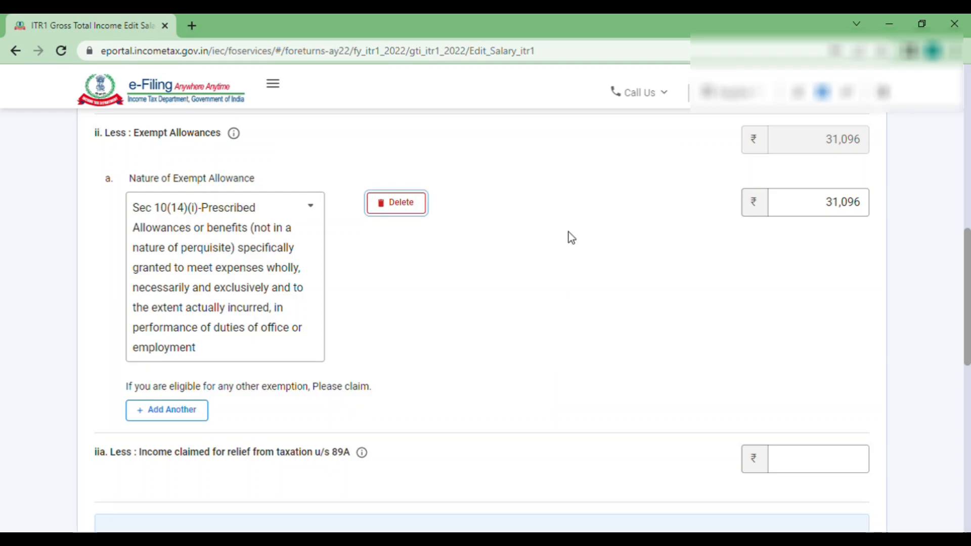
scroll(542, 349, up, 2)
scroll(542, 349, down, 10)
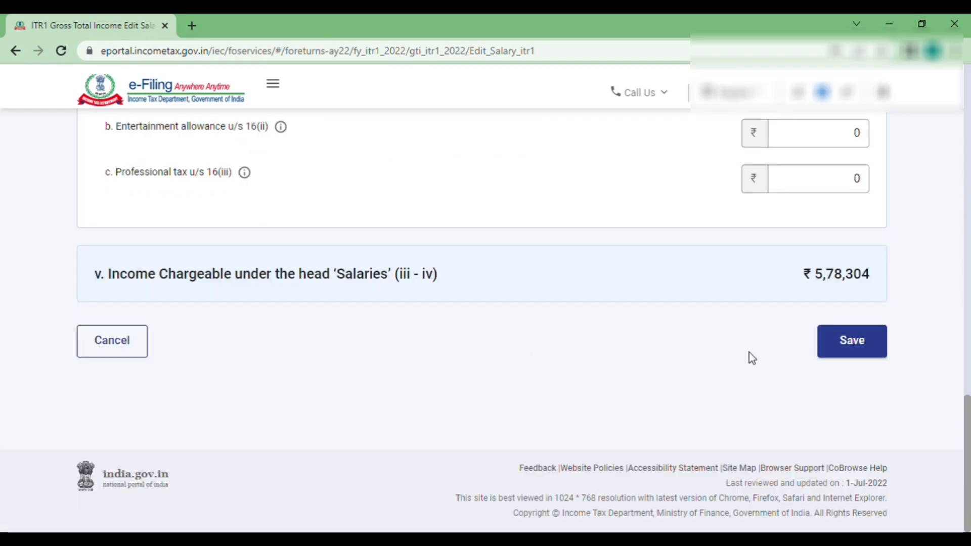
click(836, 345)
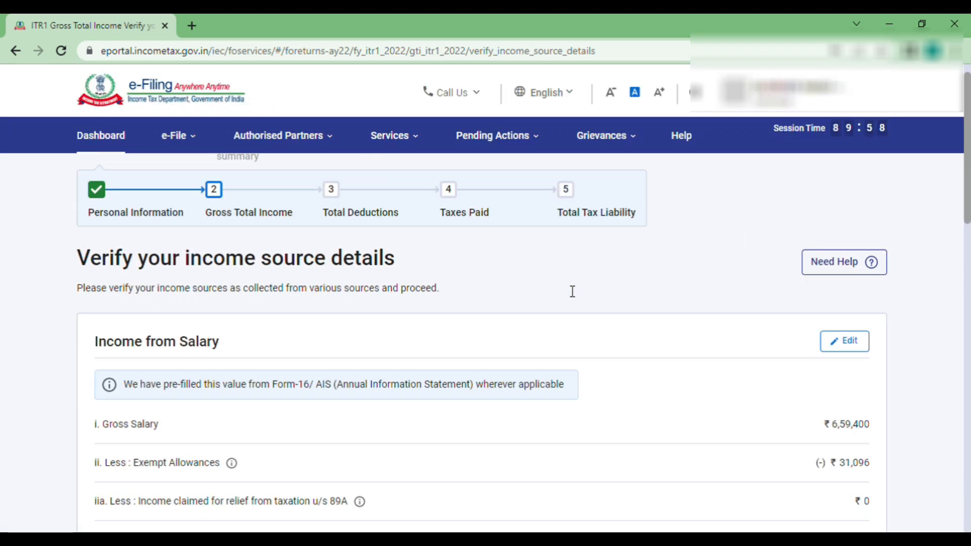
scroll(572, 292, down, 10)
scroll(568, 291, down, 4)
- Confirm income sources and, under Total Deductions, answer No to the donations question
click(879, 390)
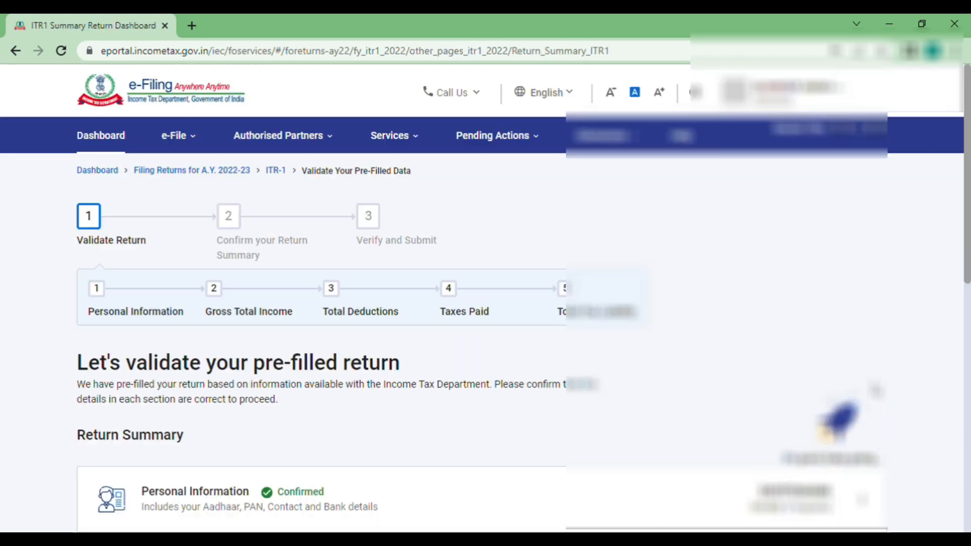
scroll(459, 440, down, 6)
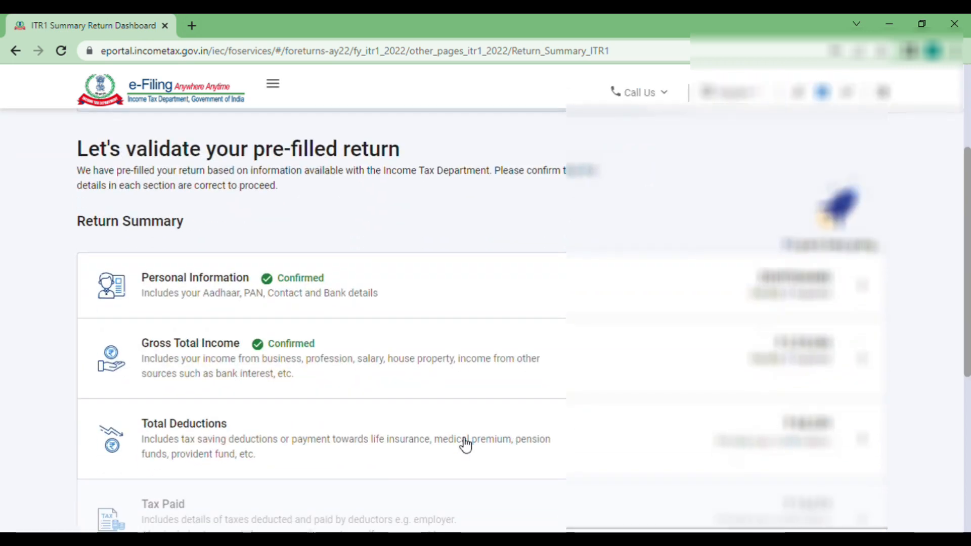
click(313, 329)
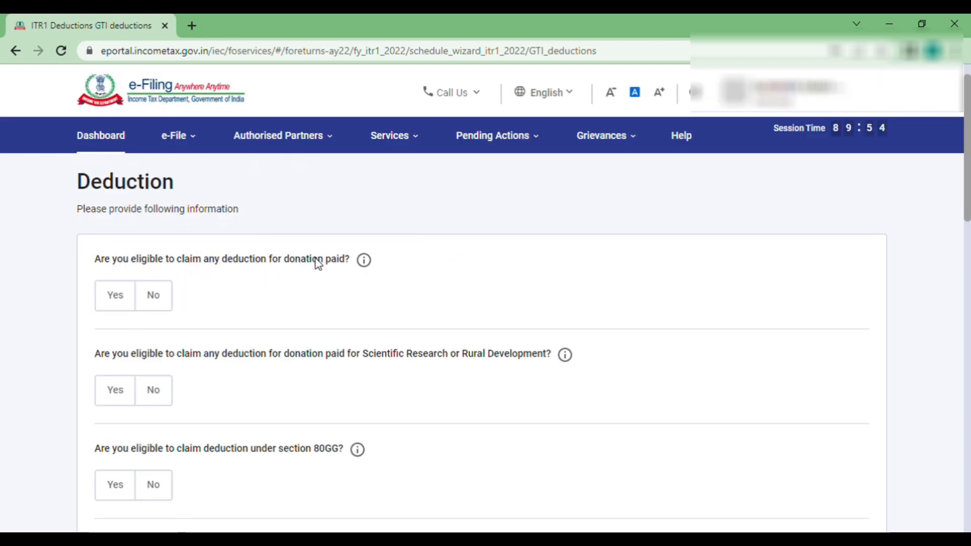
click(118, 300)
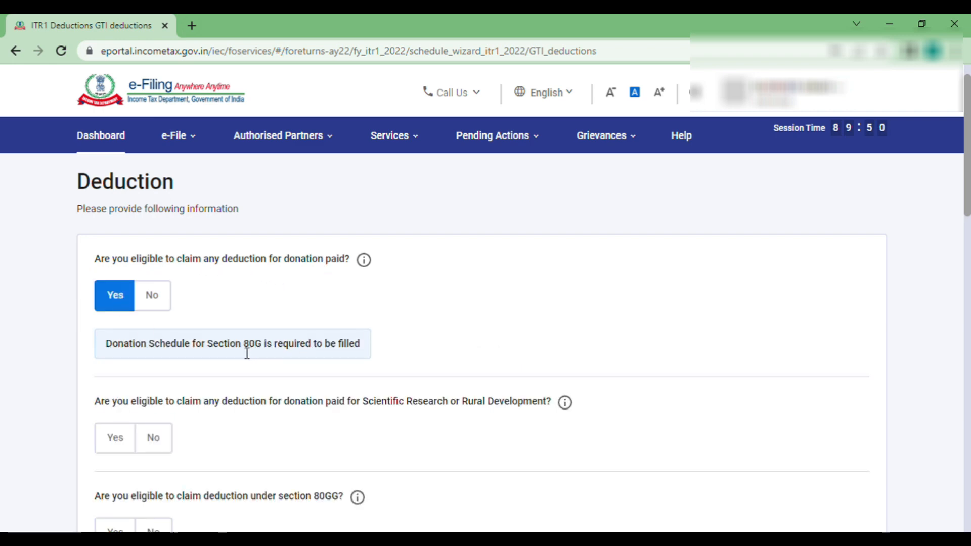
click(161, 298)
- Disagree with the prefilled 60,339 Section 80C amount and select its field for editing
scroll(162, 299, down, 1)
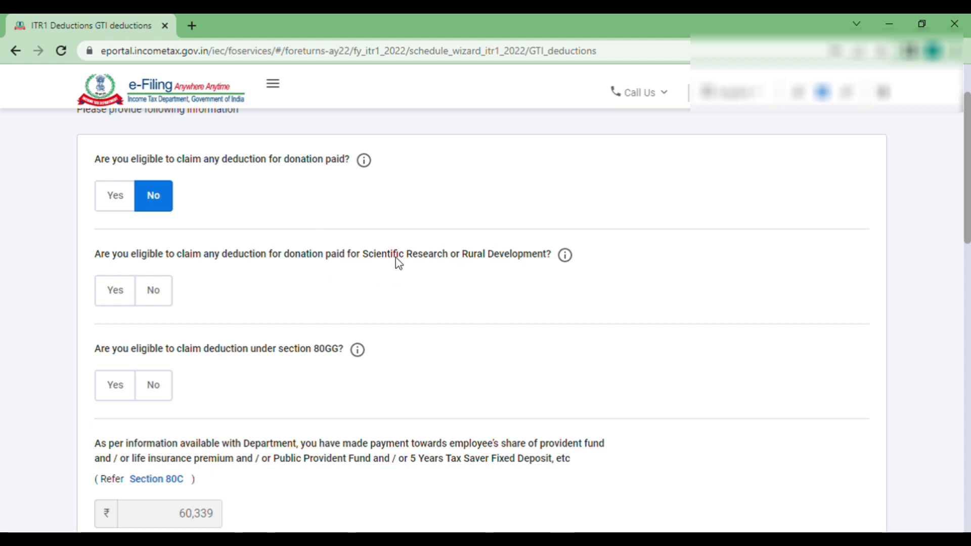
scroll(191, 348, down, 1)
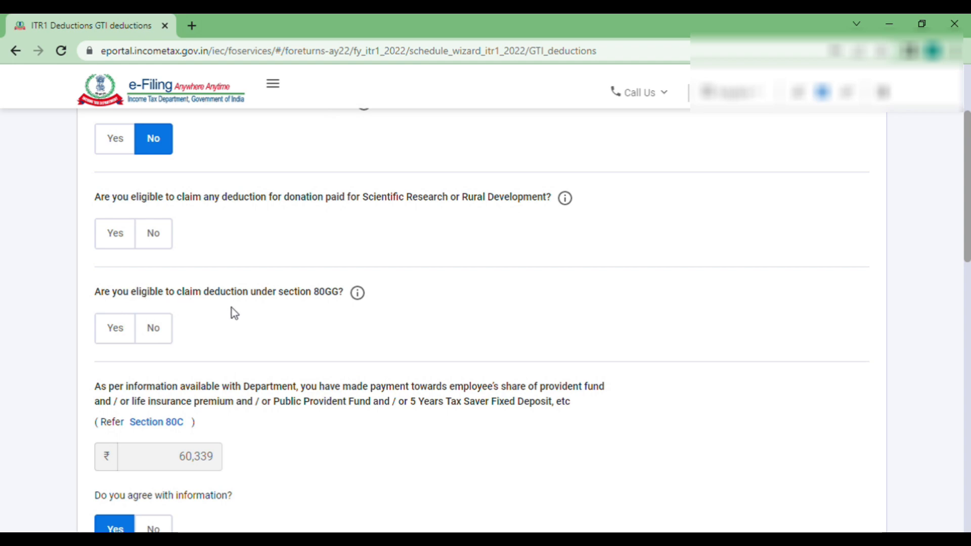
scroll(356, 304, down, 1)
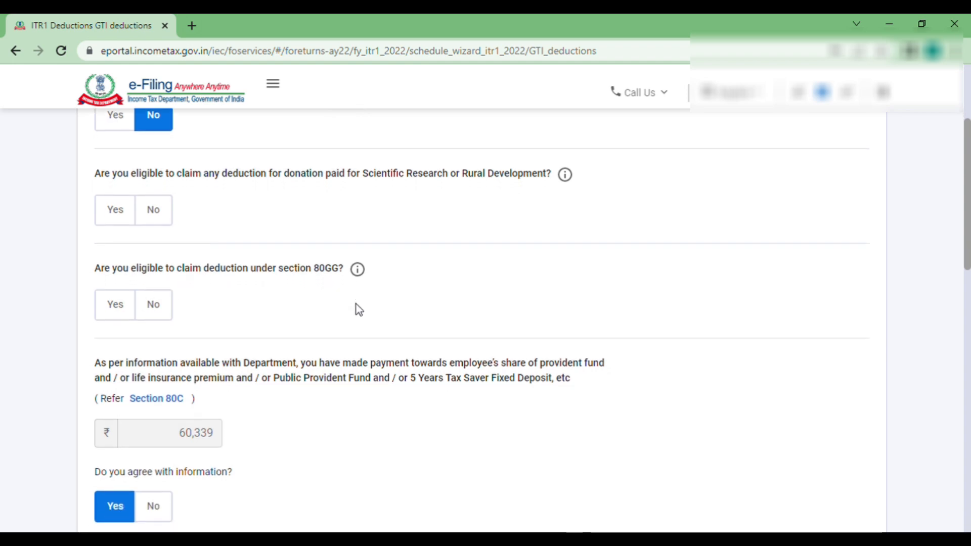
scroll(251, 260, up, 2)
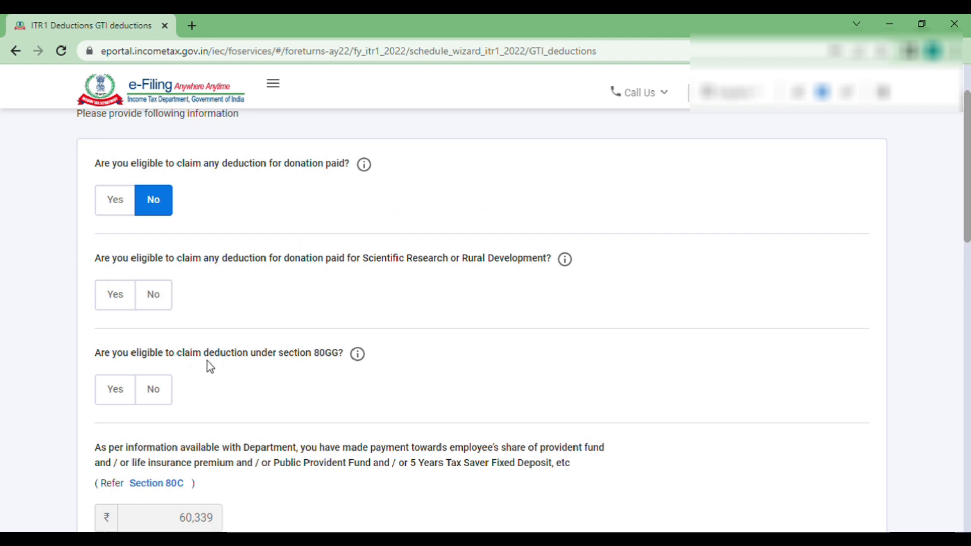
scroll(251, 372, down, 1)
scroll(255, 374, down, 3)
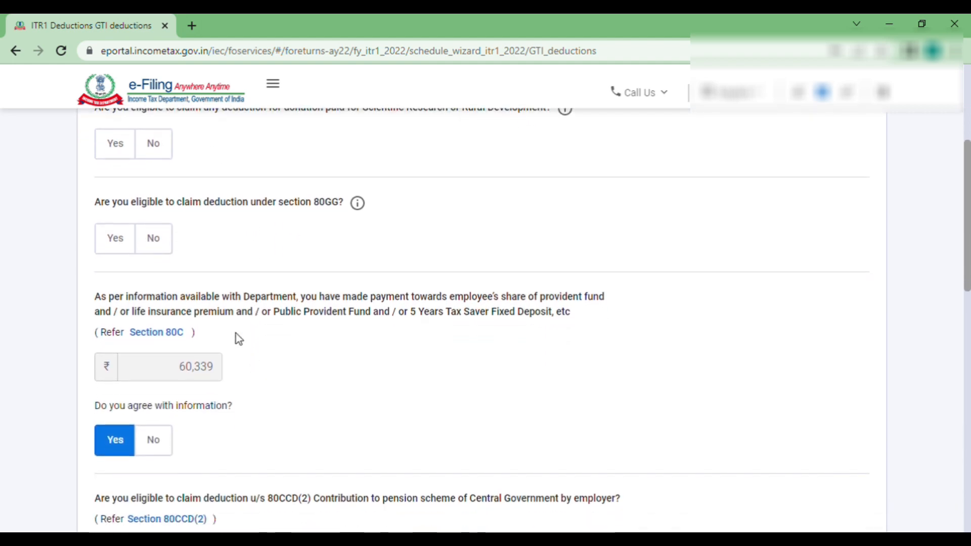
click(150, 446)
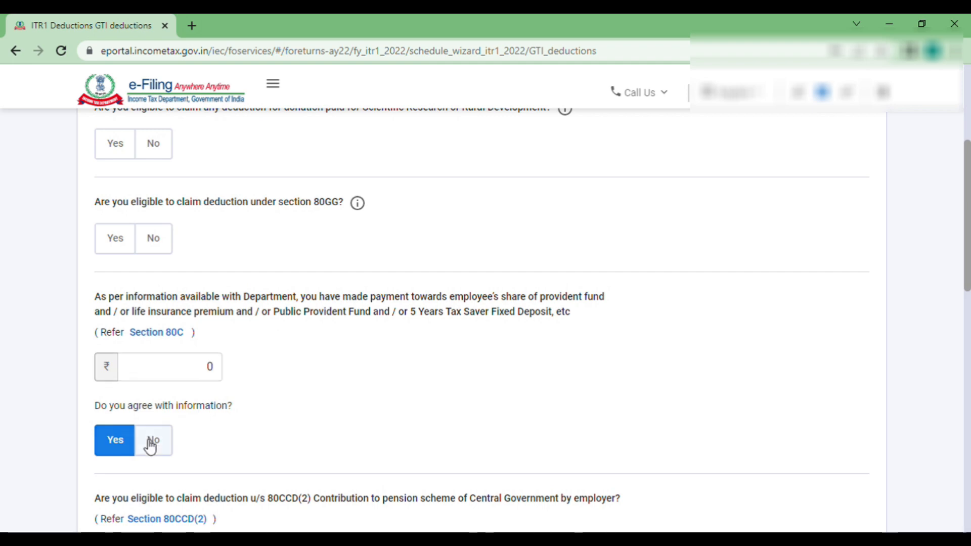
click(124, 448)
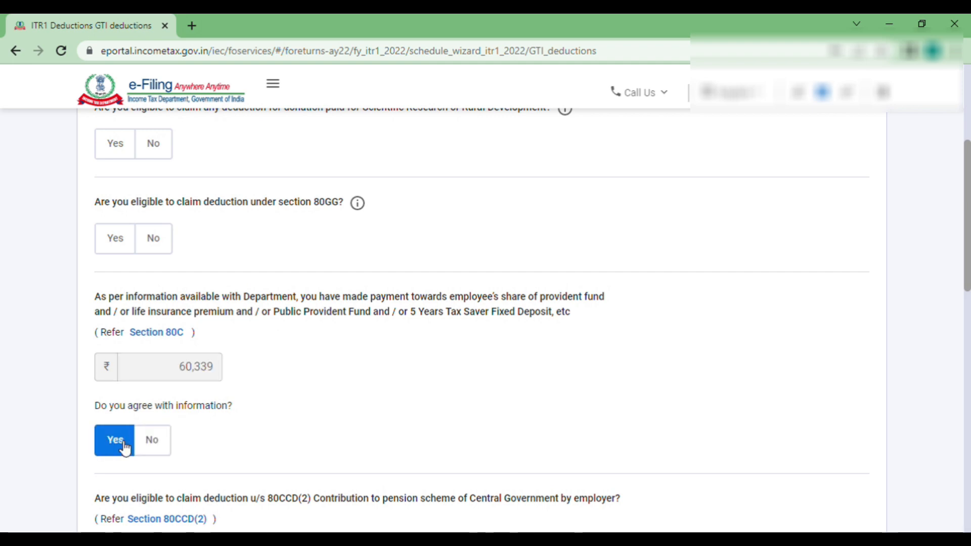
click(150, 447)
click(206, 374)
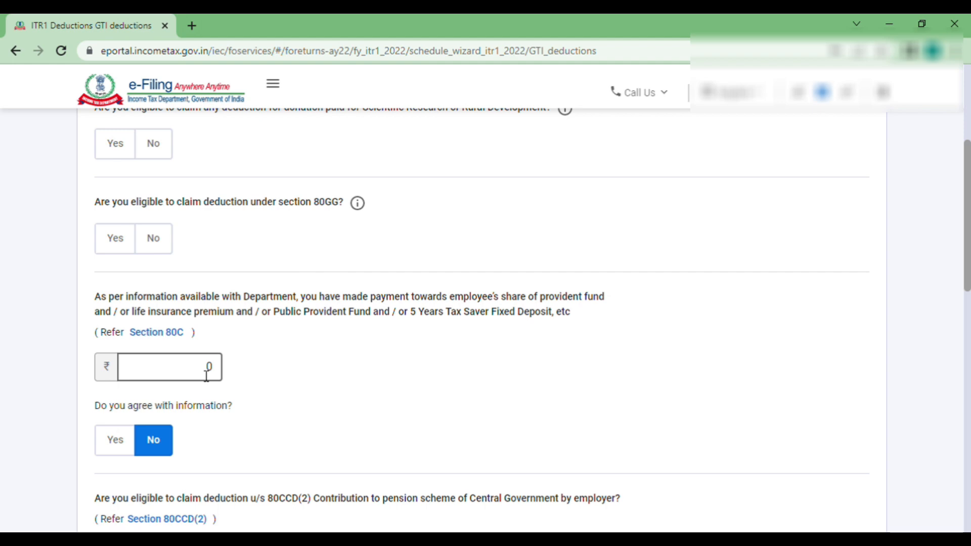
- Change the Section 80C deduction amount to 90,000
click(206, 374)
text(1)
key(BackSpace)
text(90000)
click(355, 380)
scroll(356, 379, down, 2)
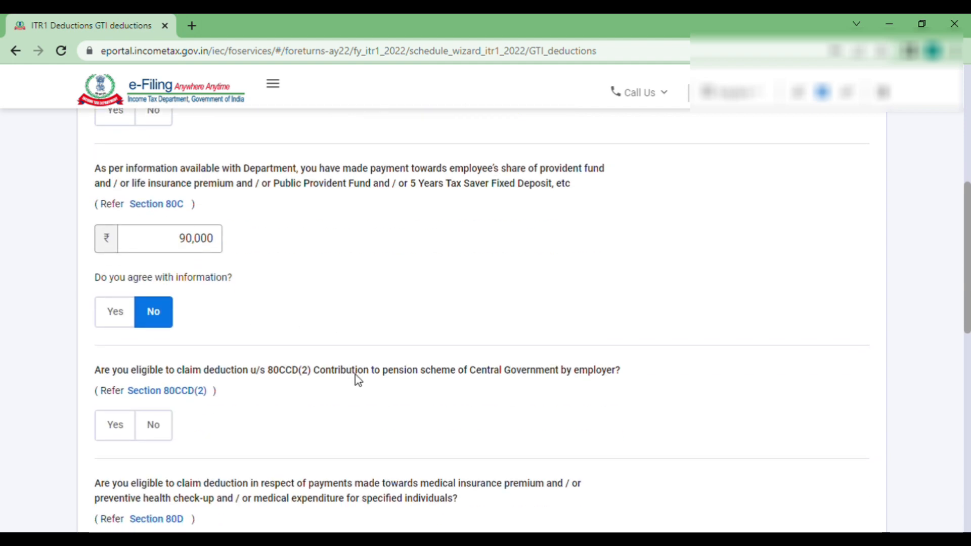
scroll(357, 379, down, 1)
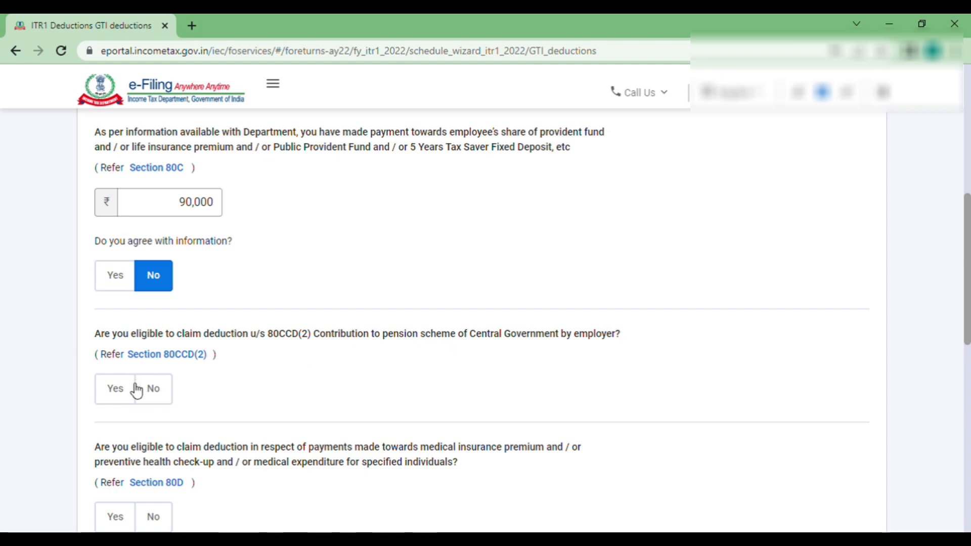
- Claim ₹36,000 employer pension contribution under Section 80CCD(2)
click(121, 394)
click(157, 462)
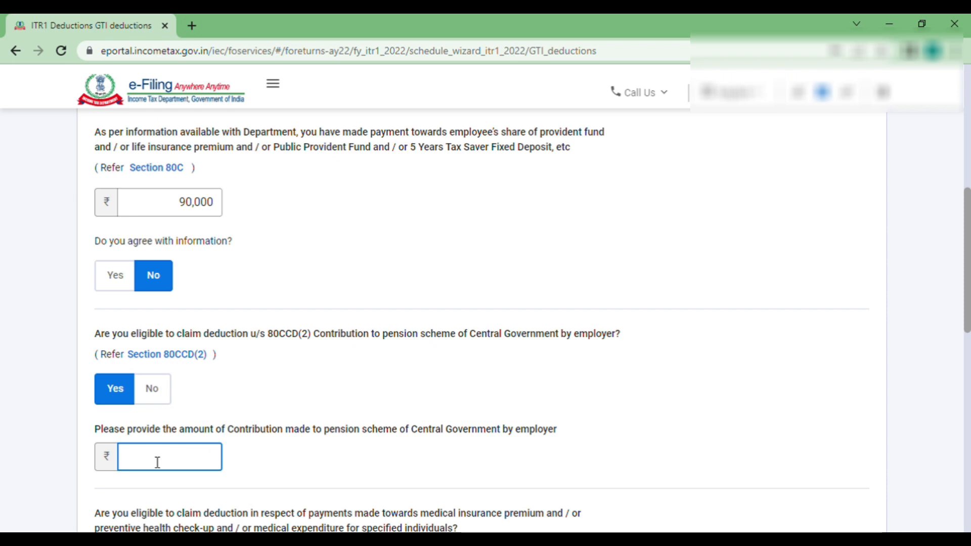
text(36)
text(000)
click(301, 475)
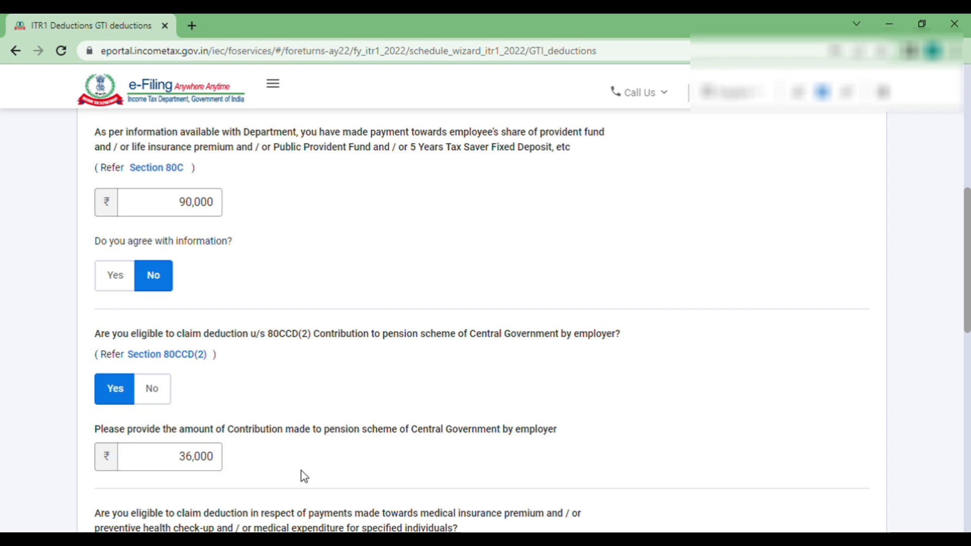
- Answer No to the Section 80D health insurance question
scroll(302, 475, down, 4)
scroll(303, 475, down, 1)
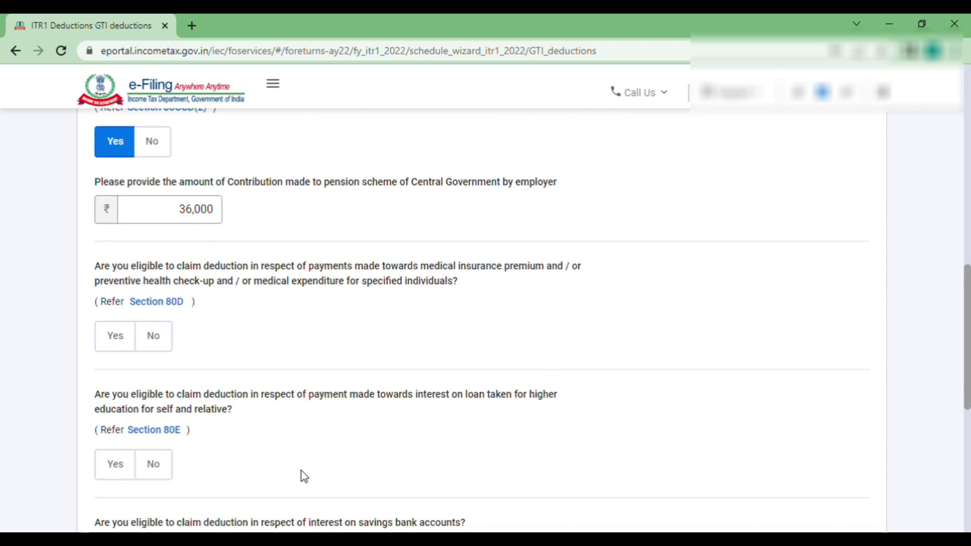
scroll(303, 475, down, 2)
scroll(303, 475, up, 3)
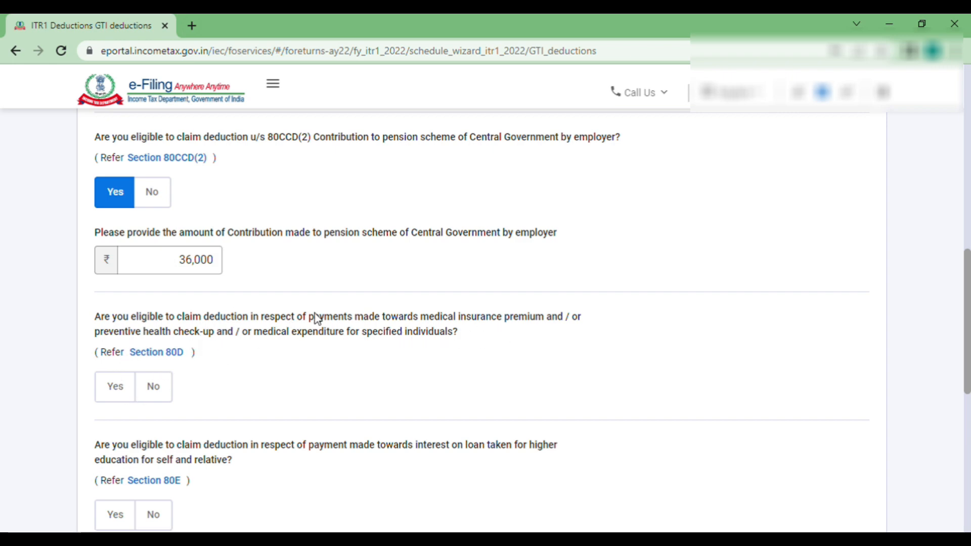
click(124, 391)
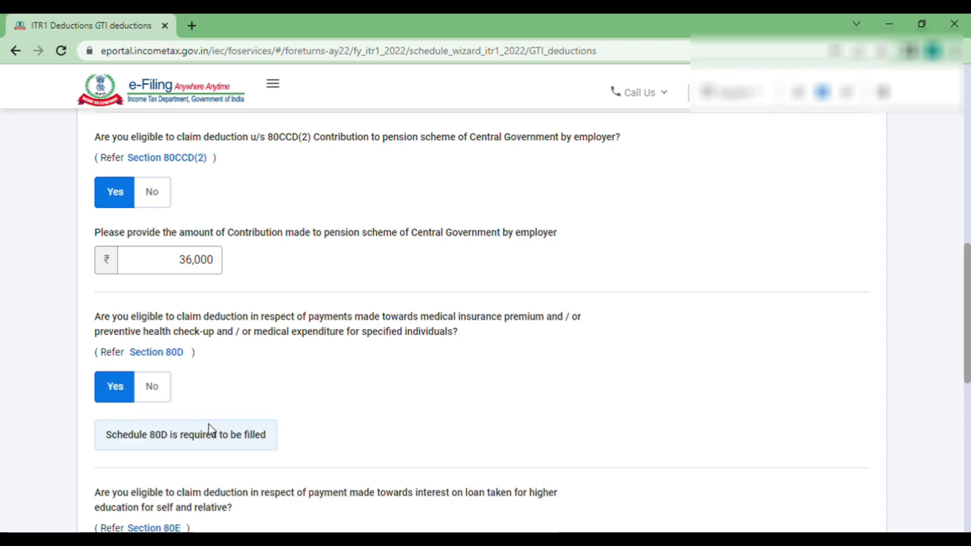
click(159, 392)
- Answer No to the Section 80E education loan question and reach the page bottom
scroll(298, 397, down, 3)
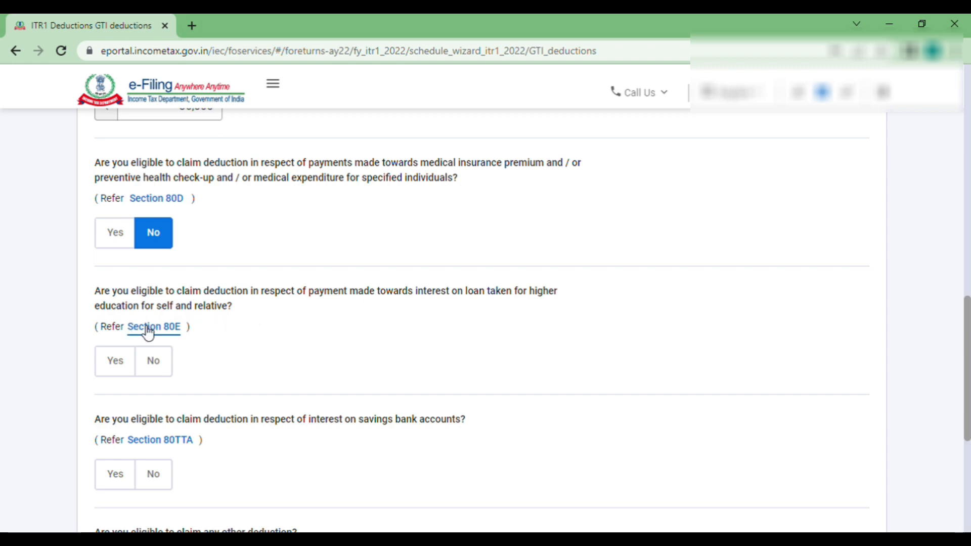
click(126, 374)
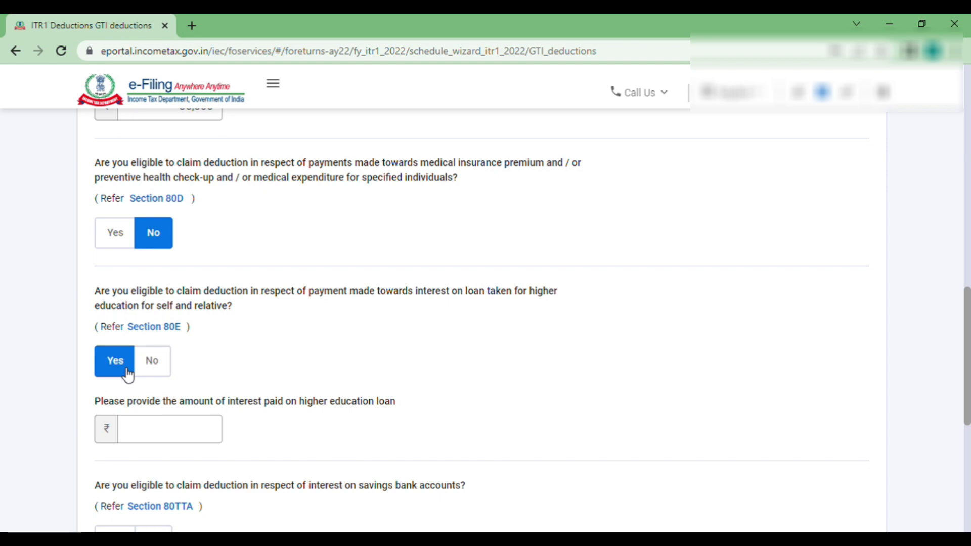
click(152, 361)
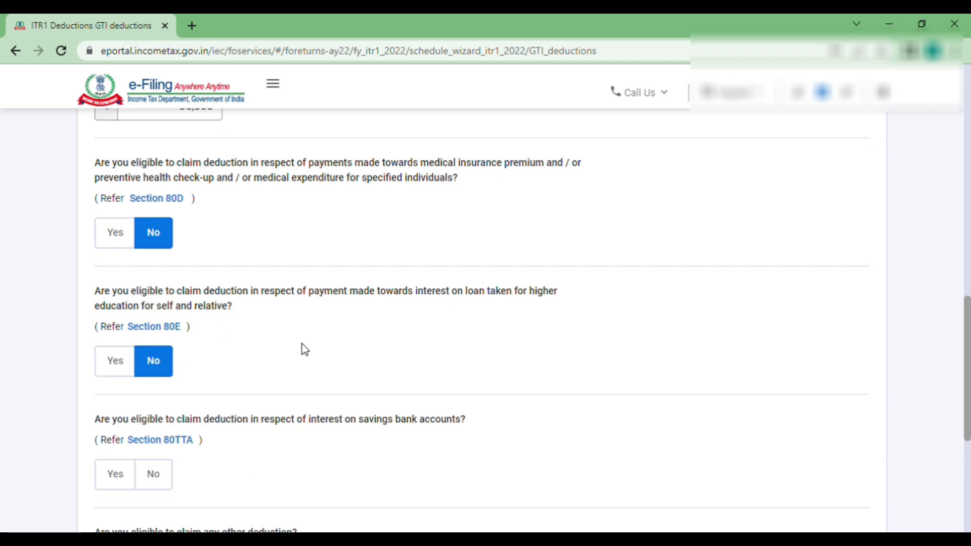
scroll(318, 363, down, 2)
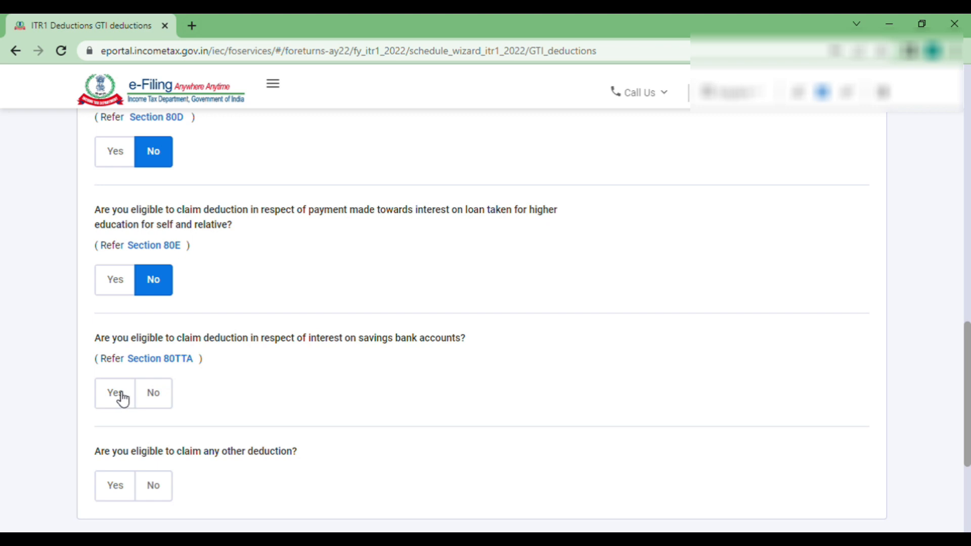
scroll(159, 405, down, 1)
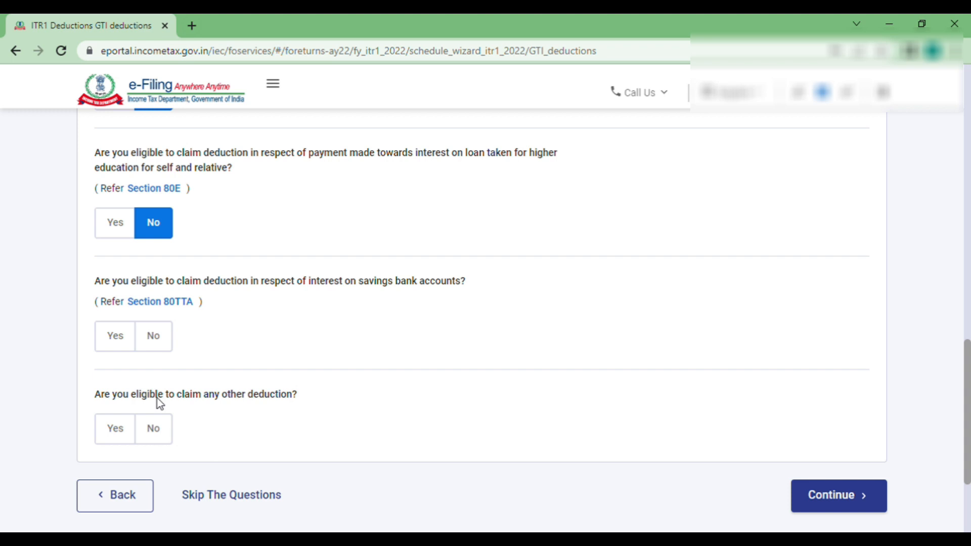
scroll(931, 299, down, 3)
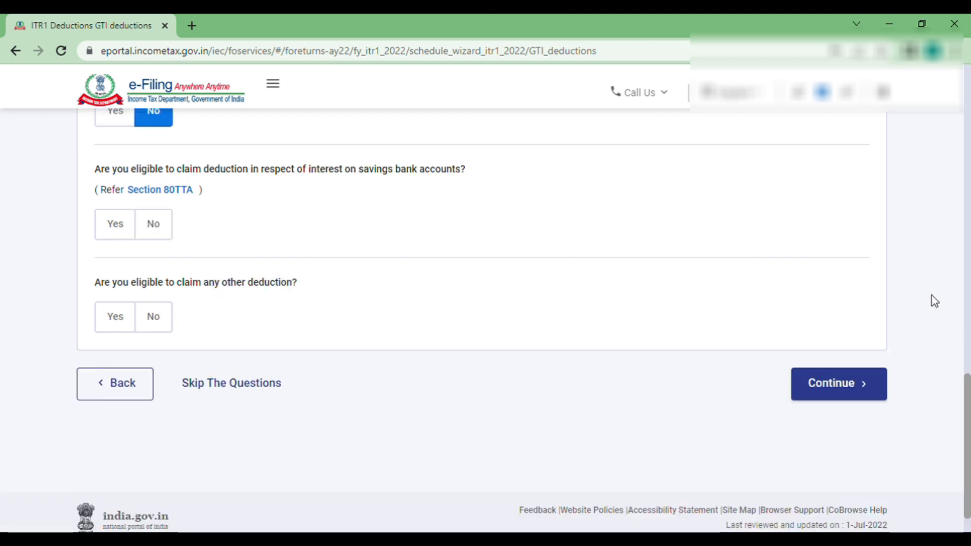
- Submit the deduction answers and review the 80C and 80CCD(2) deduction cards
click(861, 388)
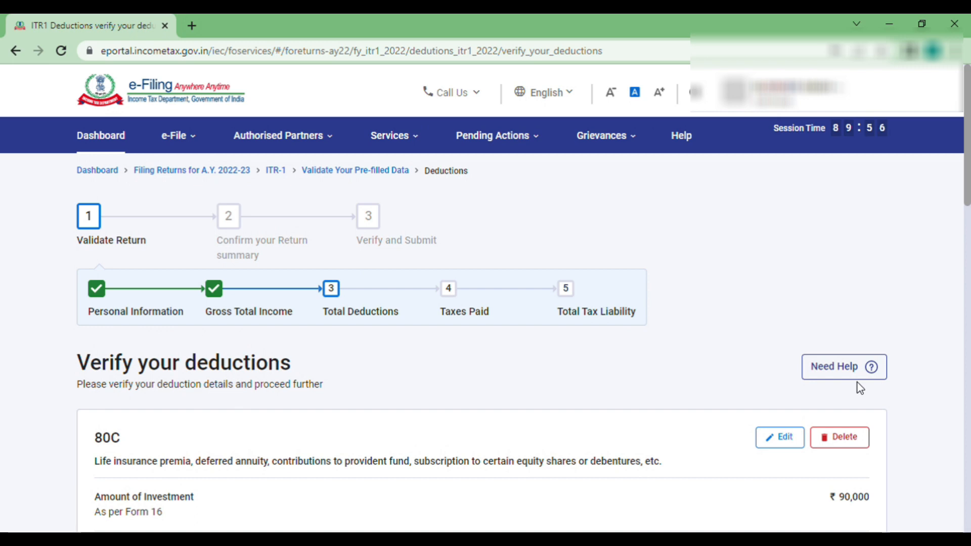
scroll(583, 491, down, 3)
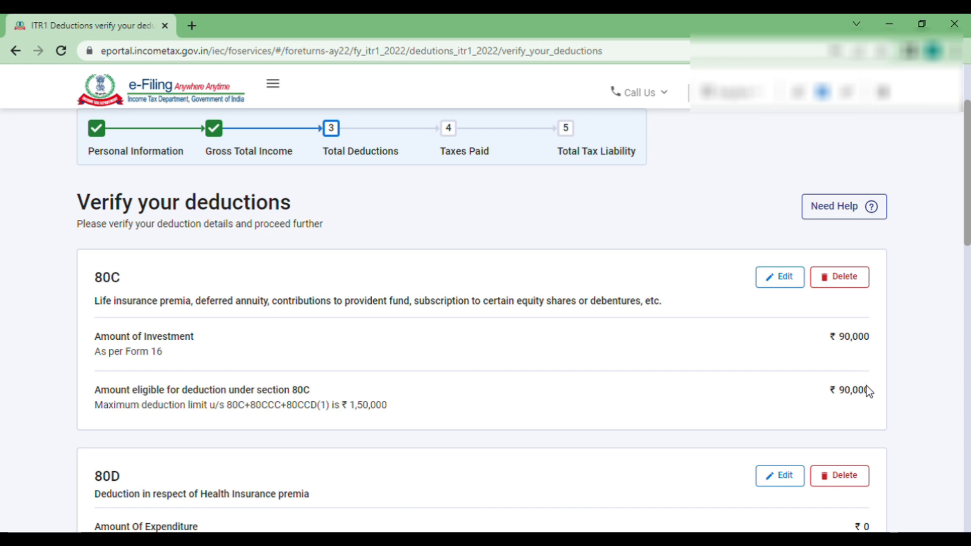
scroll(744, 368, down, 2)
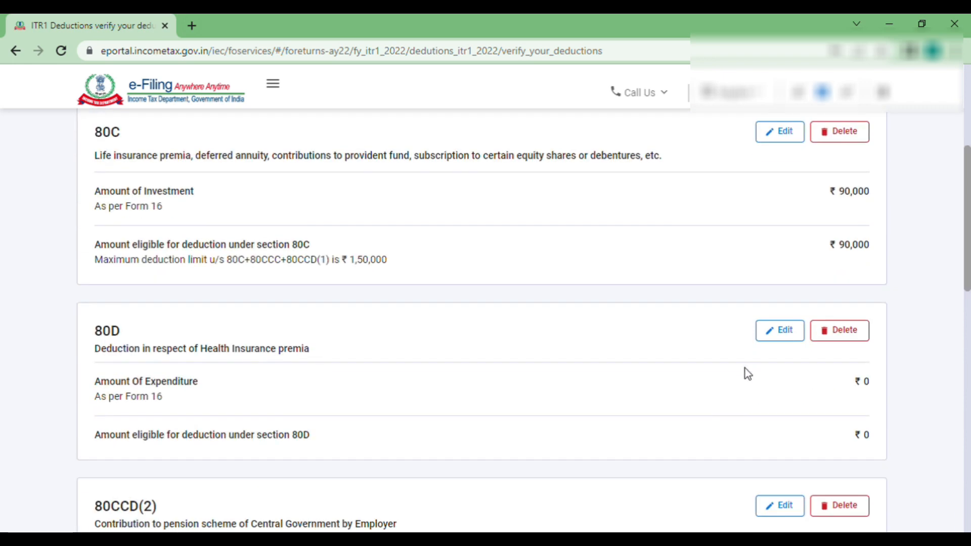
scroll(745, 368, up, 1)
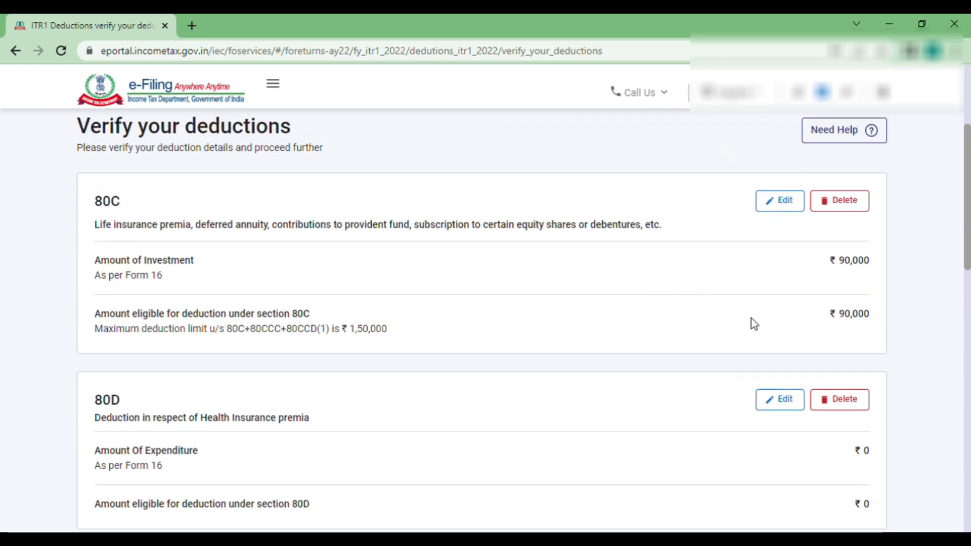
scroll(752, 321, down, 1)
scroll(578, 379, down, 2)
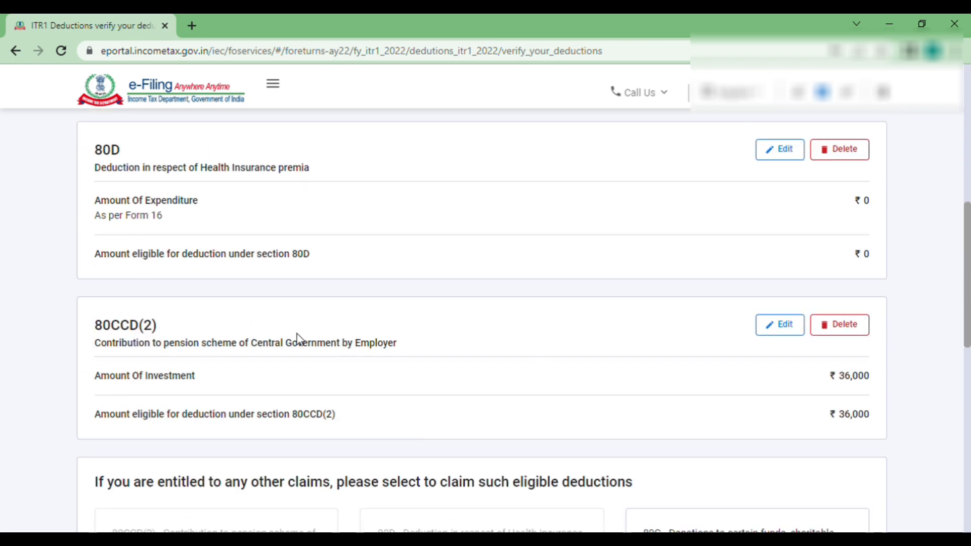
scroll(593, 432, down, 1)
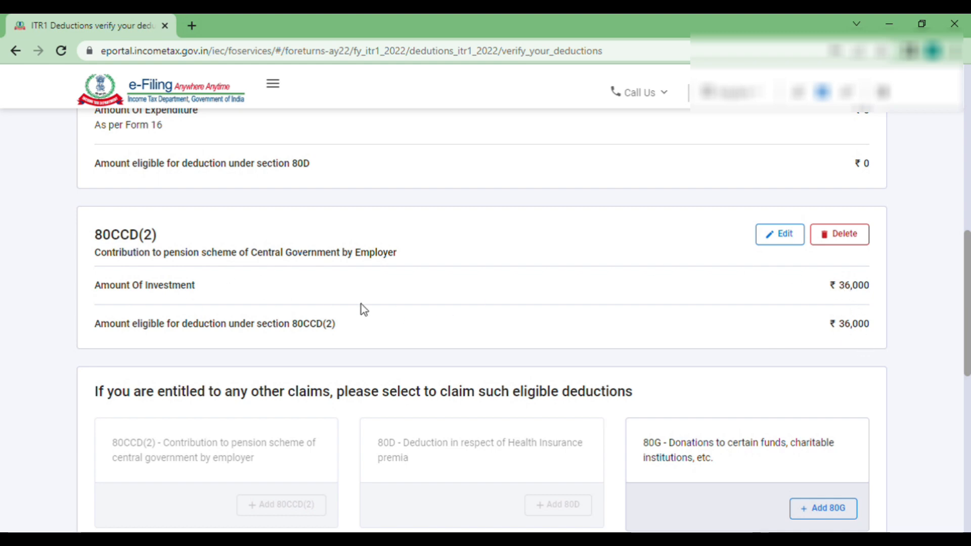
scroll(633, 319, up, 5)
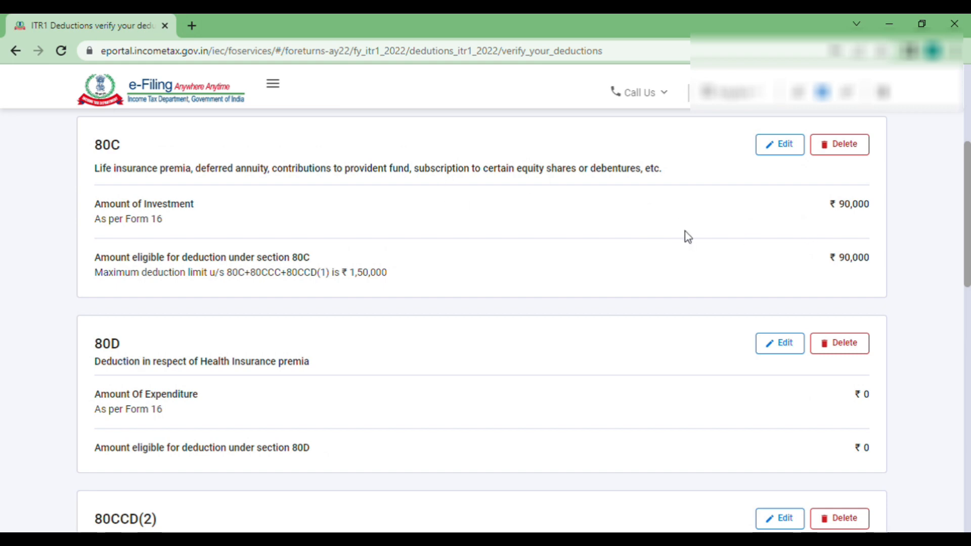
- Confirm Total Deductions of ₹1,26,000, including ₹90,000 under Section 80C
drag(838, 208, 919, 207)
scroll(742, 230, down, 4)
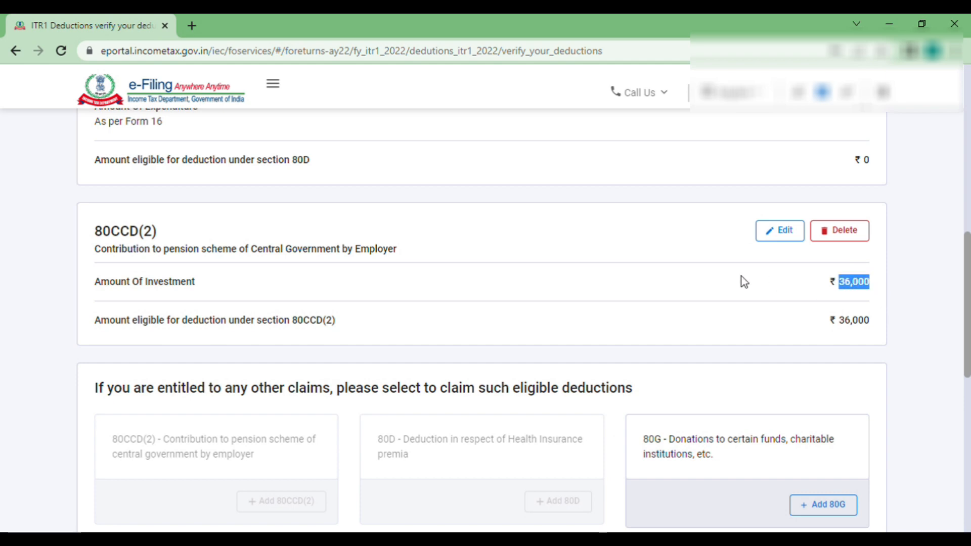
scroll(742, 276, down, 5)
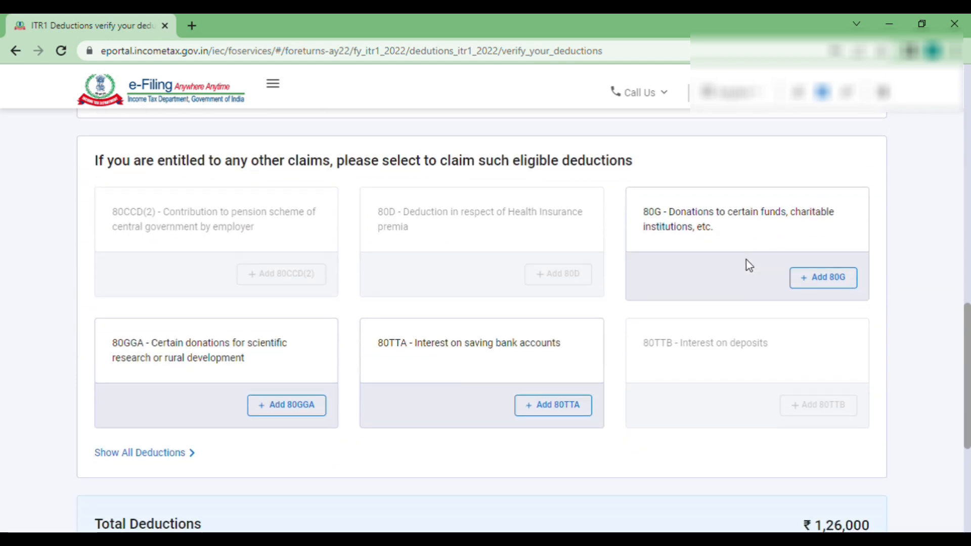
scroll(746, 260, down, 5)
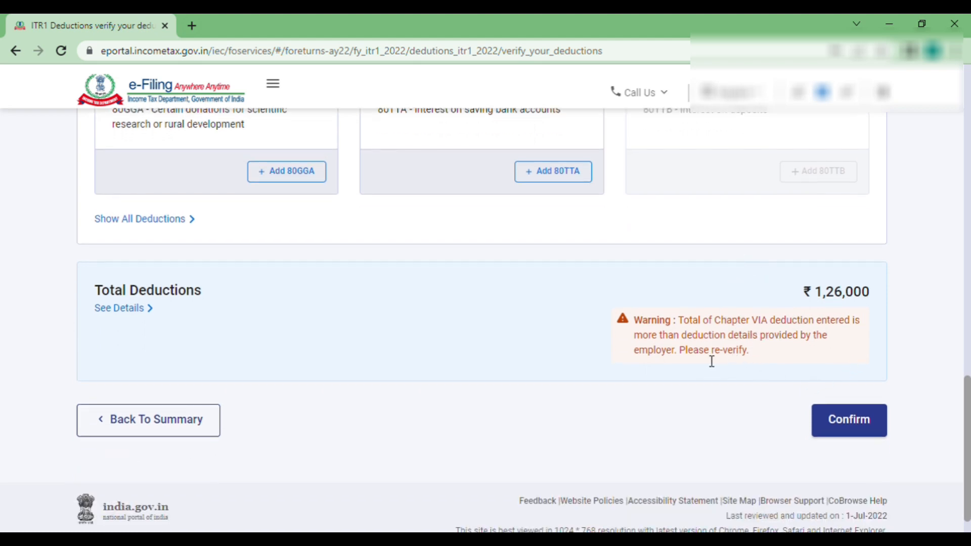
click(848, 428)
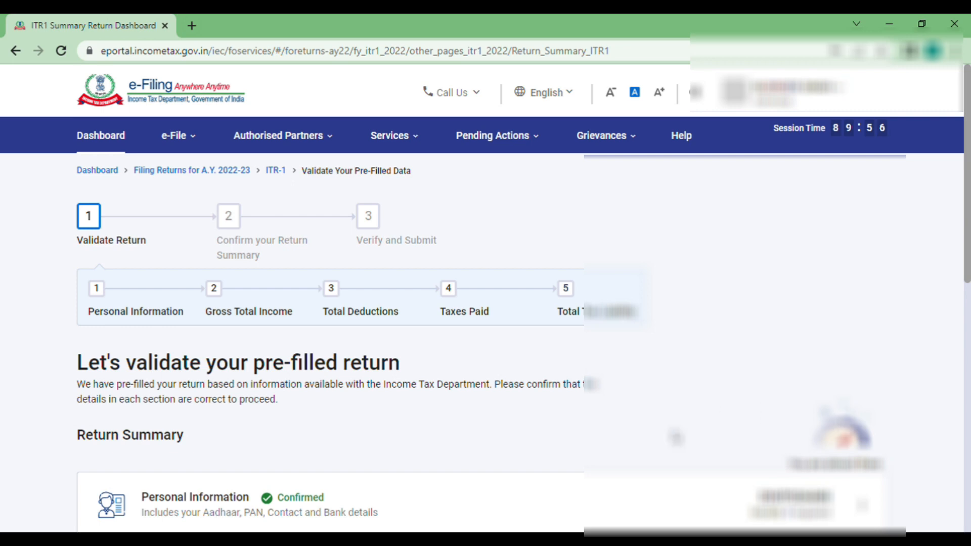
- Open the Tax Paid details and review ₹16,674 total taxes paid from salary TDS
scroll(581, 494, down, 10)
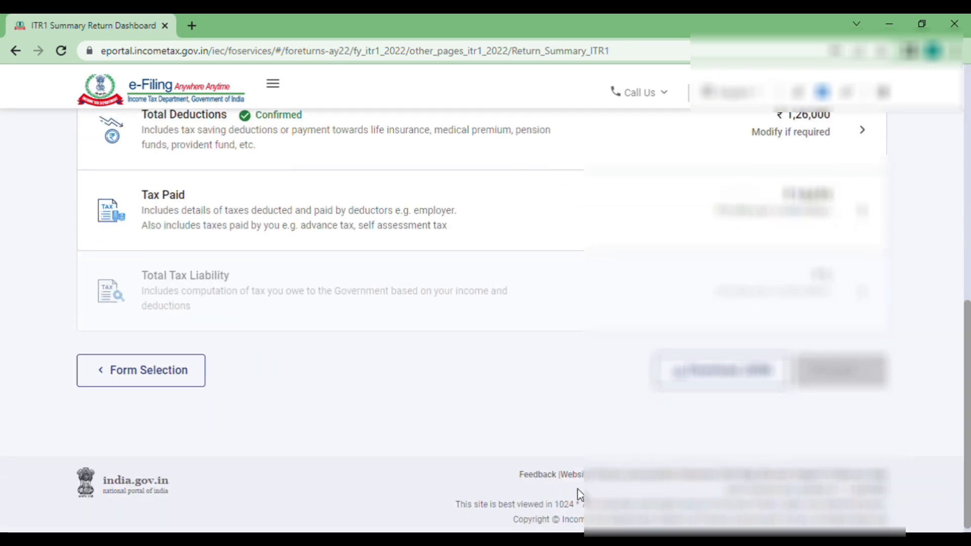
scroll(580, 493, up, 2)
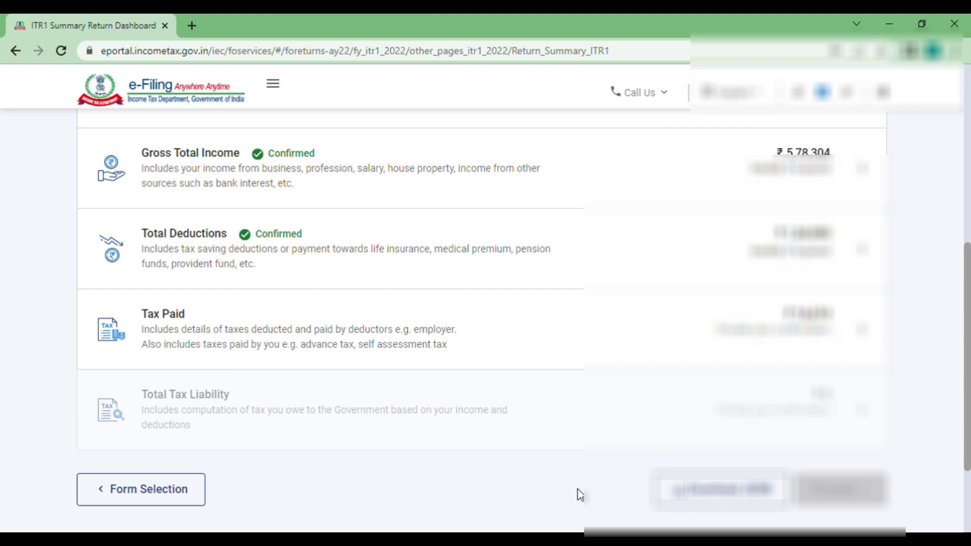
click(248, 320)
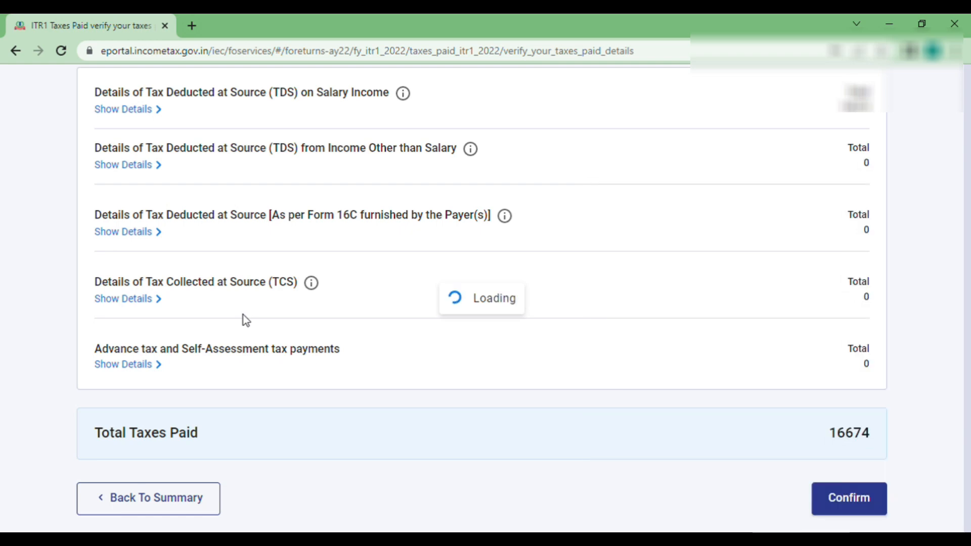
scroll(529, 390, down, 2)
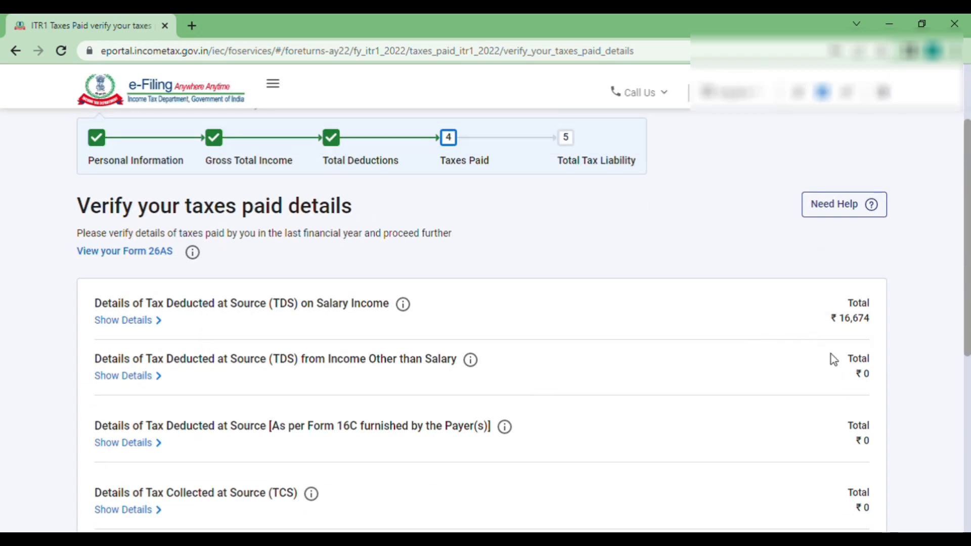
scroll(830, 354, down, 4)
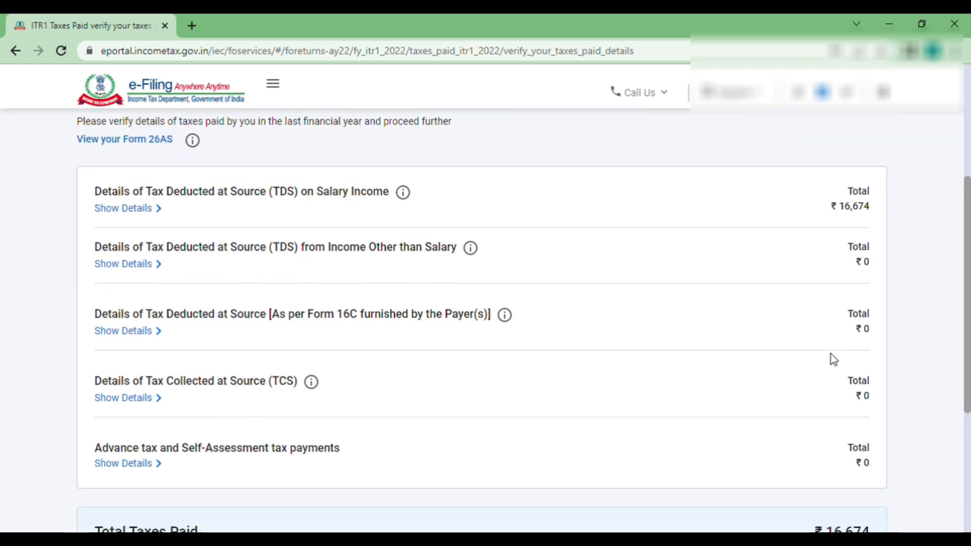
scroll(830, 354, down, 1)
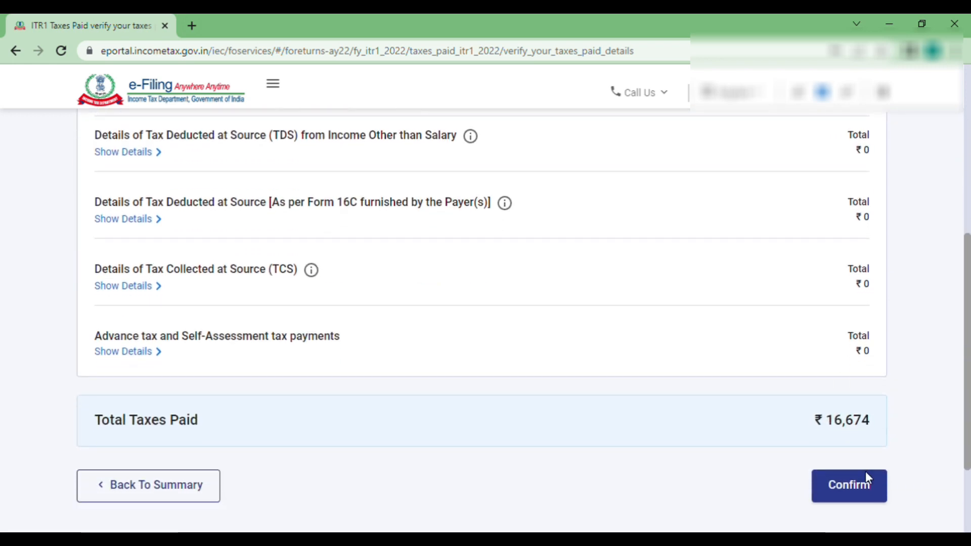
- Confirm taxes paid and review tax liability: income ₹4,52,300, ₹10,115 rebate, ₹0 payable
click(854, 484)
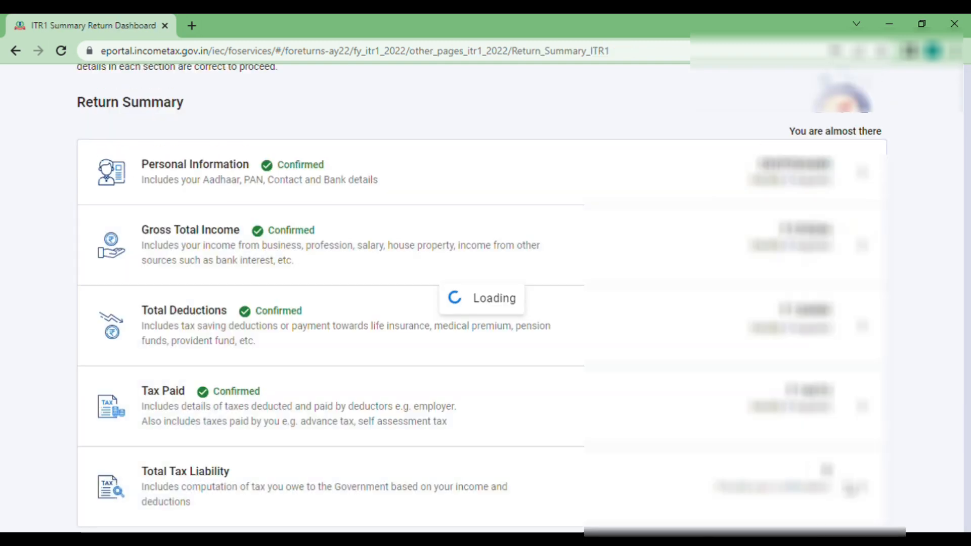
scroll(571, 417, down, 7)
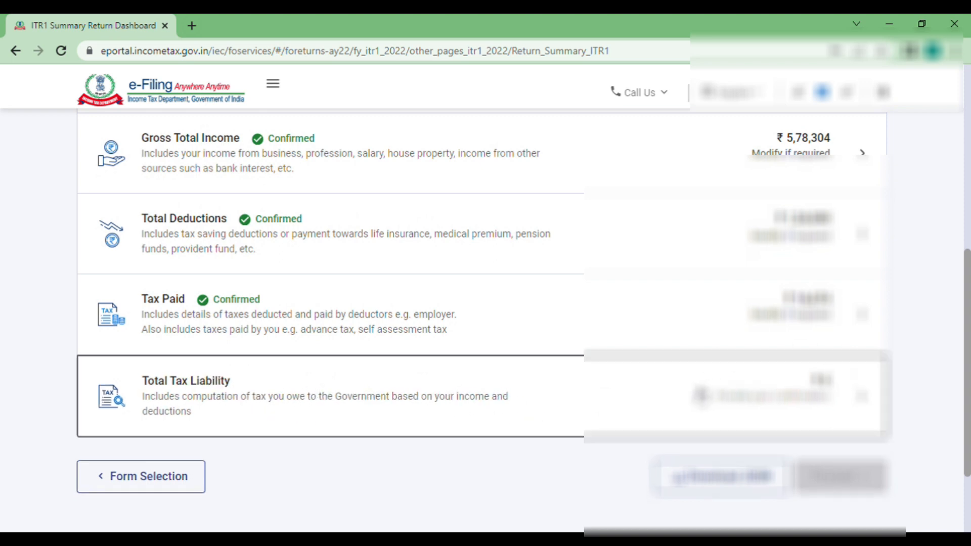
click(699, 395)
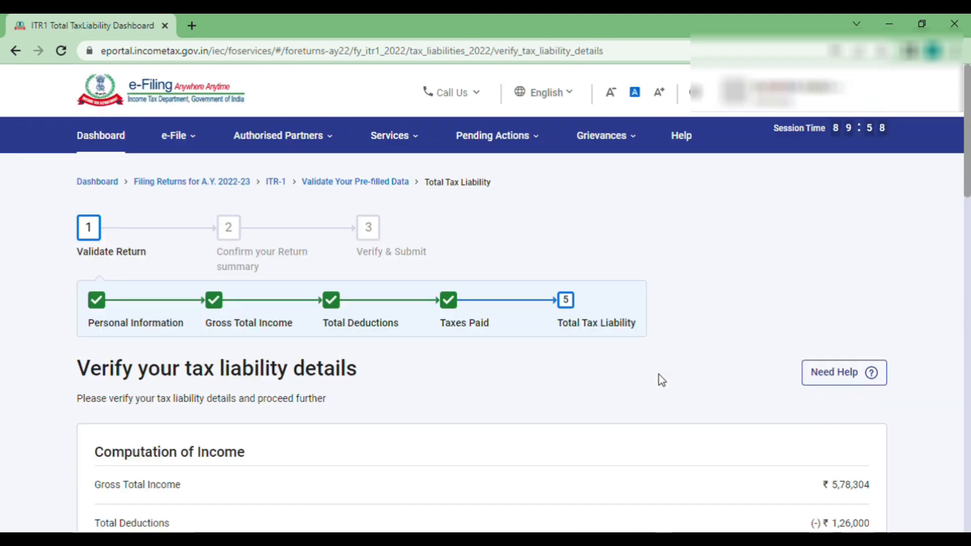
scroll(658, 374, down, 12)
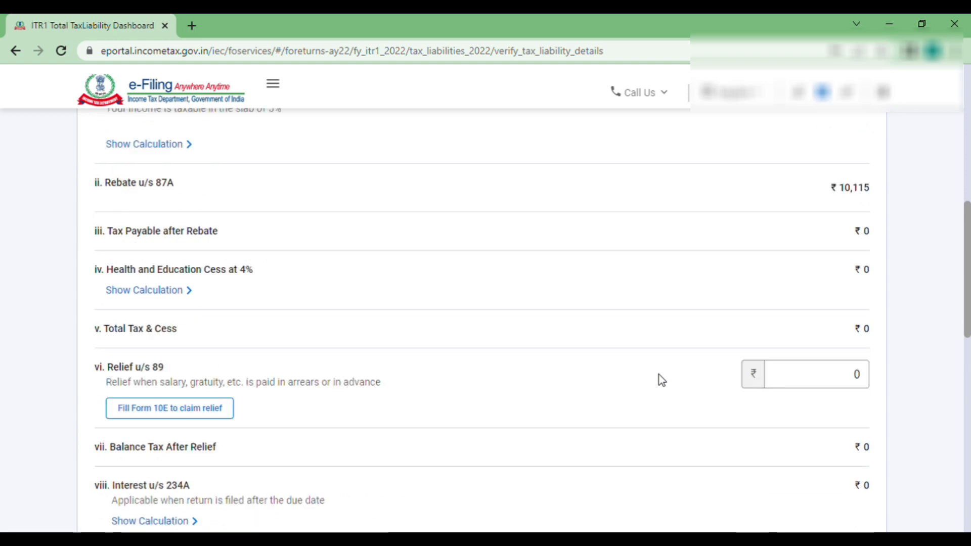
scroll(659, 374, up, 9)
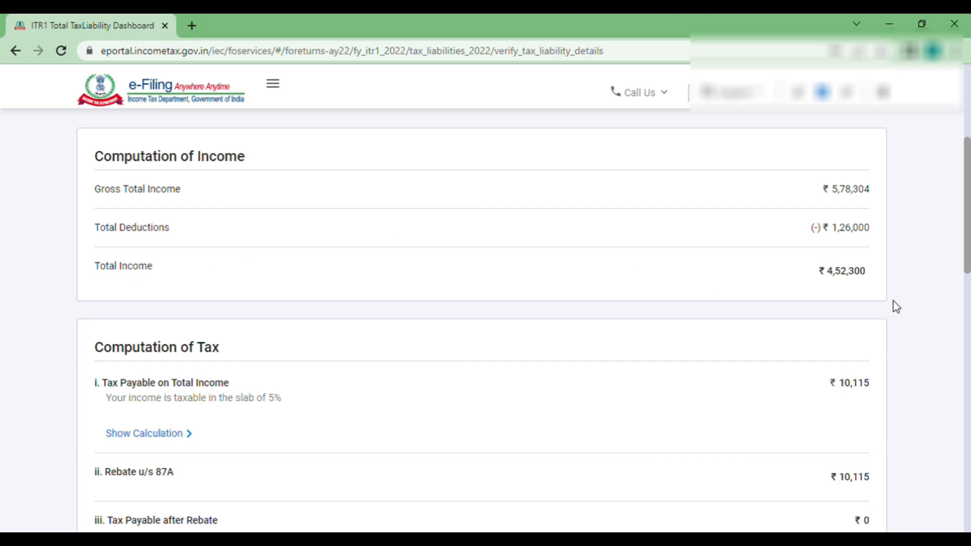
scroll(839, 296, down, 3)
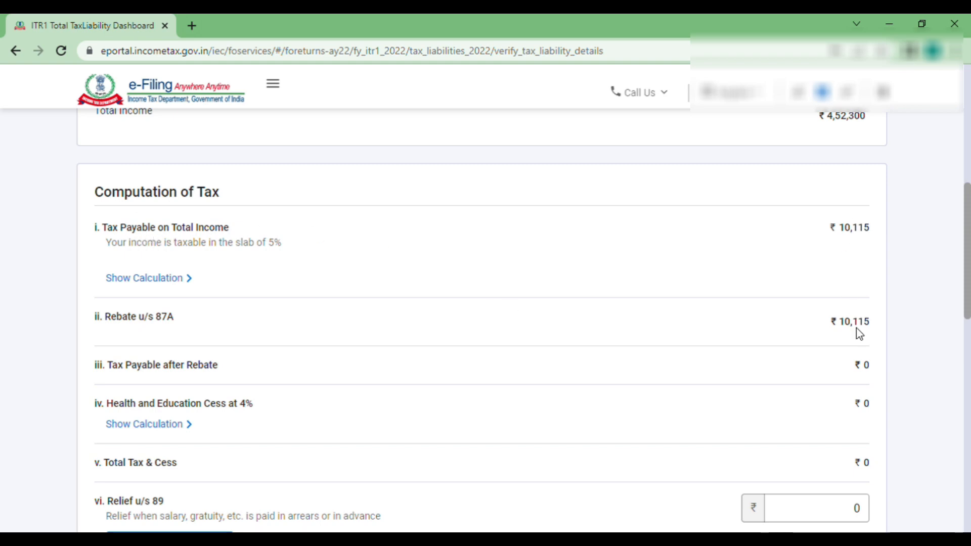
scroll(858, 333, down, 1)
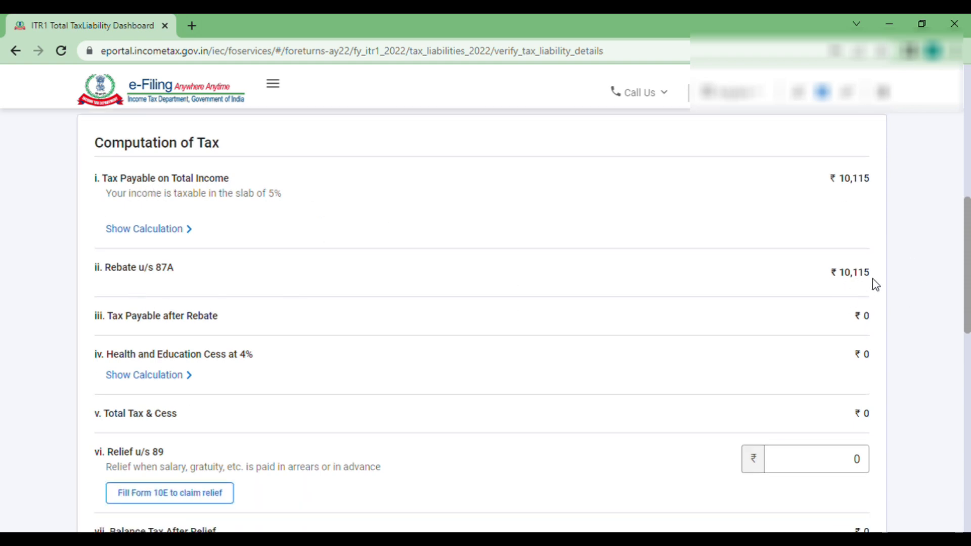
scroll(582, 322, down, 3)
scroll(581, 321, down, 7)
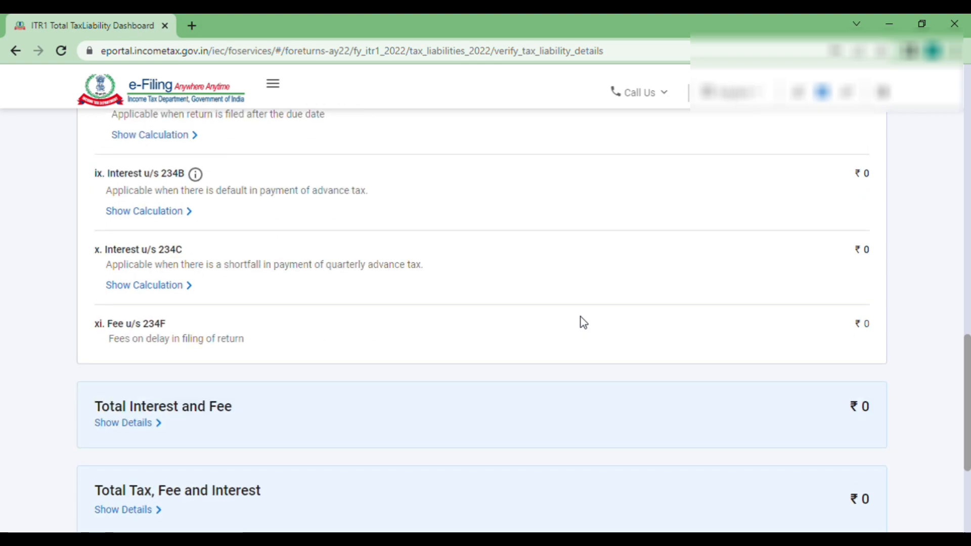
scroll(583, 322, down, 4)
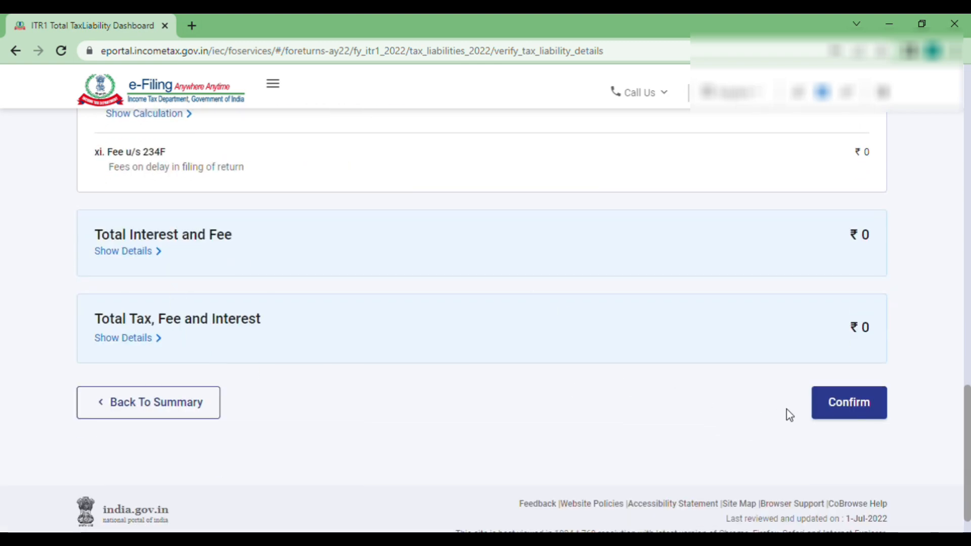
- Confirm the Total Tax Liability, pass the validated Return Summary, and review the ₹16,670 refund due
click(841, 416)
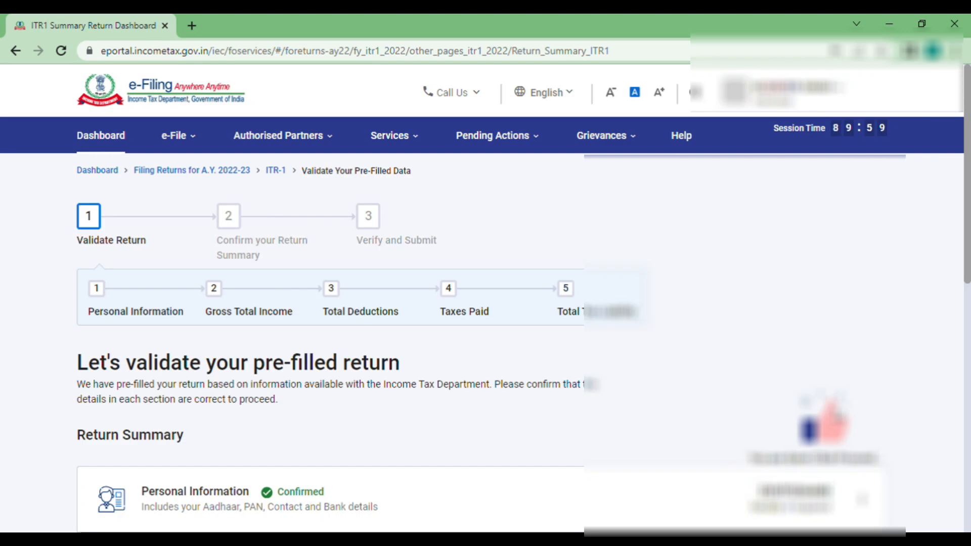
scroll(673, 419, down, 10)
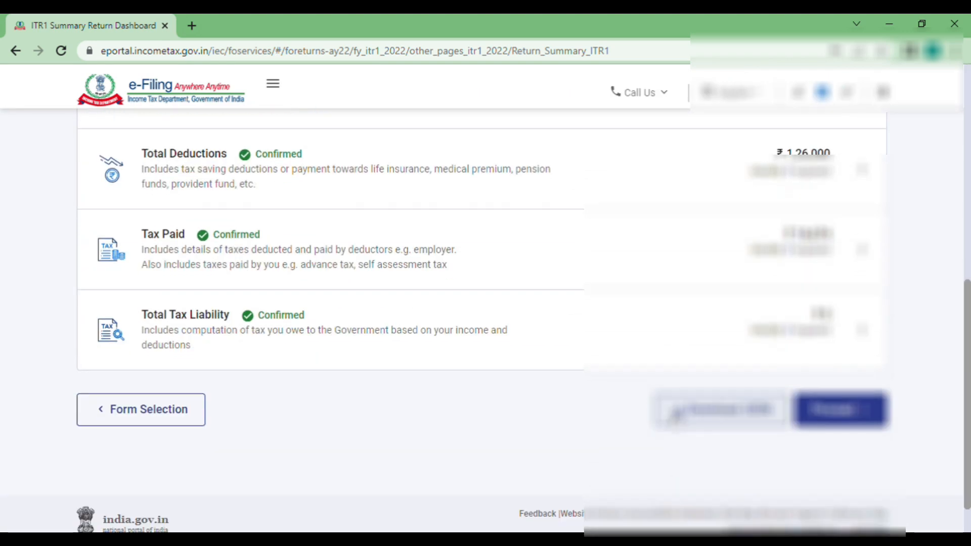
click(863, 421)
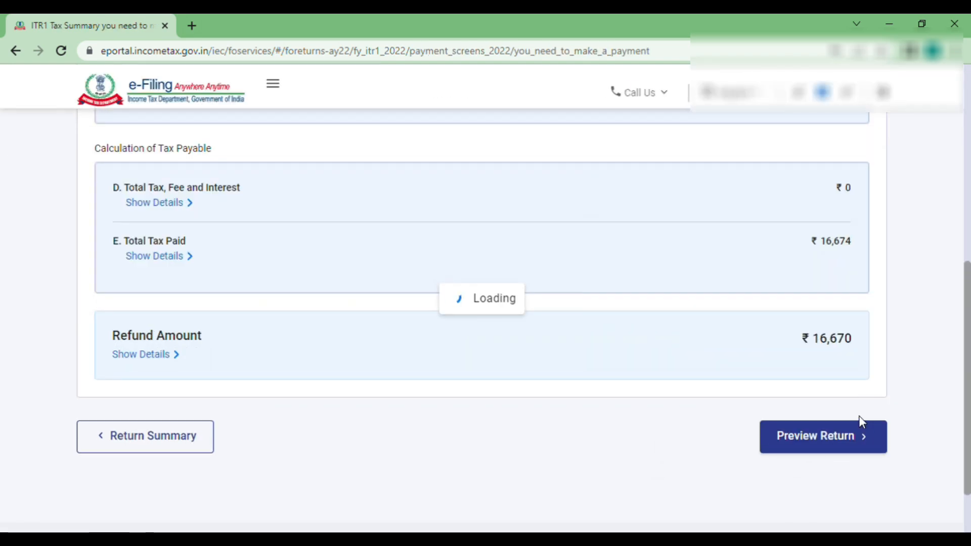
scroll(652, 305, down, 3)
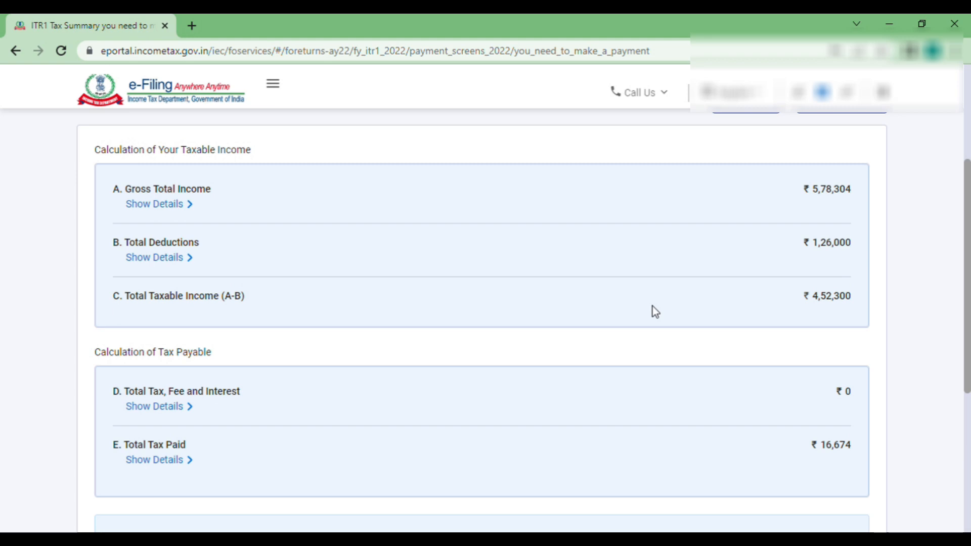
scroll(656, 311, up, 3)
scroll(656, 311, down, 1)
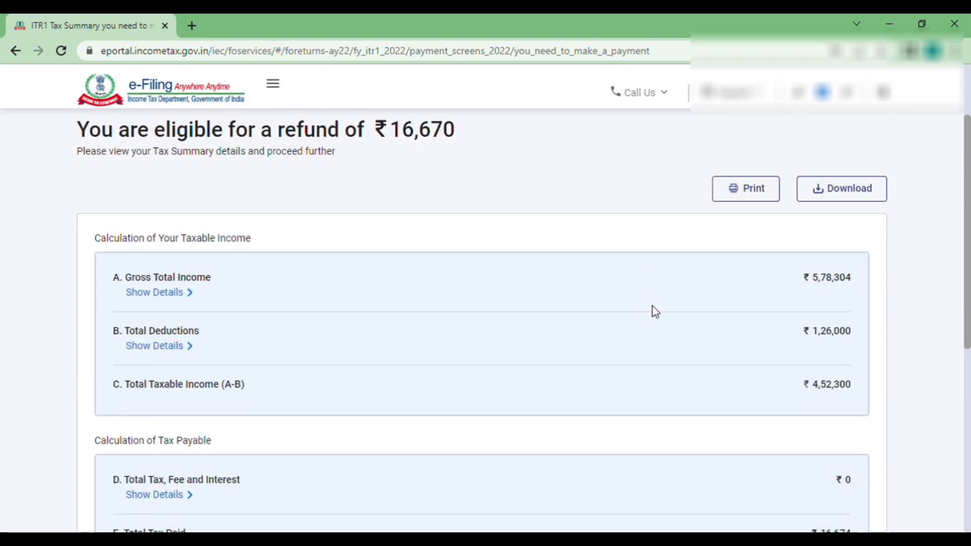
scroll(656, 310, up, 1)
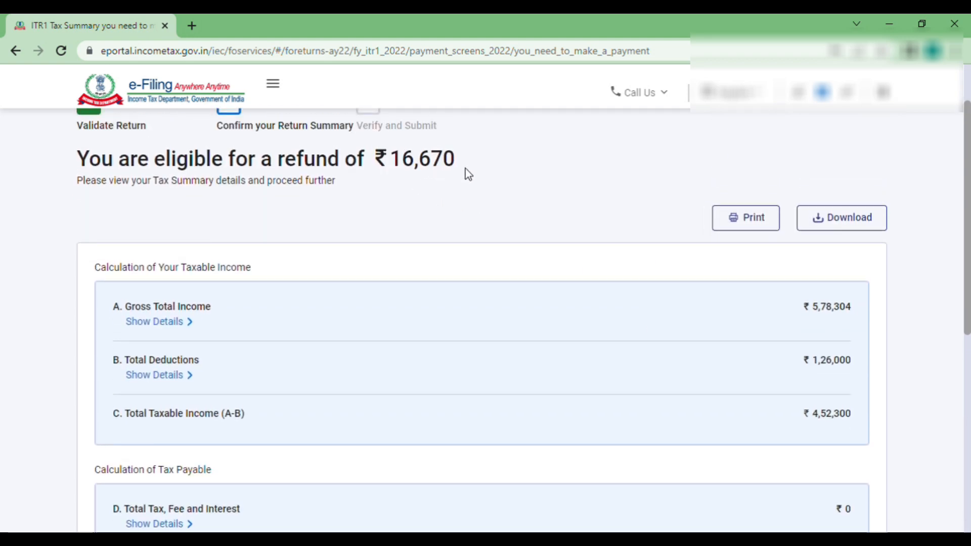
scroll(626, 403, down, 5)
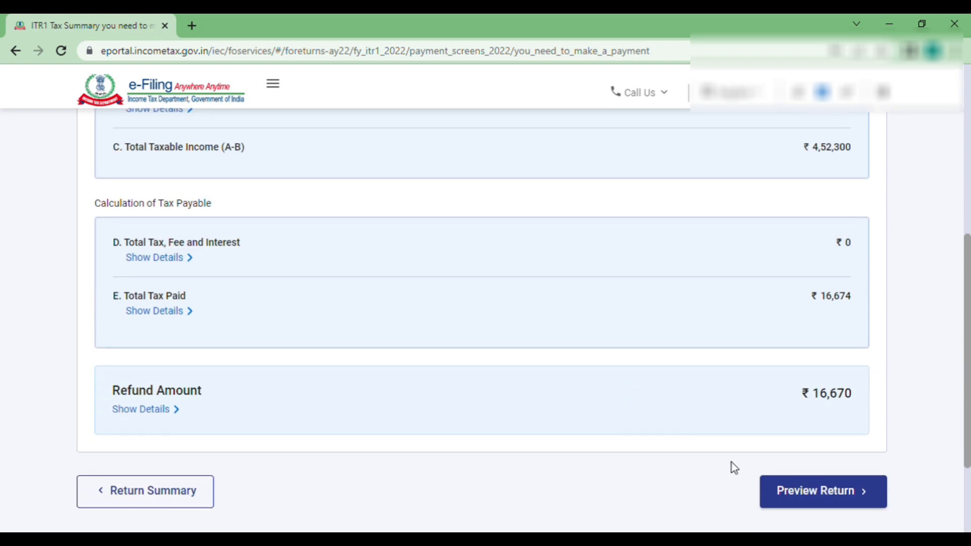
click(813, 497)
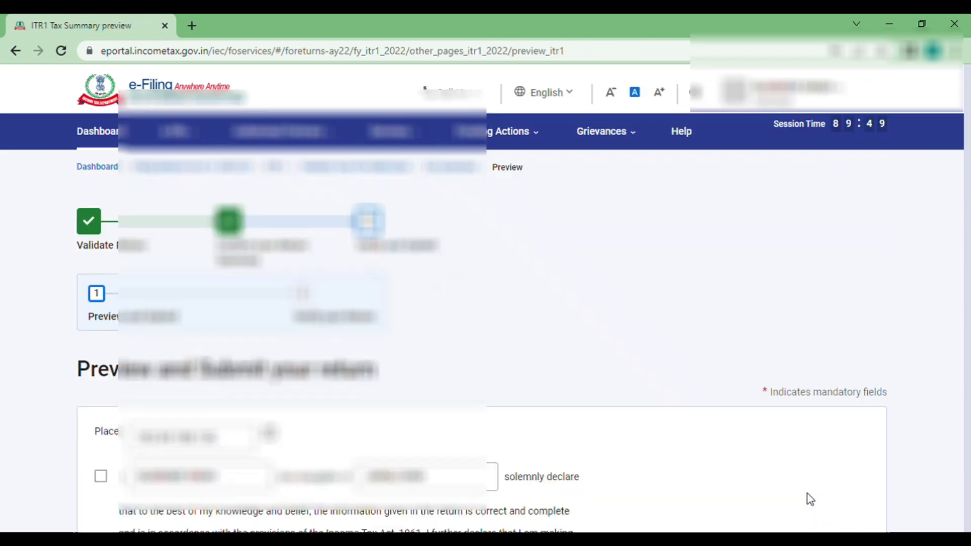
scroll(548, 362, down, 3)
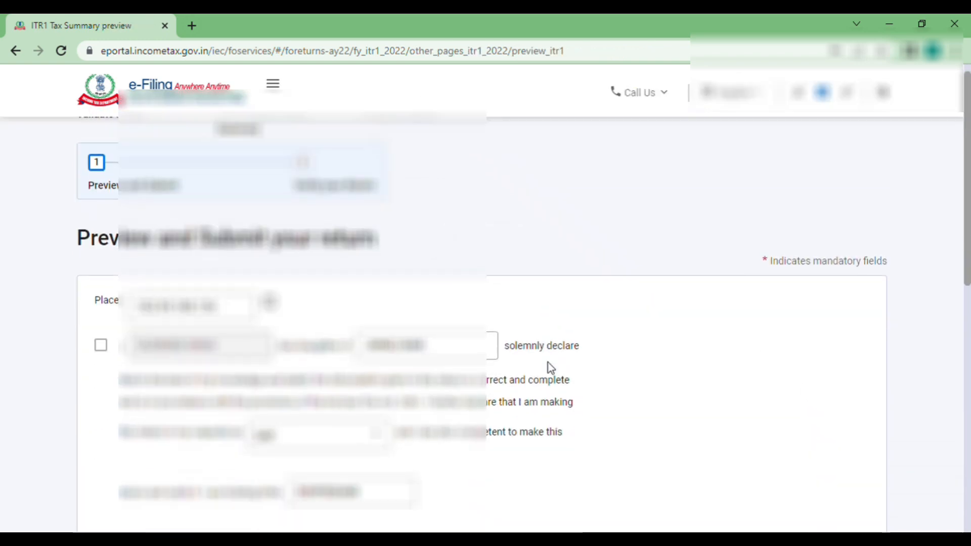
click(102, 323)
scroll(105, 332, down, 1)
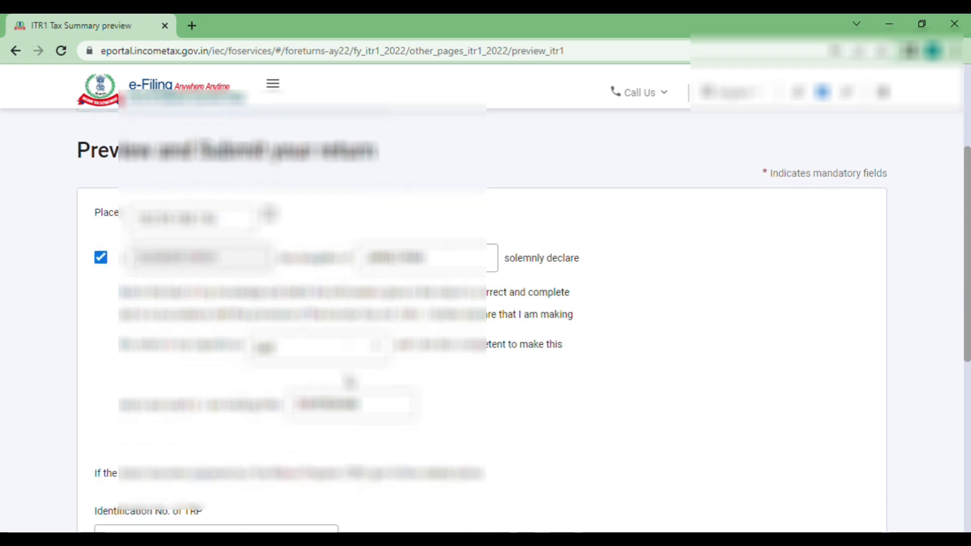
scroll(349, 381, down, 1)
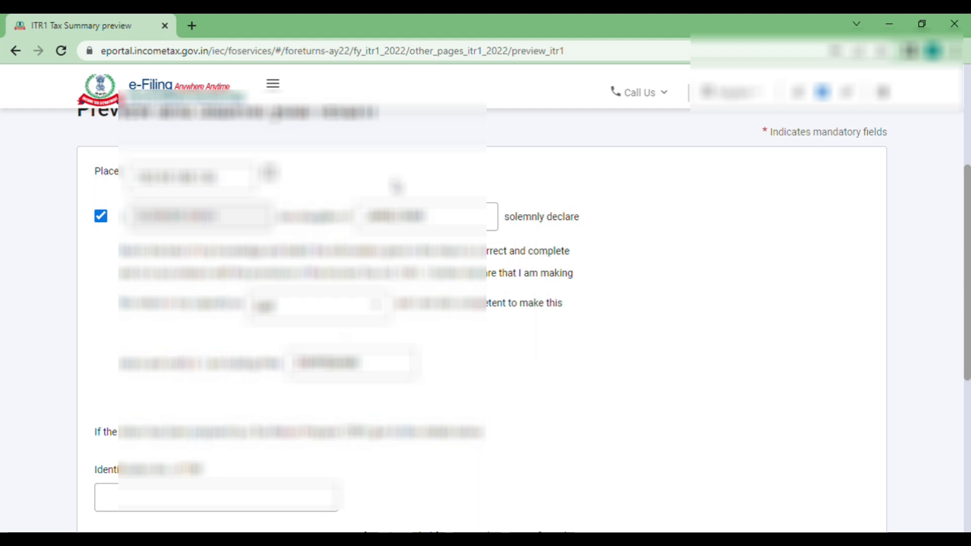
scroll(427, 402, down, 2)
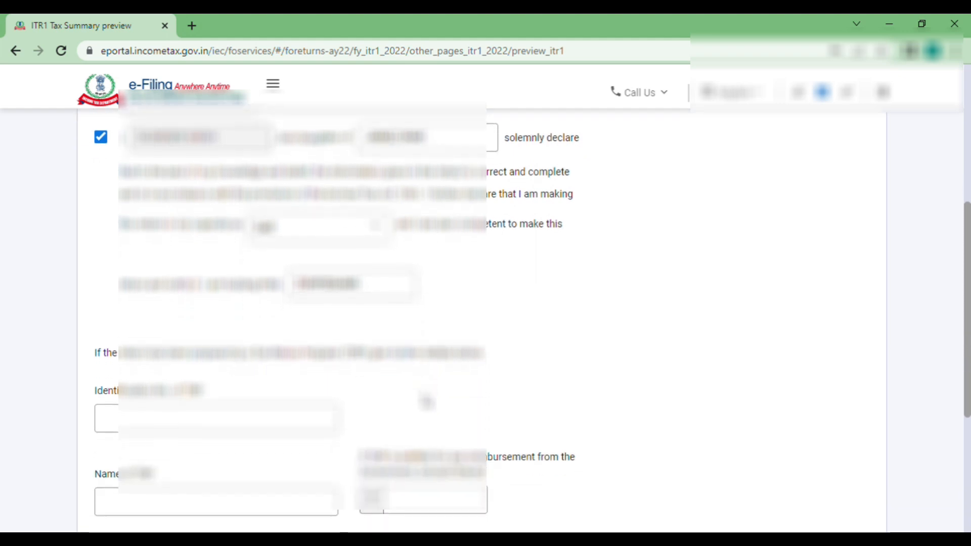
scroll(426, 402, down, 1)
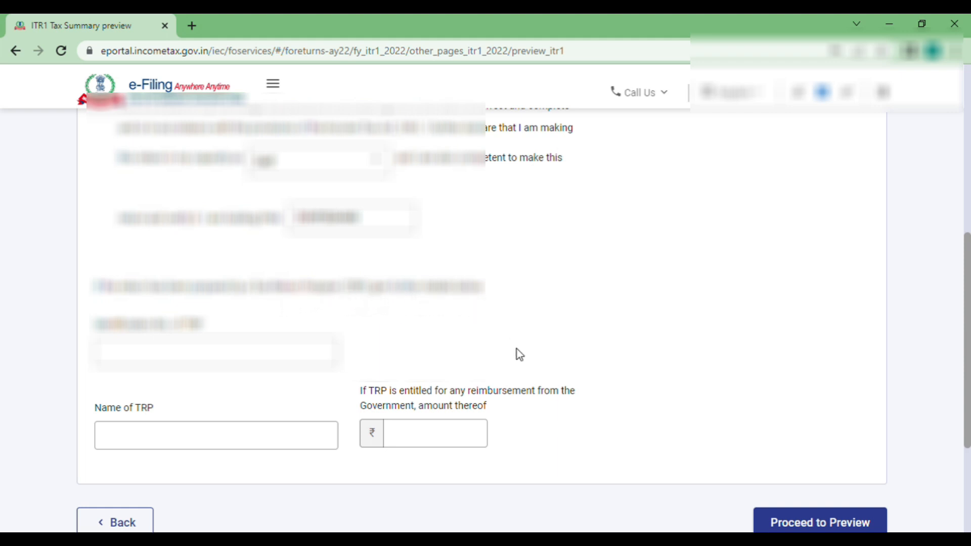
scroll(460, 306, up, 3)
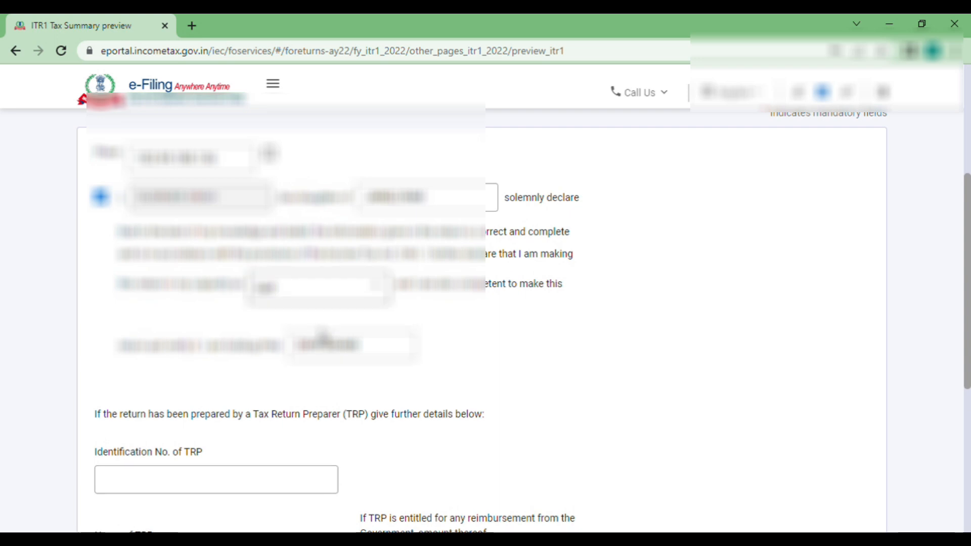
scroll(456, 412, down, 3)
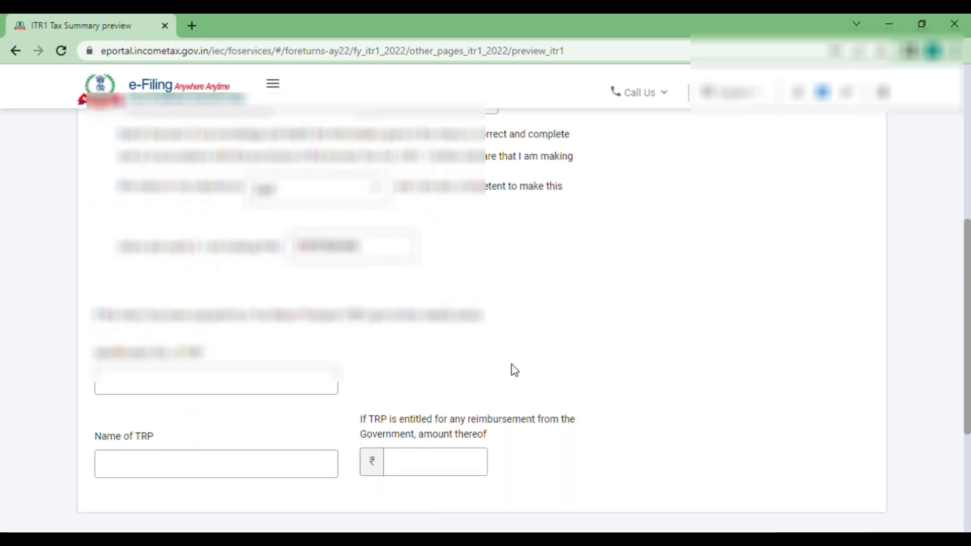
scroll(512, 365, down, 2)
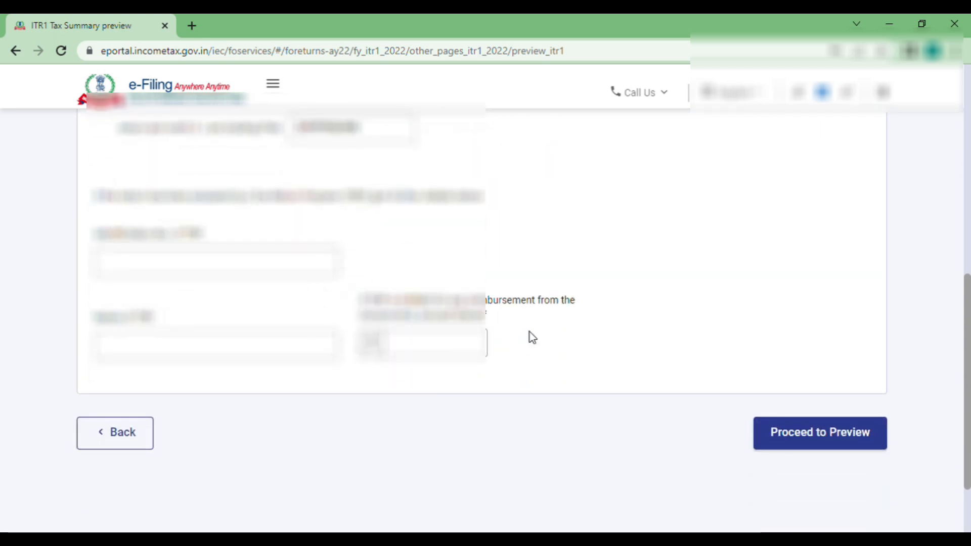
scroll(531, 334, down, 1)
- Open the ITR-1 return preview and read through its opening parts
click(813, 423)
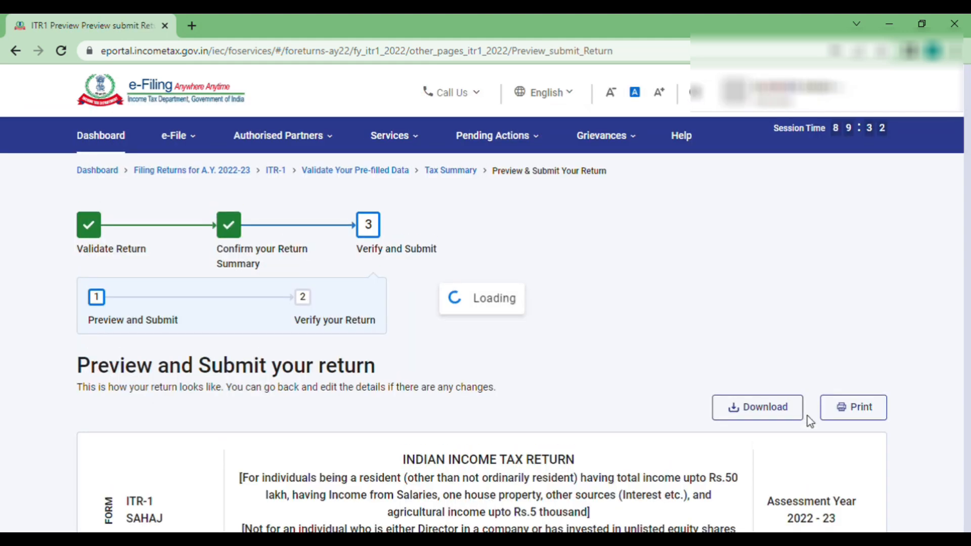
scroll(604, 361, down, 3)
scroll(603, 359, down, 3)
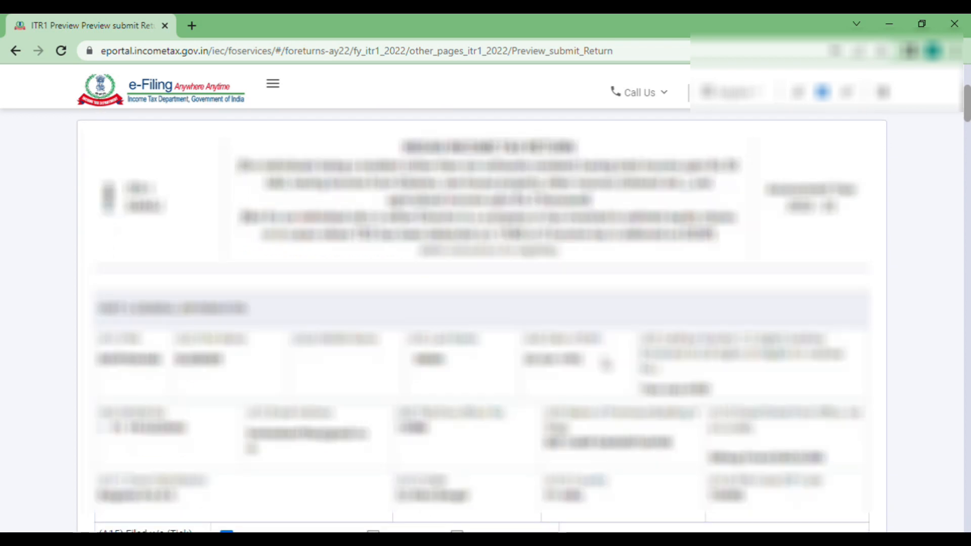
scroll(605, 364, down, 4)
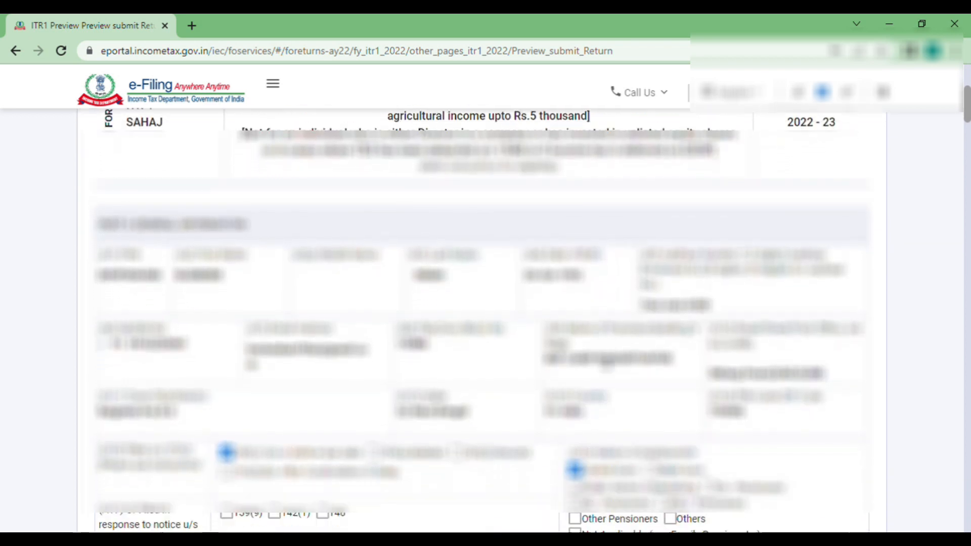
scroll(605, 361, down, 2)
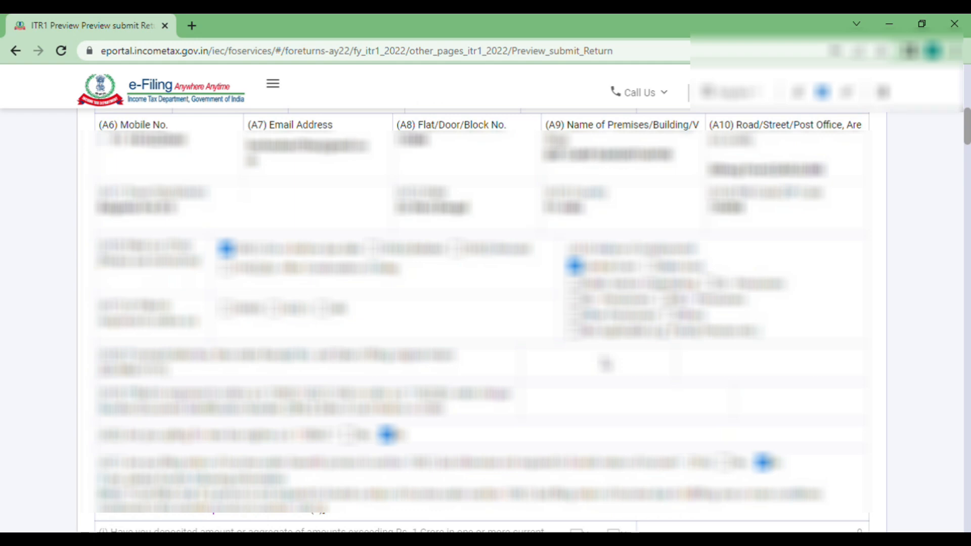
scroll(605, 361, down, 10)
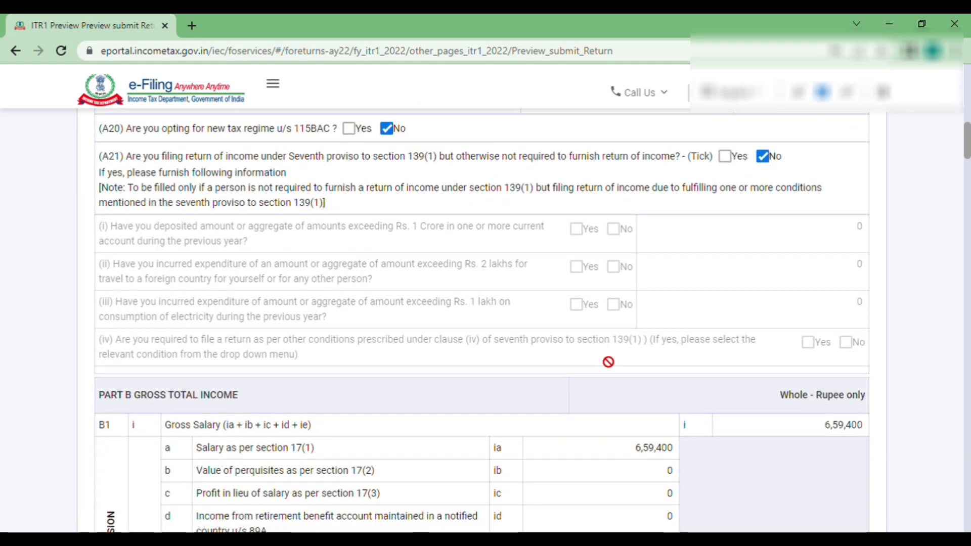
- Review the salary income and deduction figures in the preview
drag(825, 270, 850, 273)
scroll(718, 311, down, 2)
drag(818, 346, 864, 385)
click(824, 394)
scroll(824, 394, down, 3)
click(803, 390)
scroll(803, 390, down, 6)
scroll(835, 420, down, 8)
scroll(825, 284, down, 2)
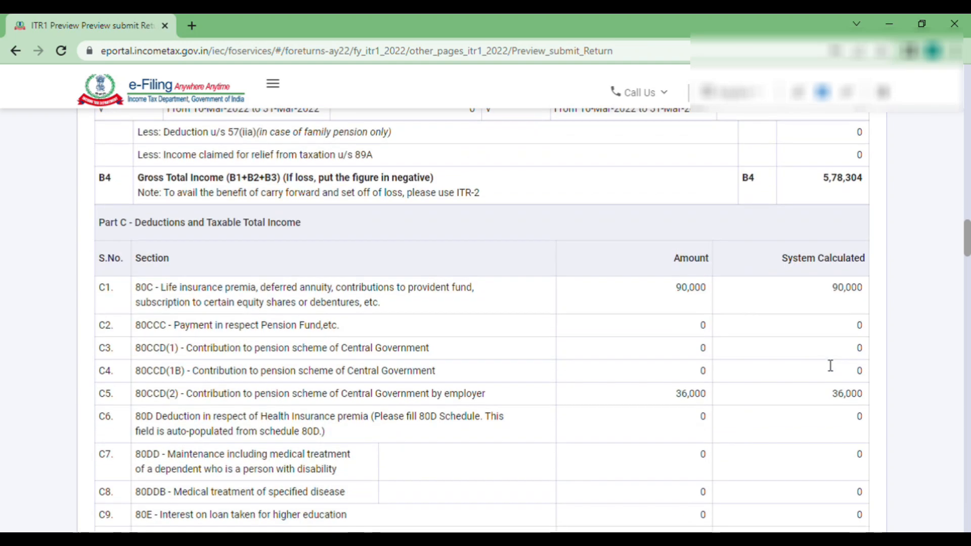
scroll(829, 404, down, 1)
drag(831, 224, 863, 225)
drag(833, 329, 782, 358)
click(781, 358)
scroll(781, 358, down, 9)
scroll(859, 287, down, 2)
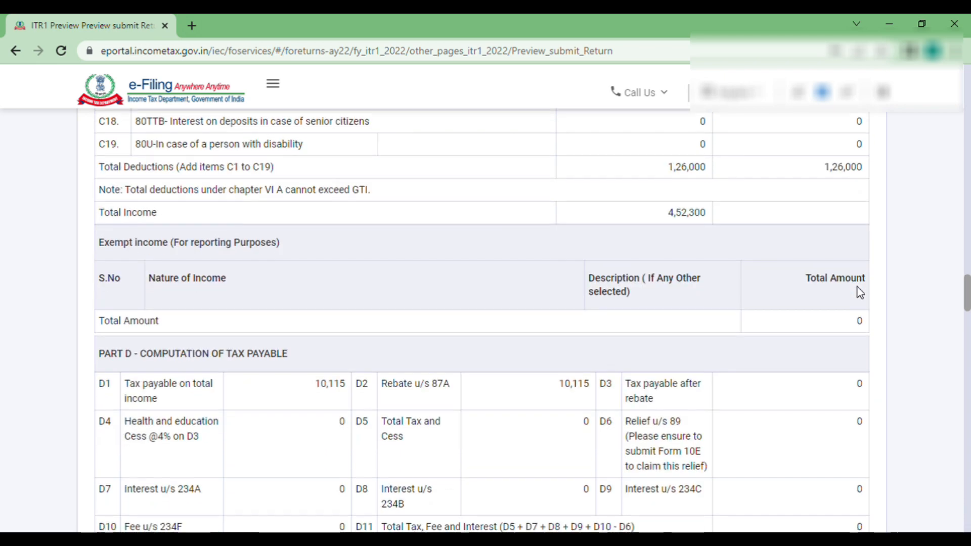
scroll(709, 238, down, 6)
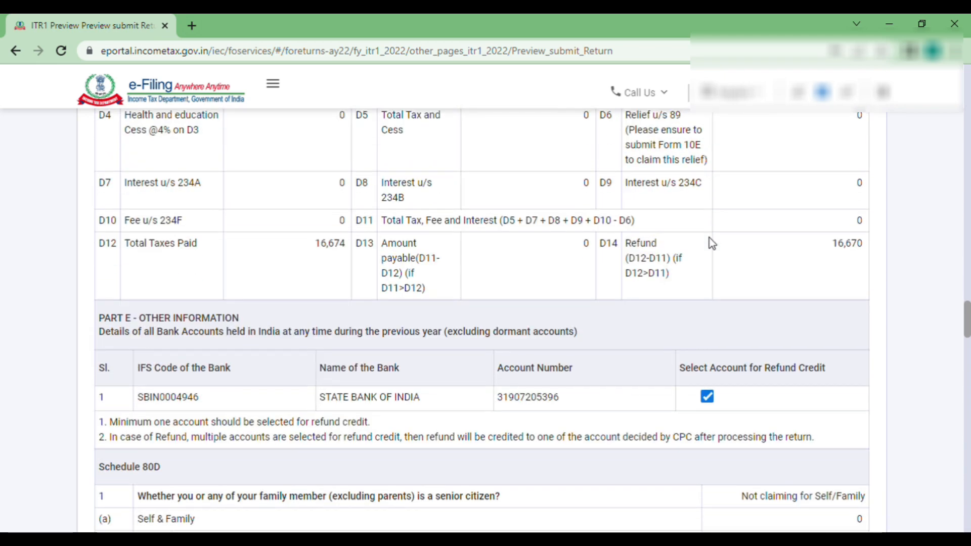
- Check Total Taxes Paid 16,674 and refund 16,670, then reach the verification dated 01-Jul-2022
double_click(330, 244)
double_click(846, 243)
scroll(748, 291, down, 14)
scroll(748, 291, down, 15)
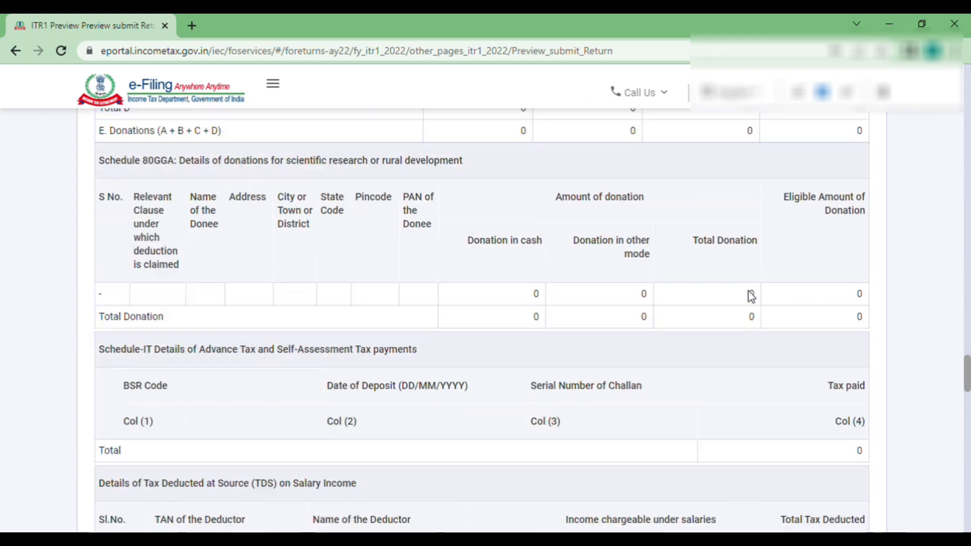
scroll(748, 291, up, 5)
scroll(748, 292, down, 5)
scroll(748, 291, down, 10)
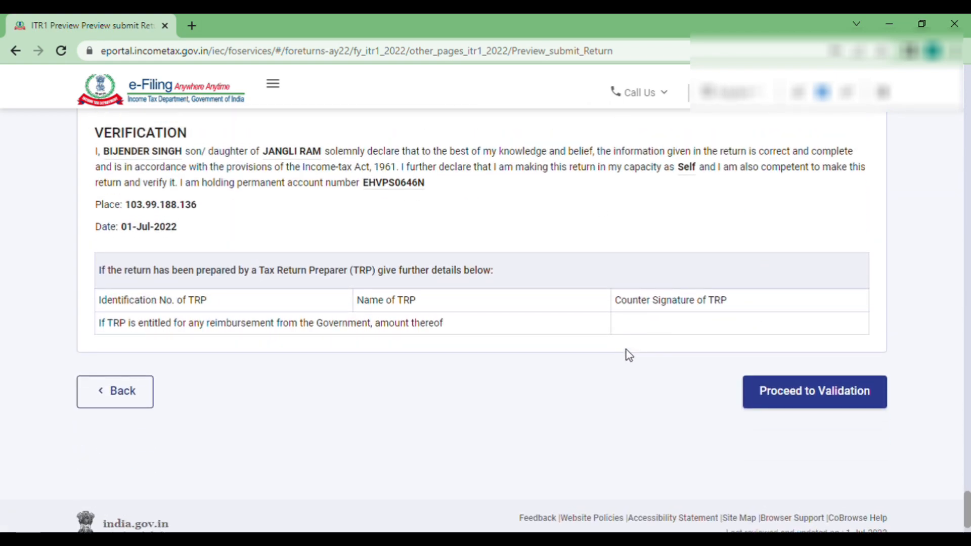
scroll(626, 350, down, 1)
- Validate the return with no errors found and proceed to verification
click(806, 353)
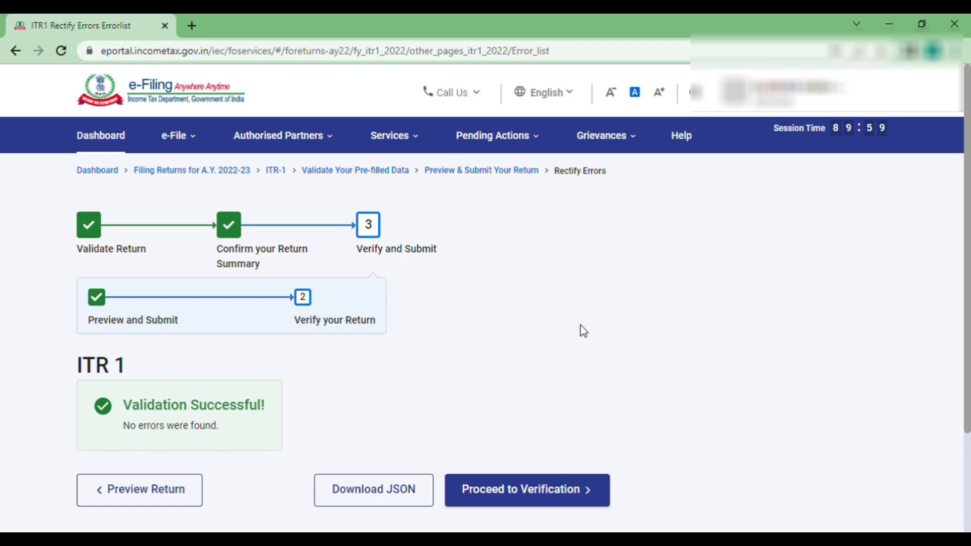
scroll(583, 331, down, 2)
click(545, 420)
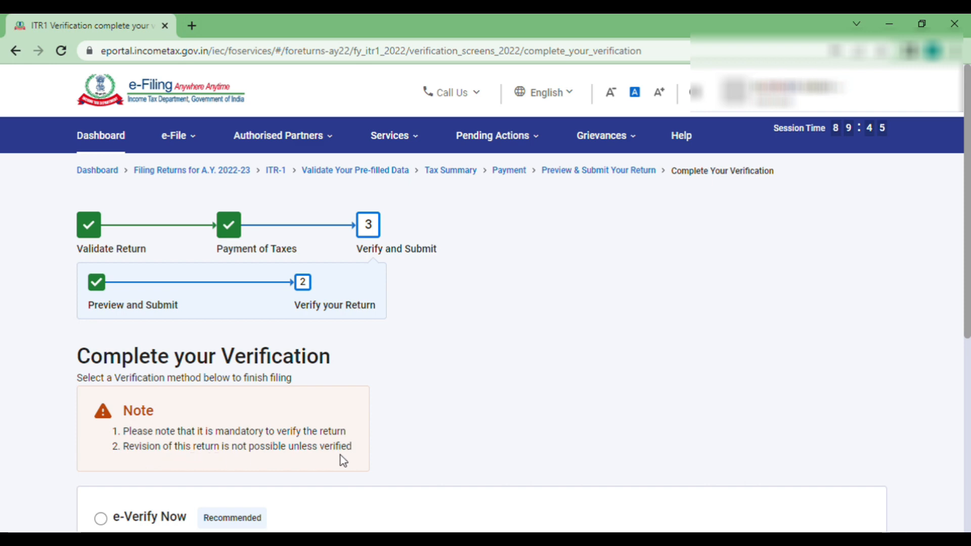
- Select the e-Verify Now option for the ITR-1 return
scroll(391, 460, down, 4)
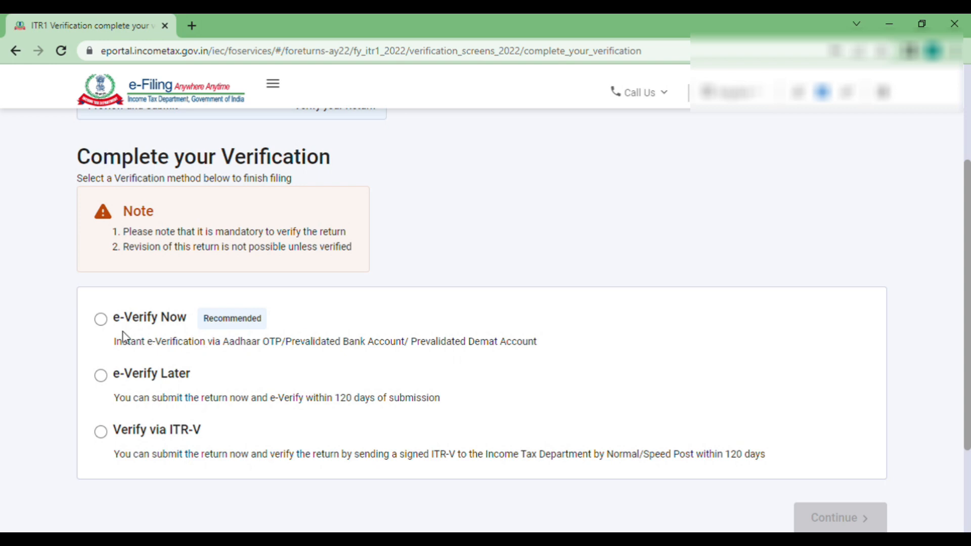
click(101, 376)
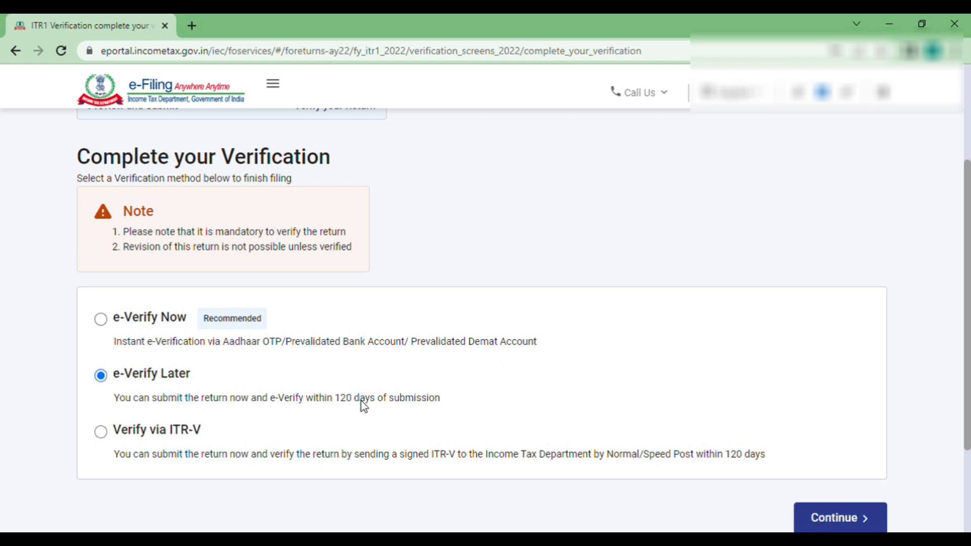
click(102, 323)
- Move on to the e-verification method options and look over them
click(853, 520)
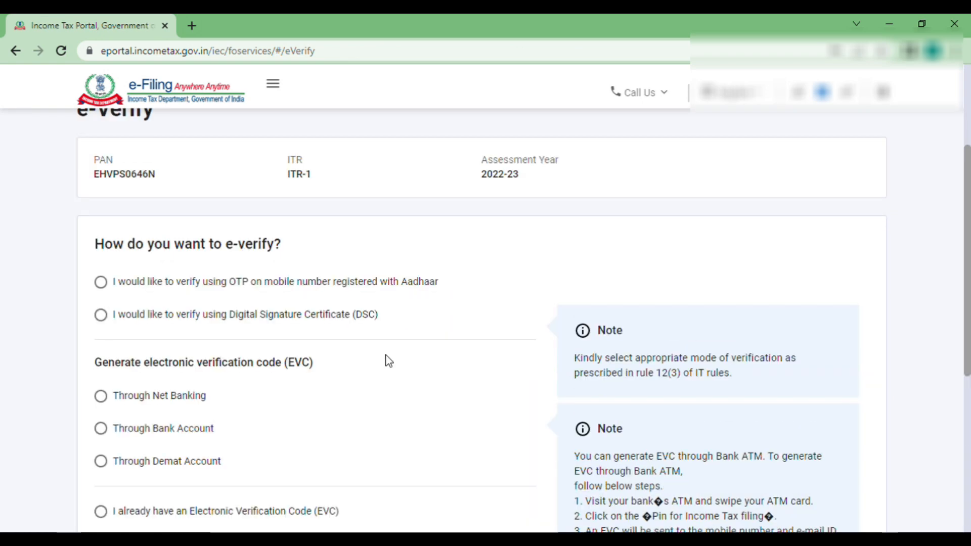
scroll(387, 360, down, 1)
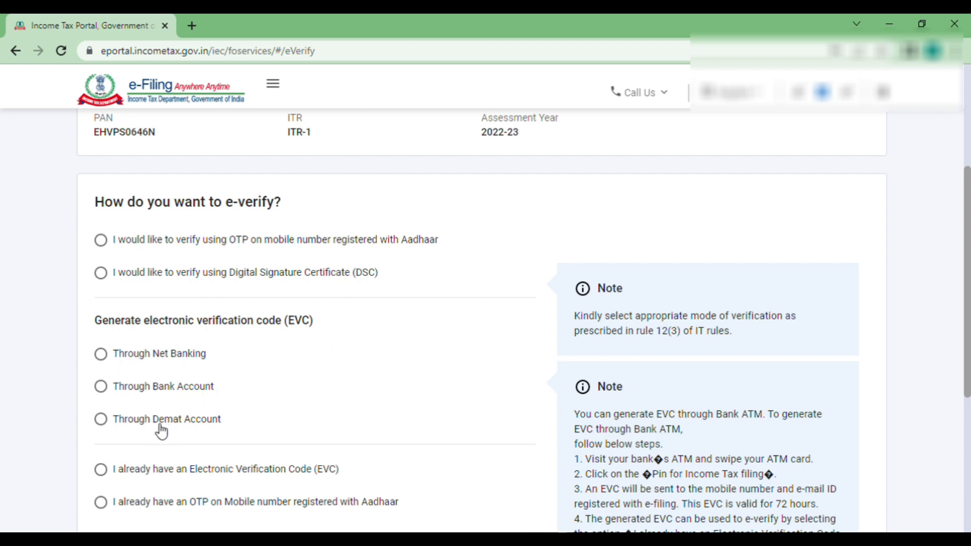
scroll(174, 443, down, 1)
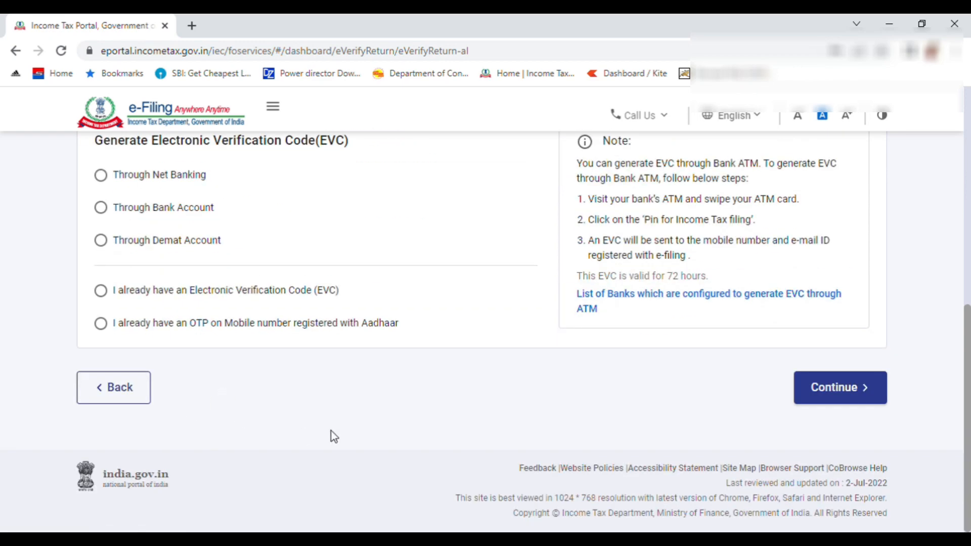
scroll(332, 435, up, 3)
scroll(668, 479, down, 3)
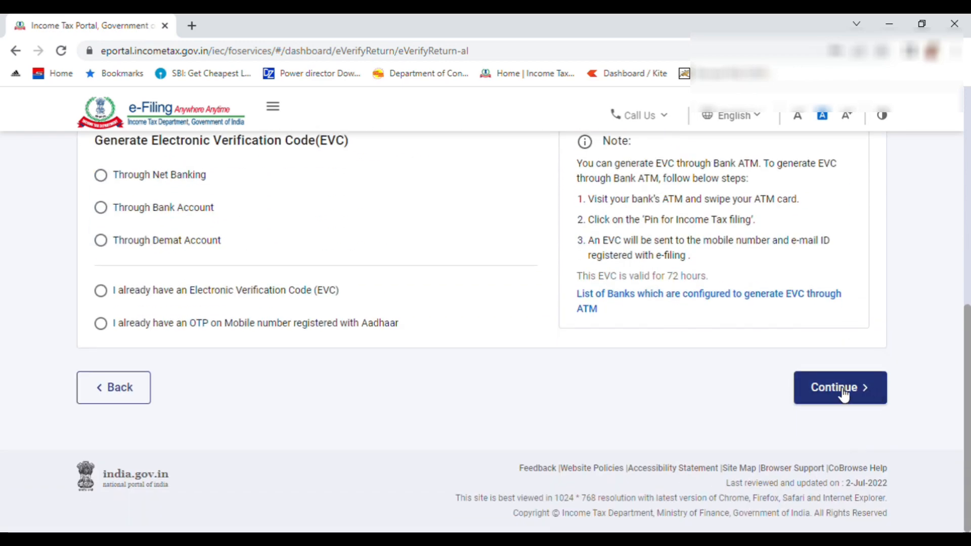
- Continue with Aadhaar OTP, consent to Aadhaar validation, and generate the OTP
click(840, 392)
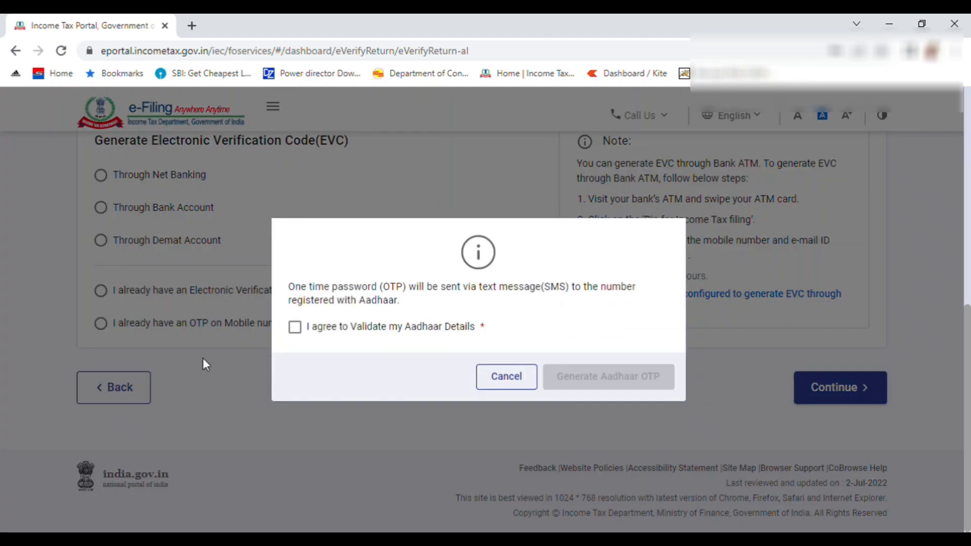
click(293, 328)
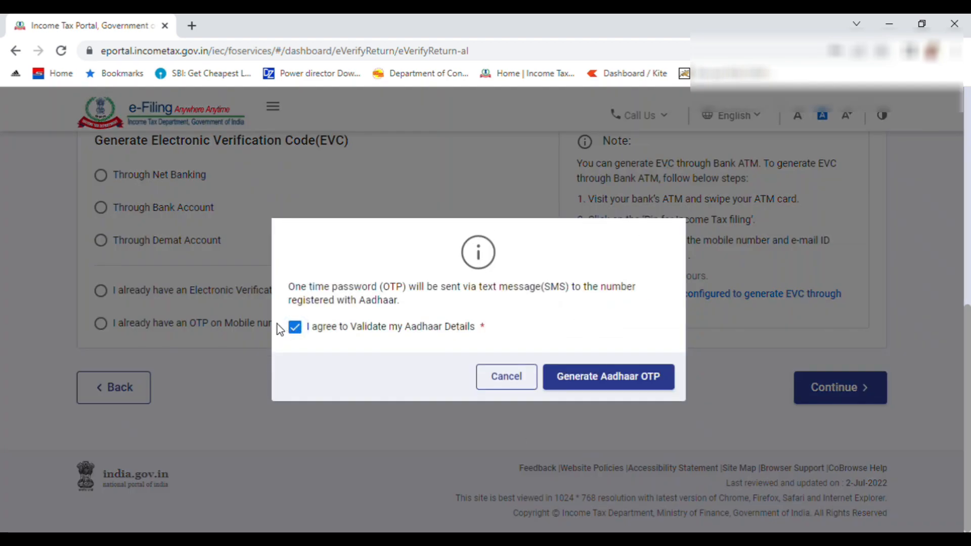
click(631, 384)
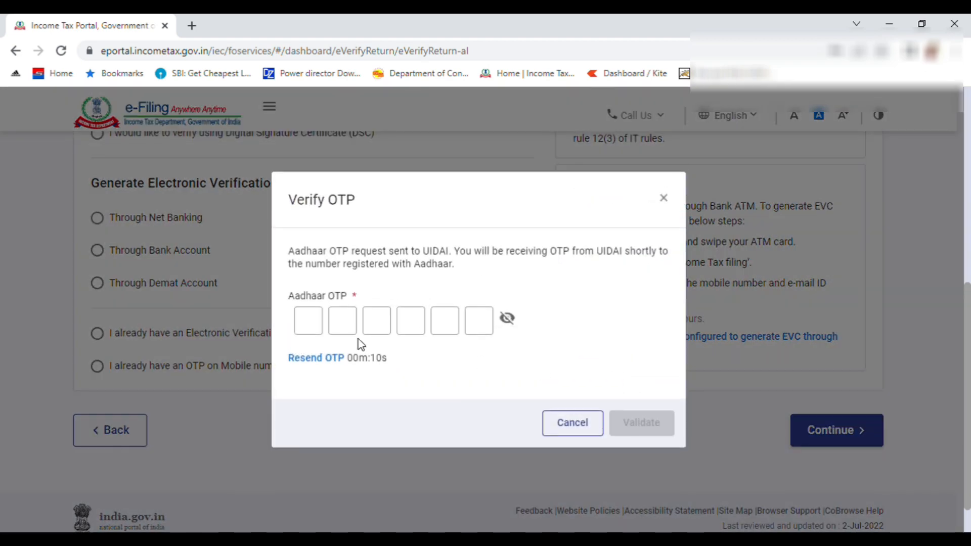
- Enter the six-digit Aadhaar OTP and validate it to e-verify the ITR-1
click(317, 333)
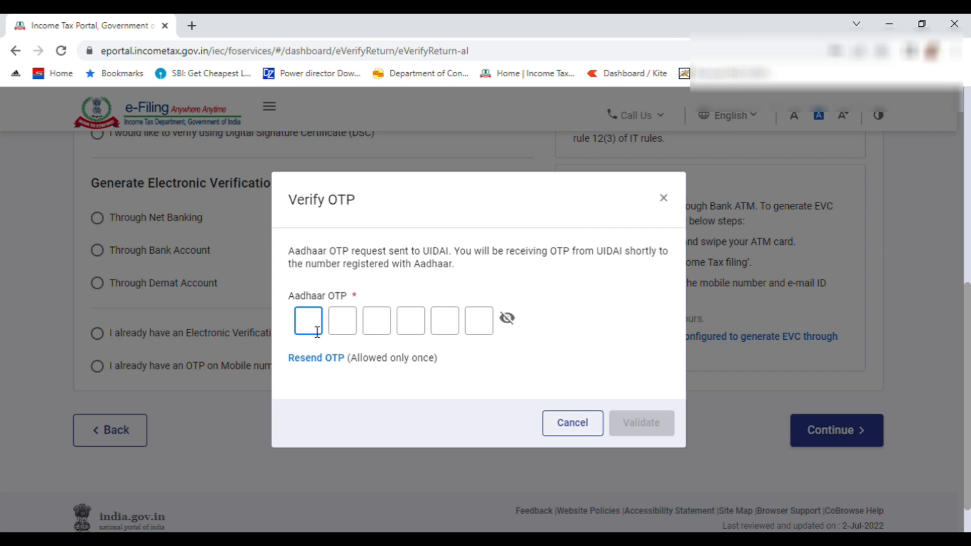
text(123456)
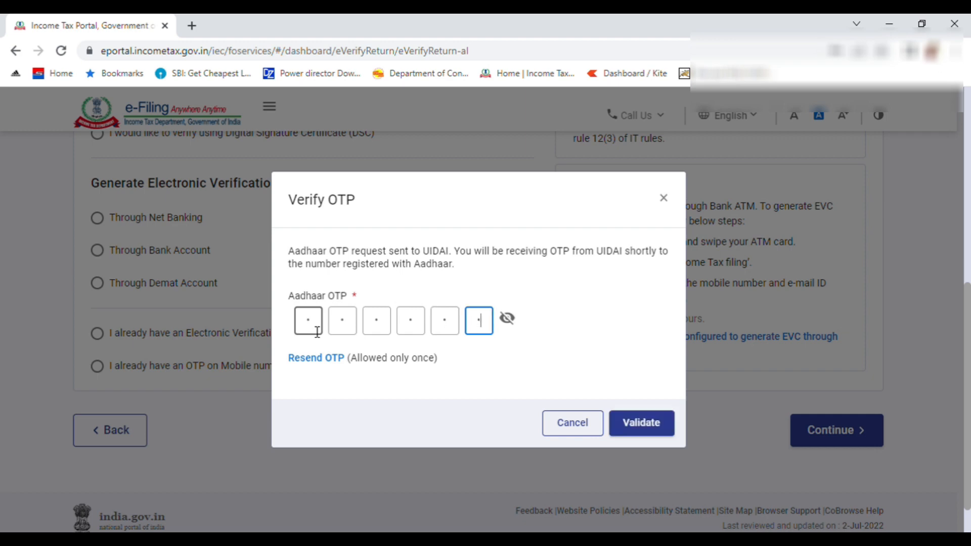
click(638, 422)
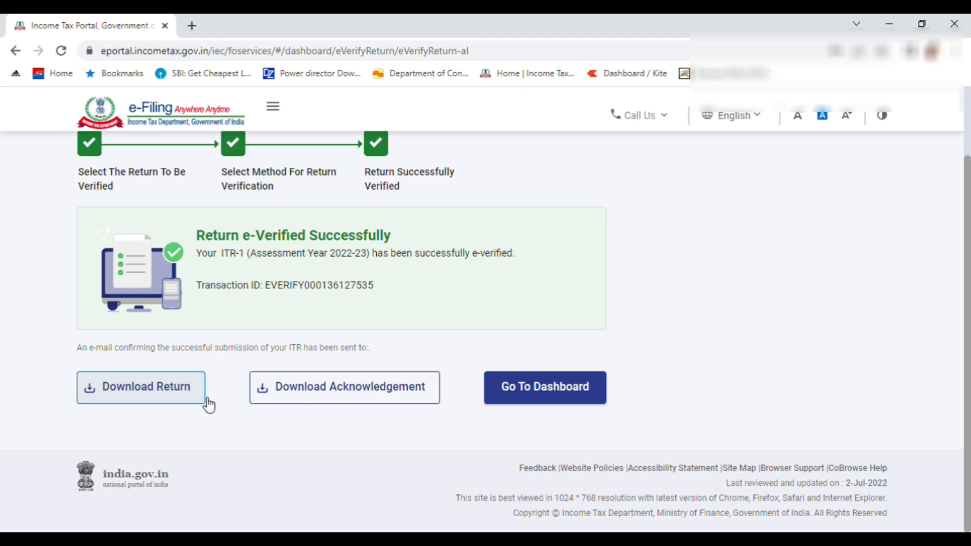
- Download the e-verified return's acknowledgement PDF, retrying once until it arrives
click(320, 400)
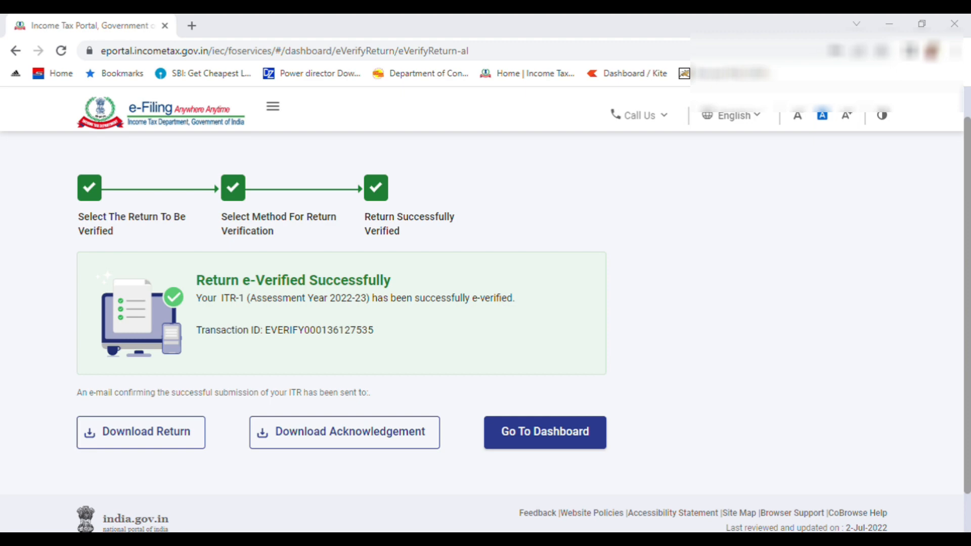
click(414, 432)
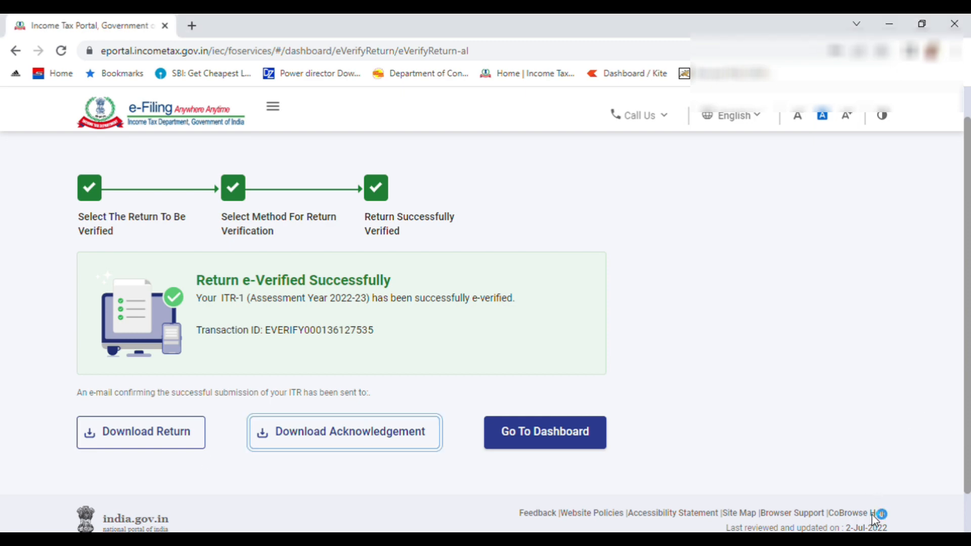